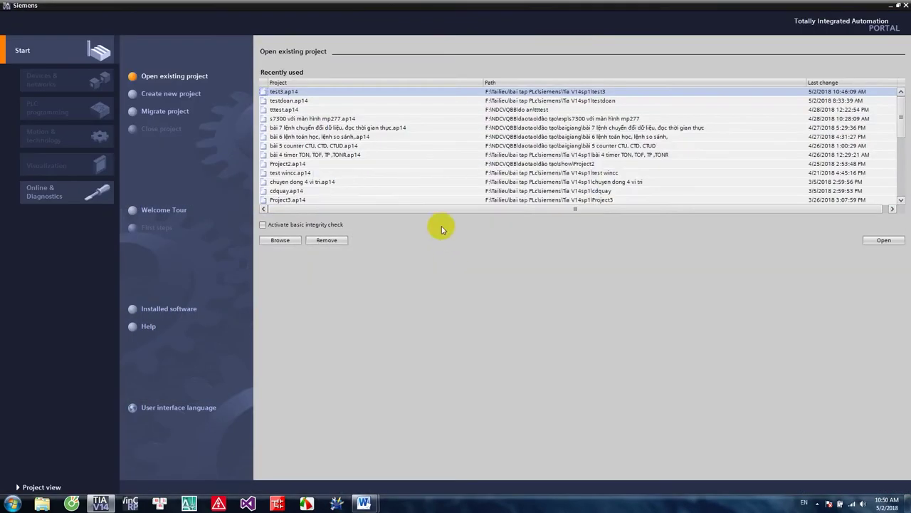
Start creating a new project
click(190, 94)
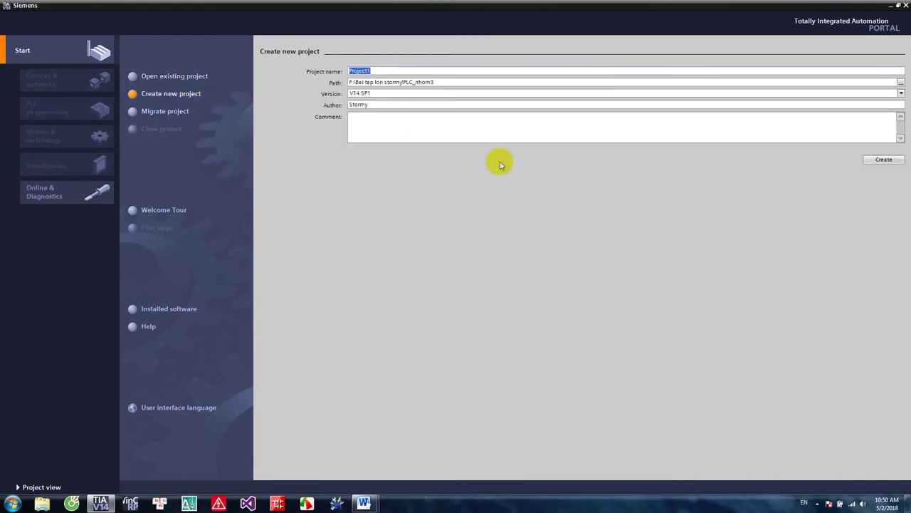
Try to set the new project's path to the baigiang folder inside NDCVQBB on drive F
click(901, 82)
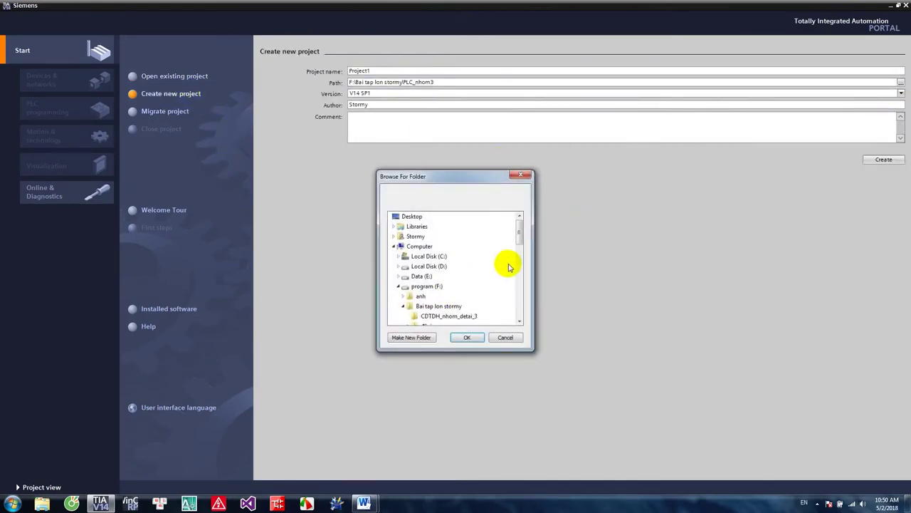
drag(520, 227, 519, 235)
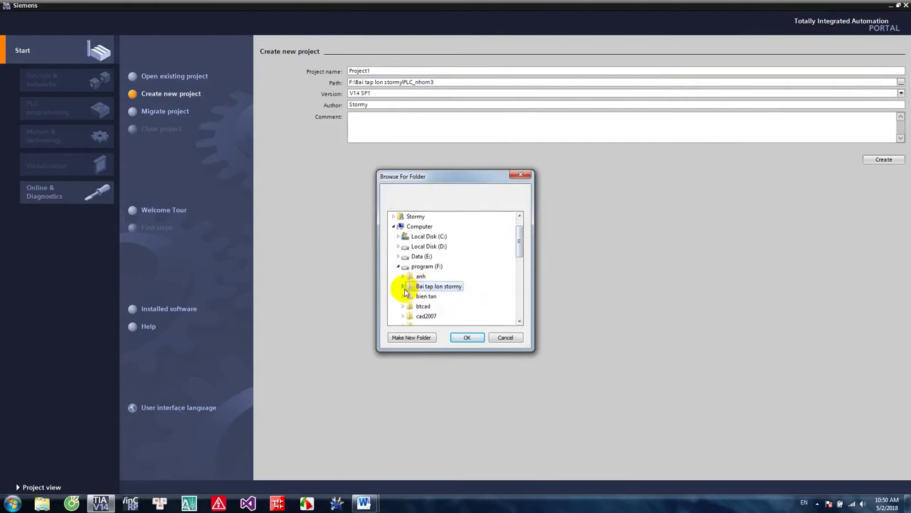
scroll(424, 289, down, 8)
click(403, 256)
scroll(433, 267, down, 1)
scroll(425, 274, up, 1)
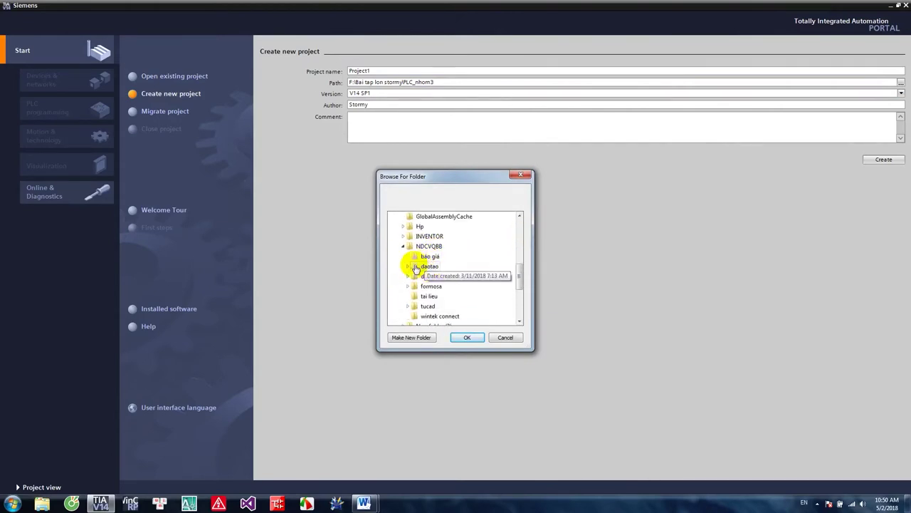
double_click(427, 266)
click(413, 246)
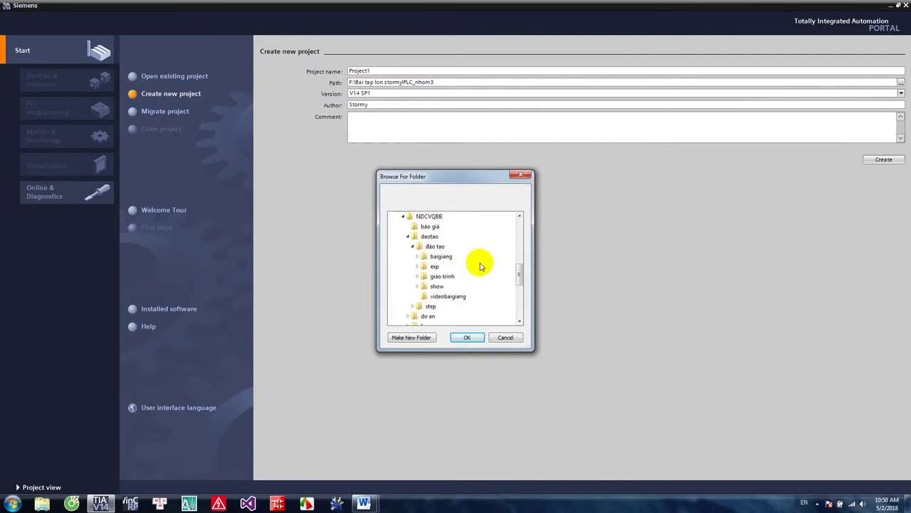
click(420, 257)
scroll(458, 263, down, 1)
click(467, 336)
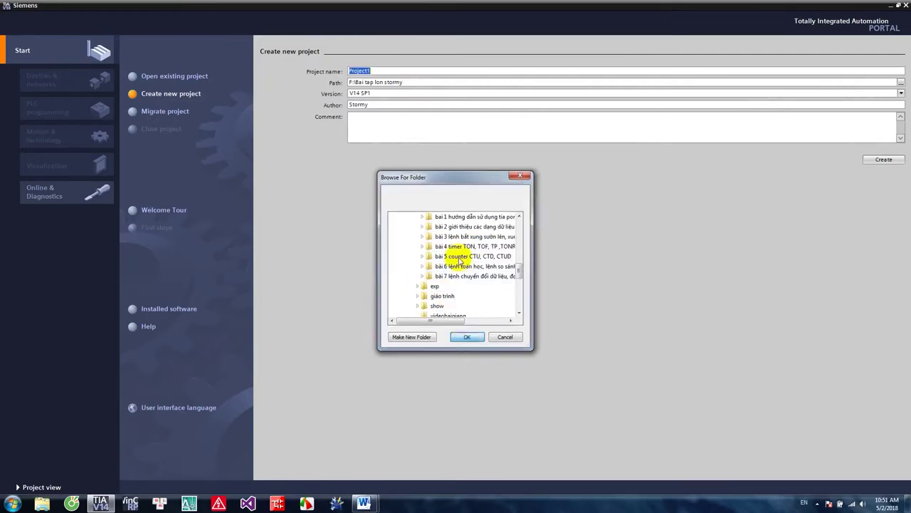
key(Escape)
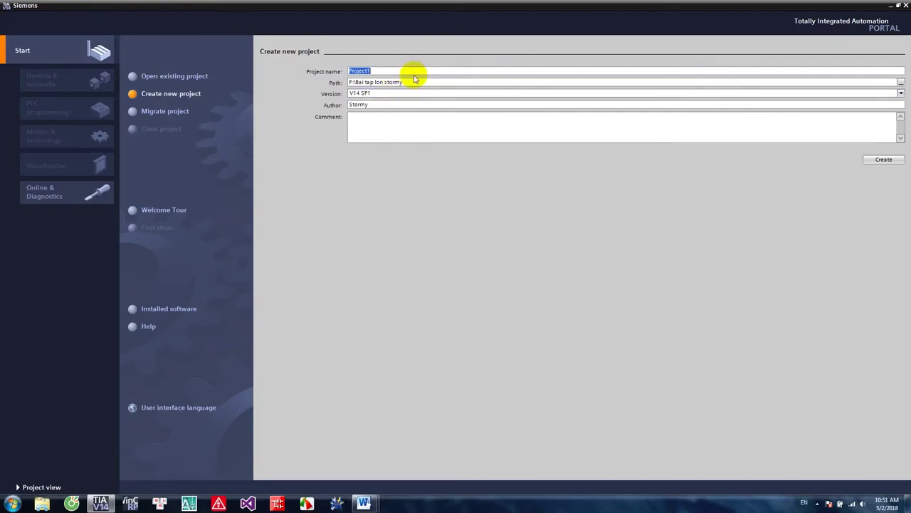
Set the new project's path to F:\NDCVQBB\daotao\đào tạo\baigiang
click(901, 83)
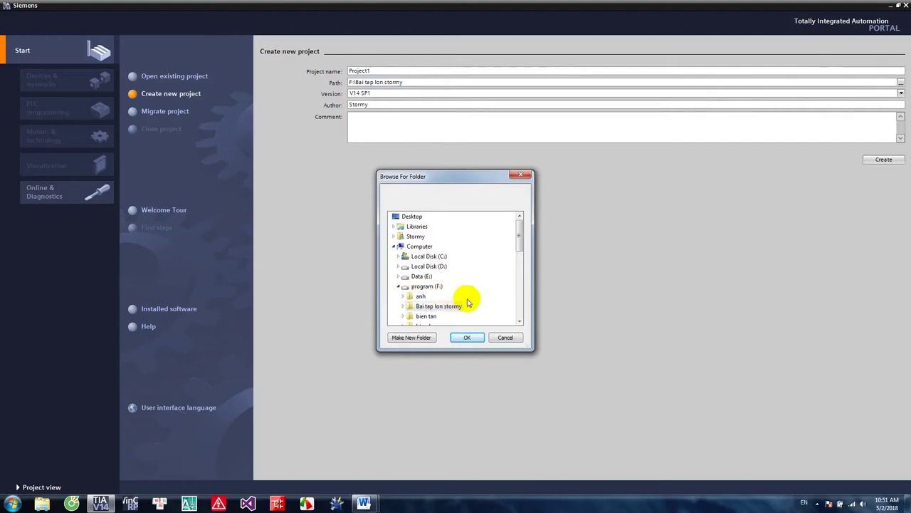
key(Up)
key(Down)
key(Down)
key(Down)
key(Down)
key(Down)
key(Down)
key(Down)
key(Down)
key(Down)
key(Down)
key(Down)
key(Down)
key(Down)
key(Down)
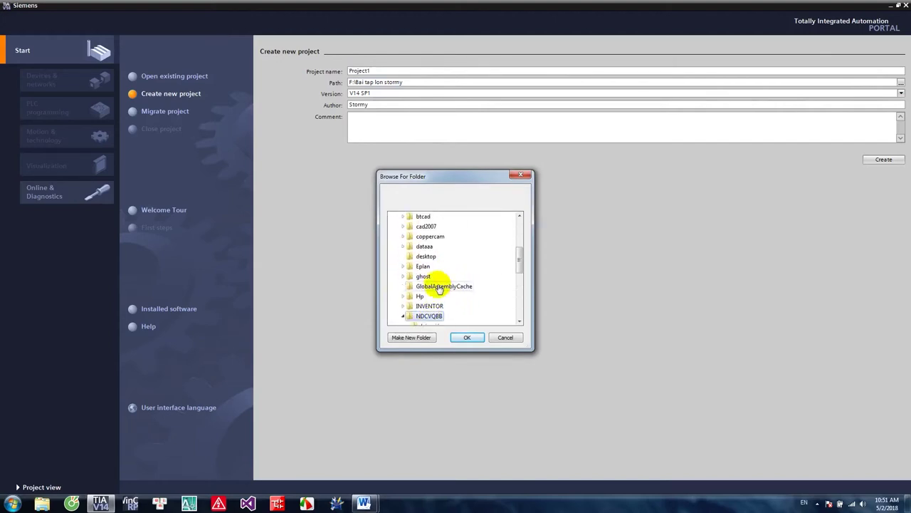
scroll(440, 288, down, 2)
scroll(431, 262, up, 1)
scroll(456, 284, down, 4)
scroll(445, 260, up, 1)
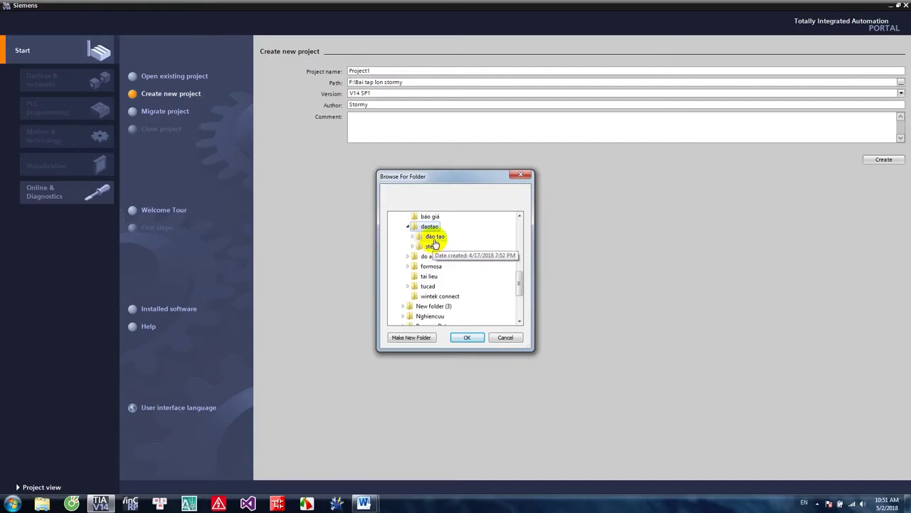
click(435, 237)
click(445, 247)
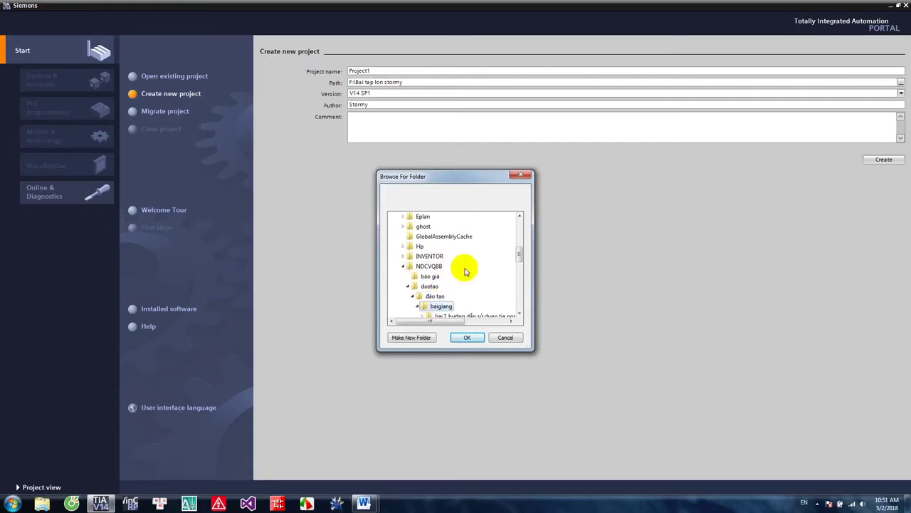
click(466, 338)
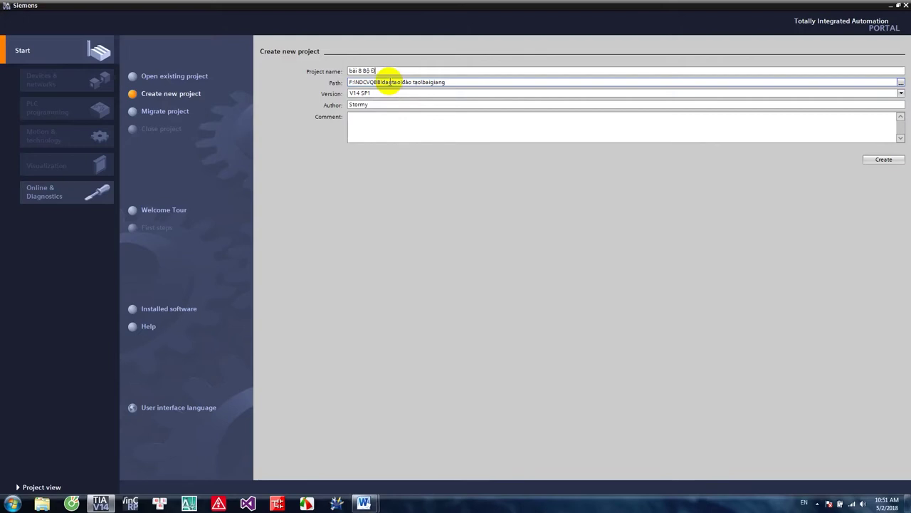
Name the project "bài 8 Bộ đếm xung tốc độ cao HSC" and create it
text(ng tốc độ cao HSC)
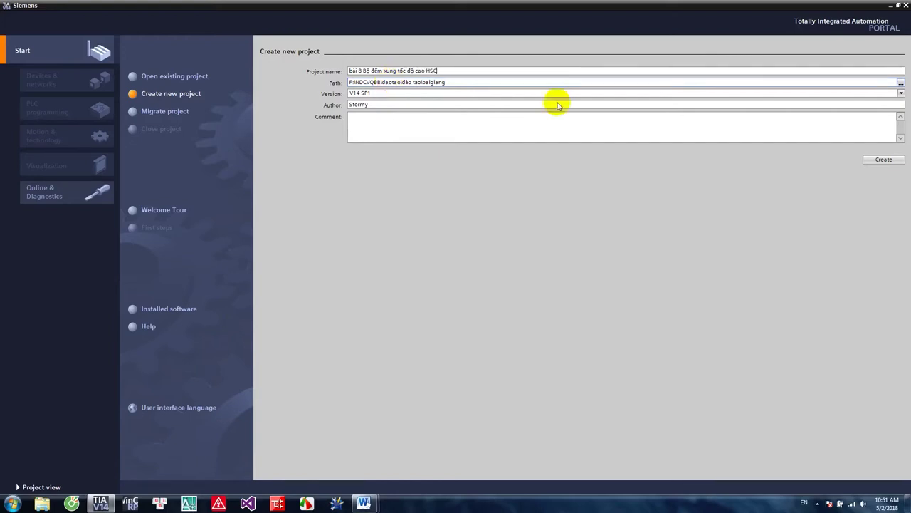
click(883, 160)
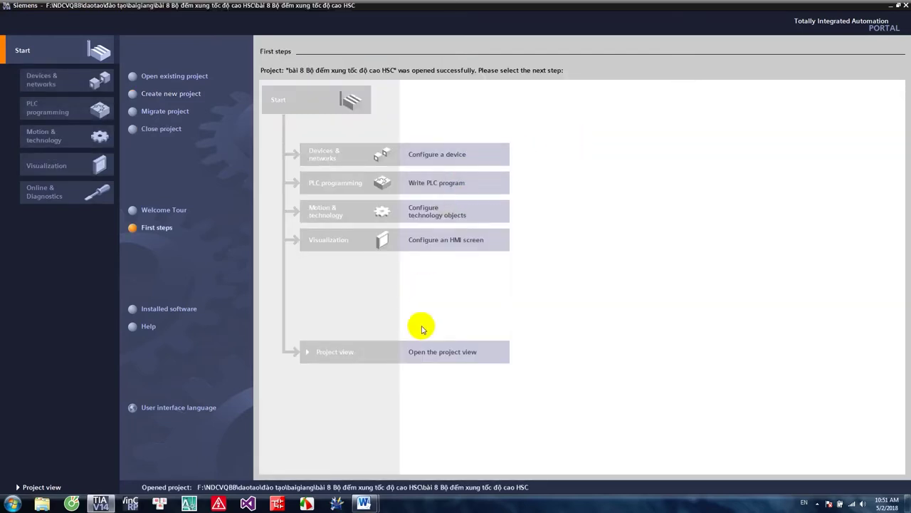
Reopen the project "bài 8 Bộ đếm xung tốc độ cao HSC" from the recently used projects
click(174, 95)
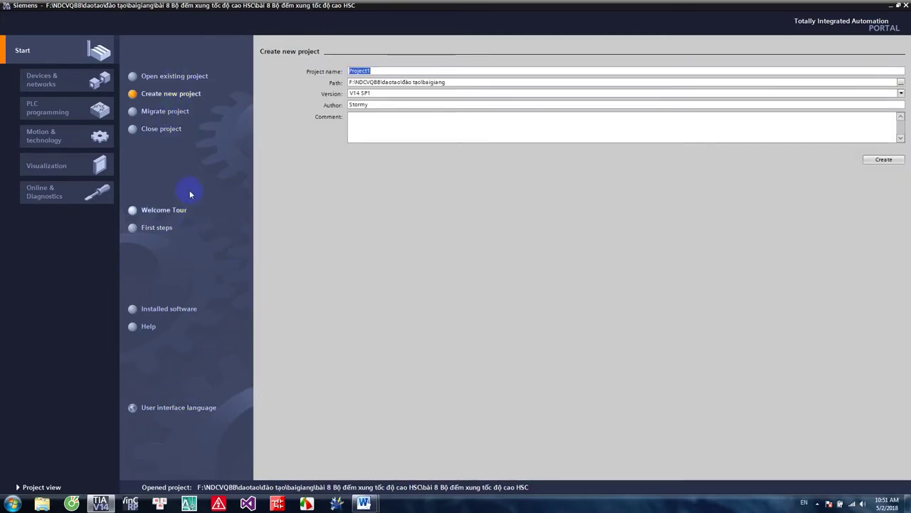
click(165, 75)
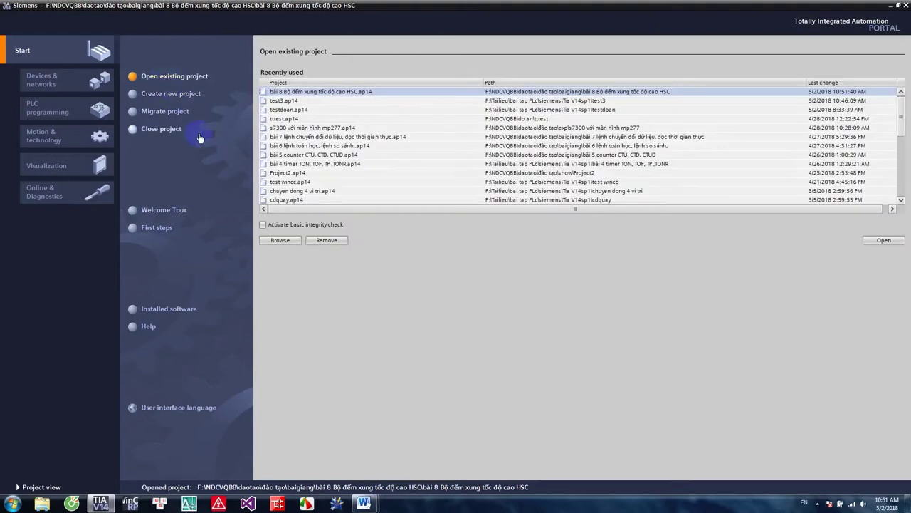
double_click(368, 92)
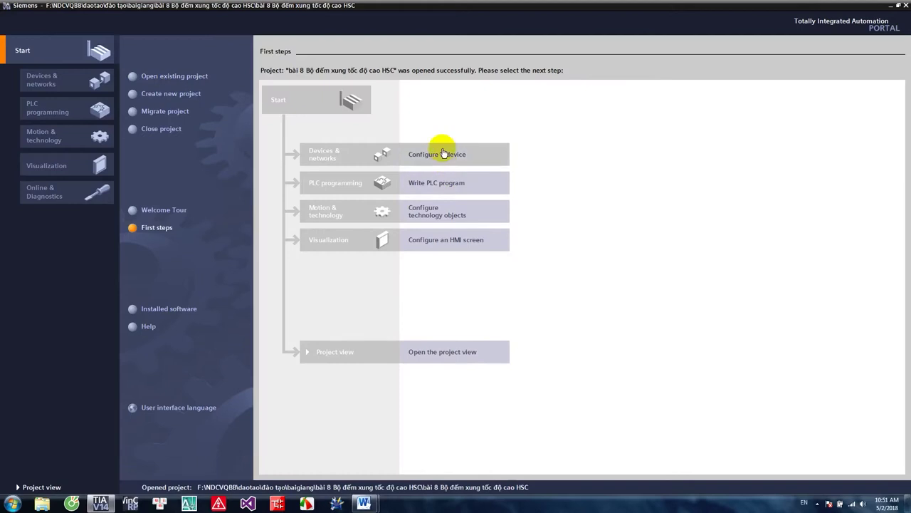
Add an Unspecified CPU 1200 from the SIMATIC S7-1200 controllers as a new device
click(440, 153)
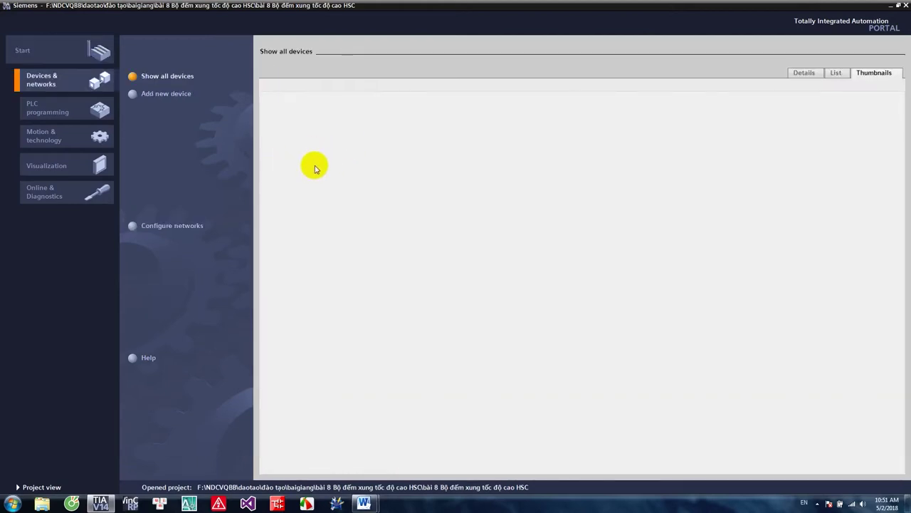
click(172, 100)
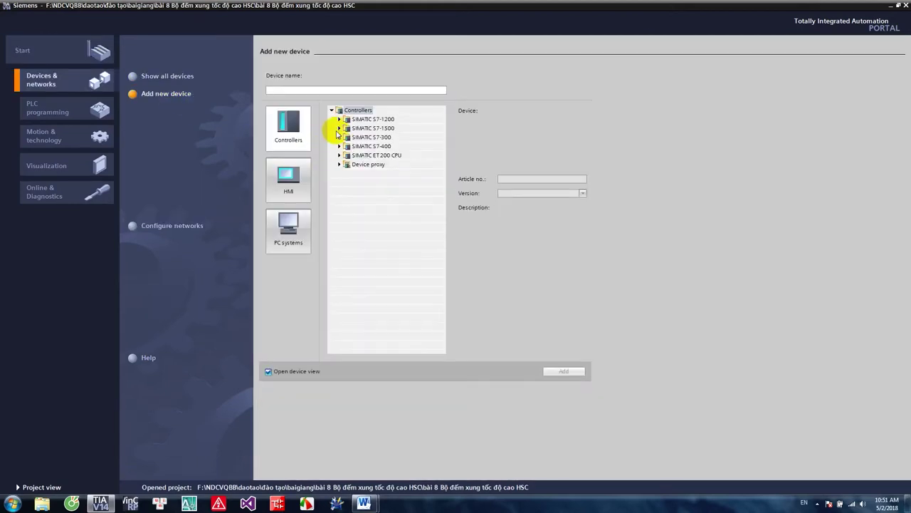
click(339, 119)
click(346, 128)
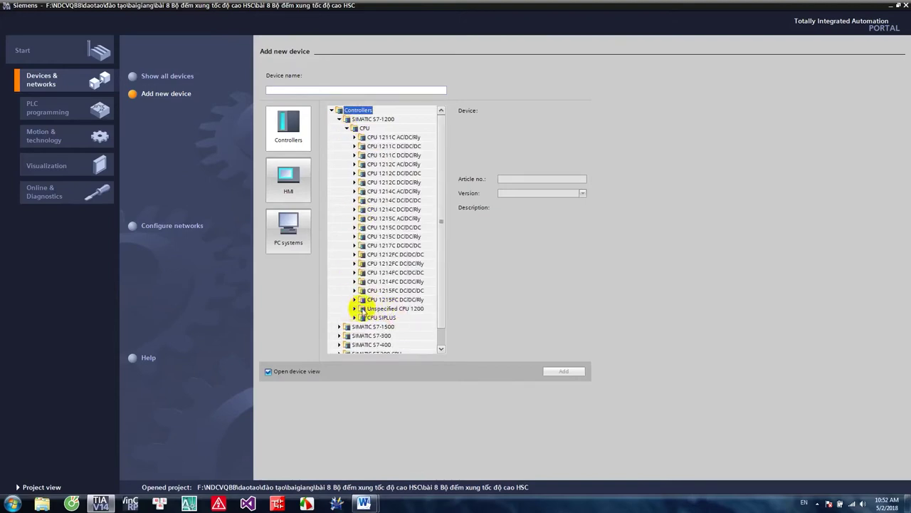
click(354, 308)
click(420, 317)
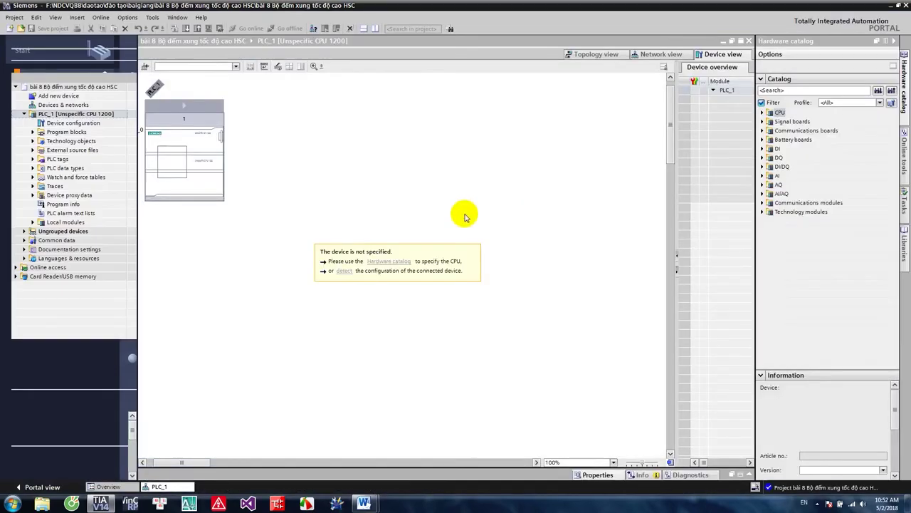
Detect the connected PLC's hardware configuration over PN/IE using the Intel(R) Ethernet Connection I217-LM interface
click(343, 272)
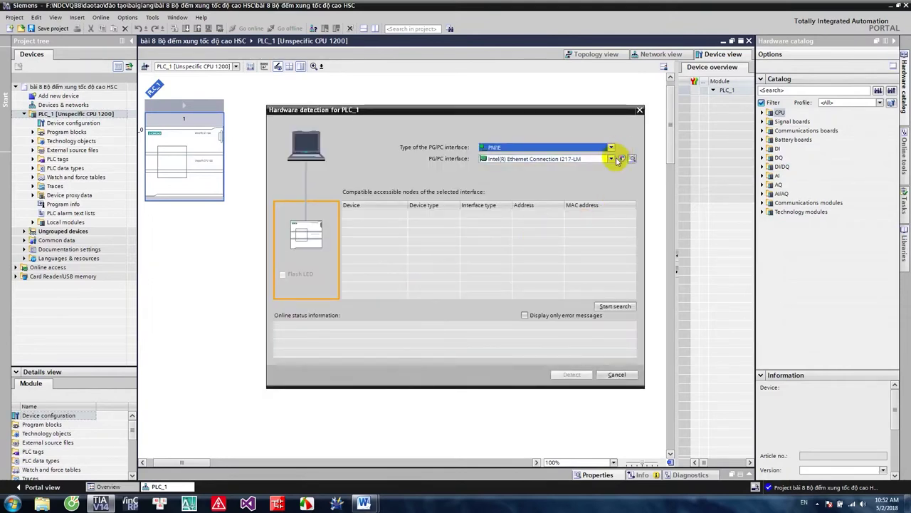
click(615, 158)
click(615, 159)
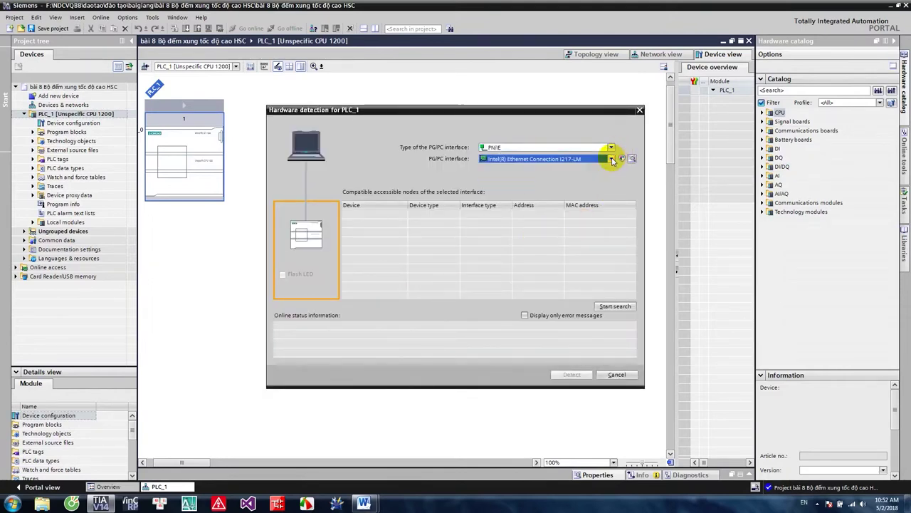
click(598, 312)
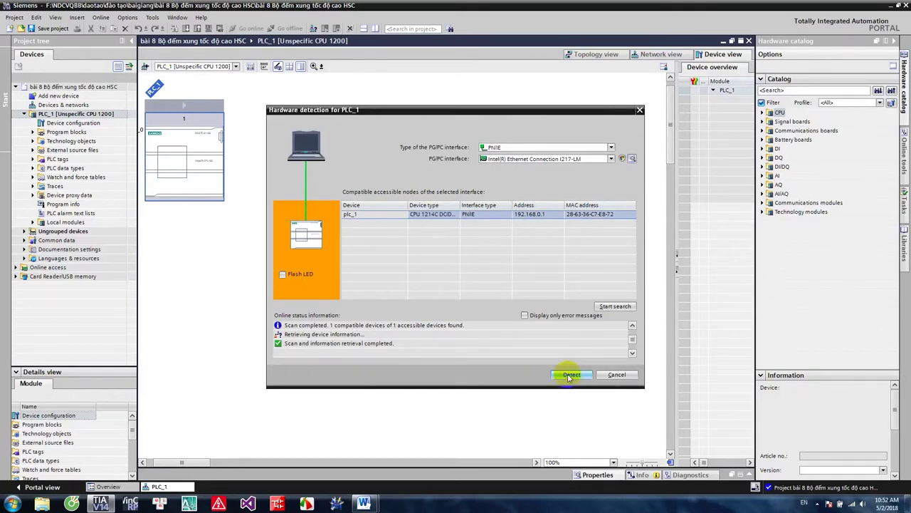
click(571, 374)
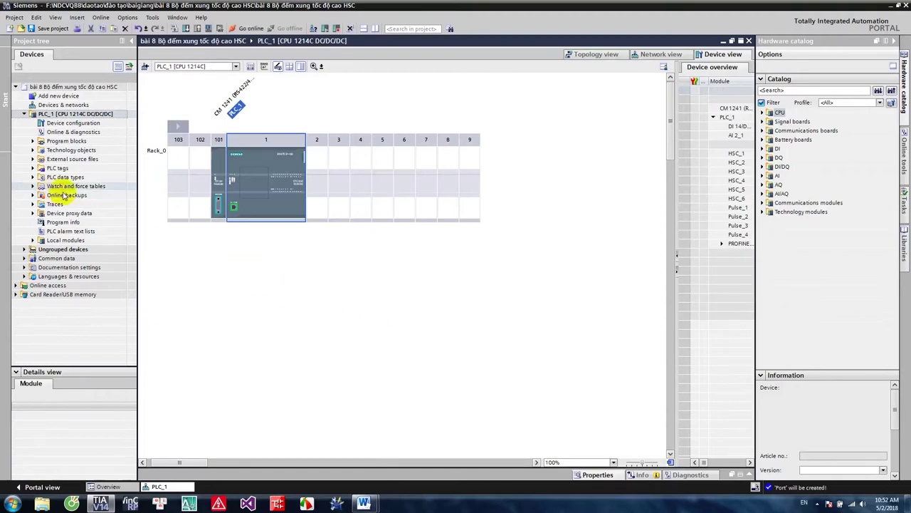
Show the program blocks of PLC_1 and open its device configuration
click(32, 141)
click(69, 160)
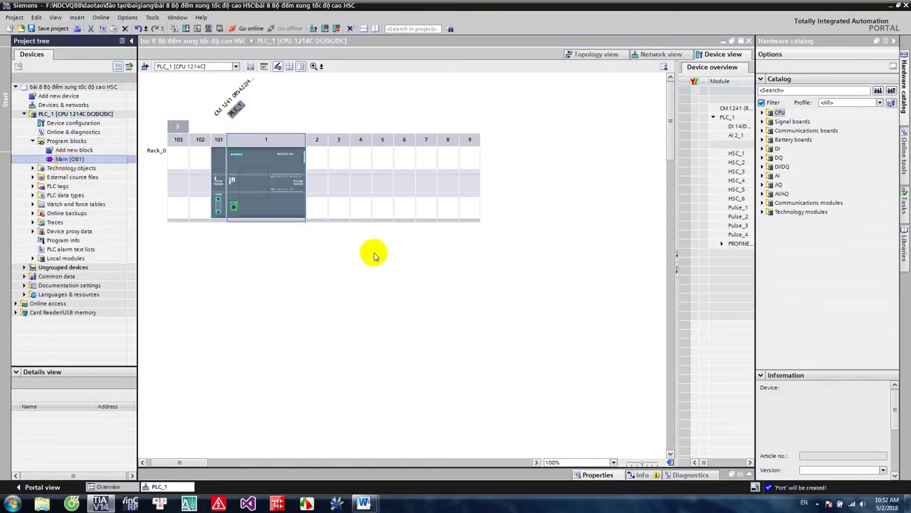
click(263, 192)
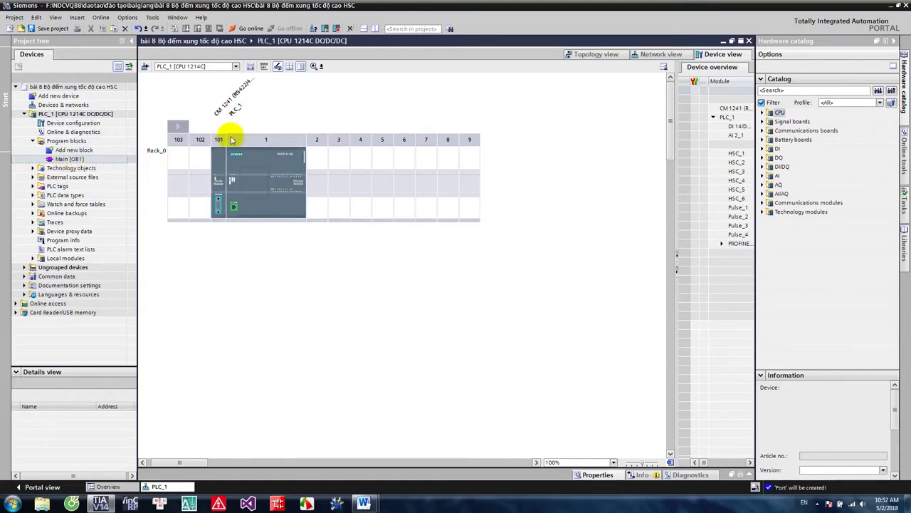
click(260, 178)
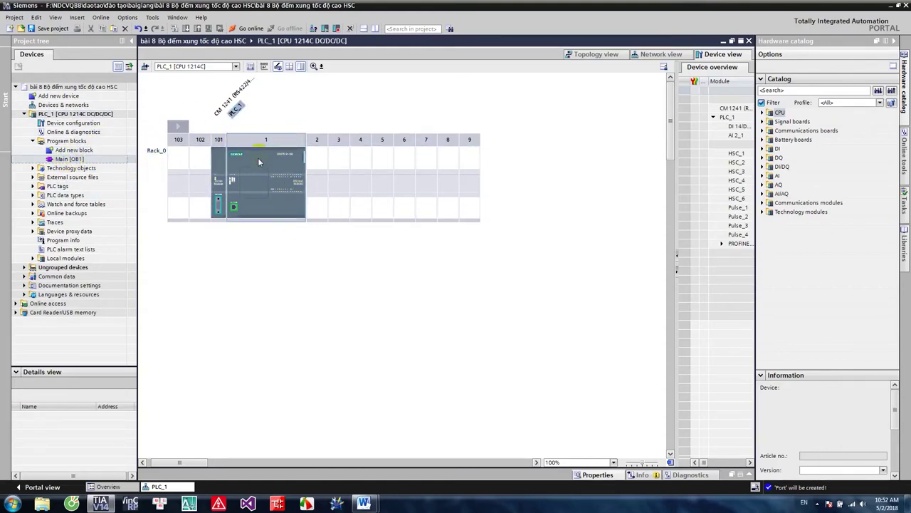
double_click(73, 123)
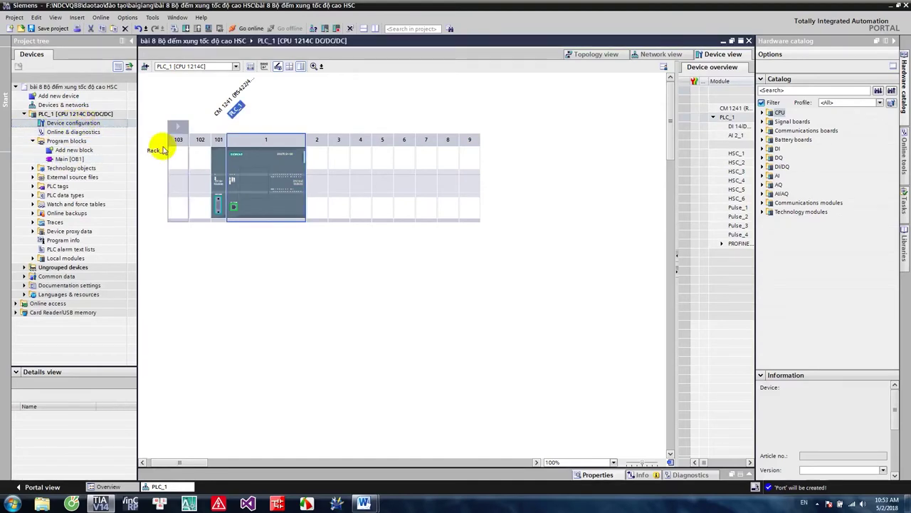
click(119, 124)
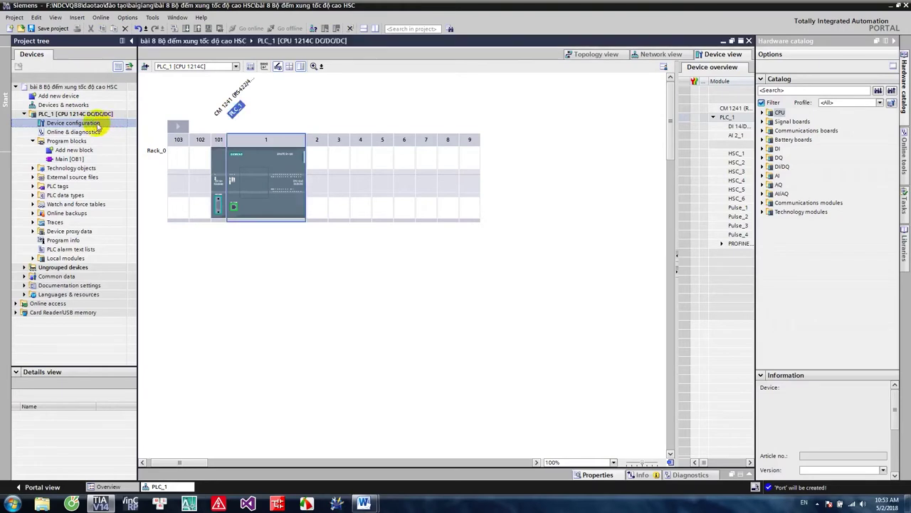
Enable the high speed counter HSC1 in the properties of the CPU
right_click(279, 158)
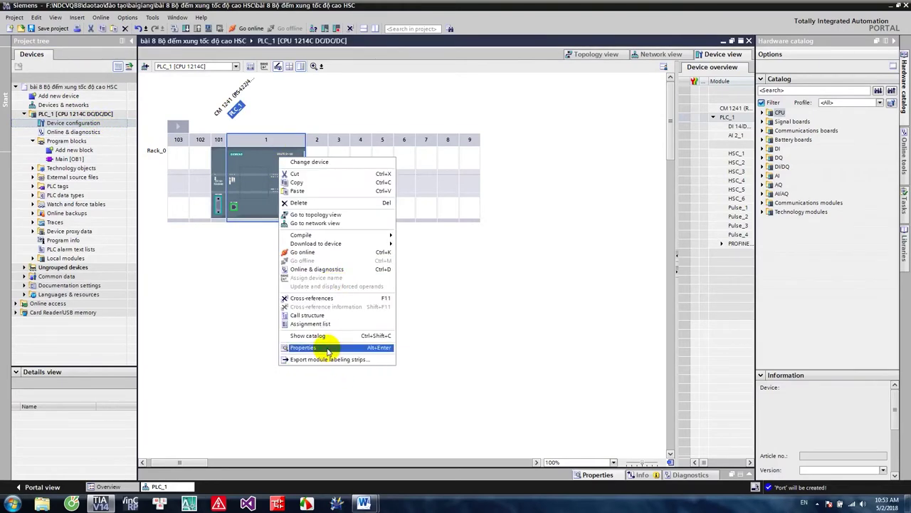
click(292, 347)
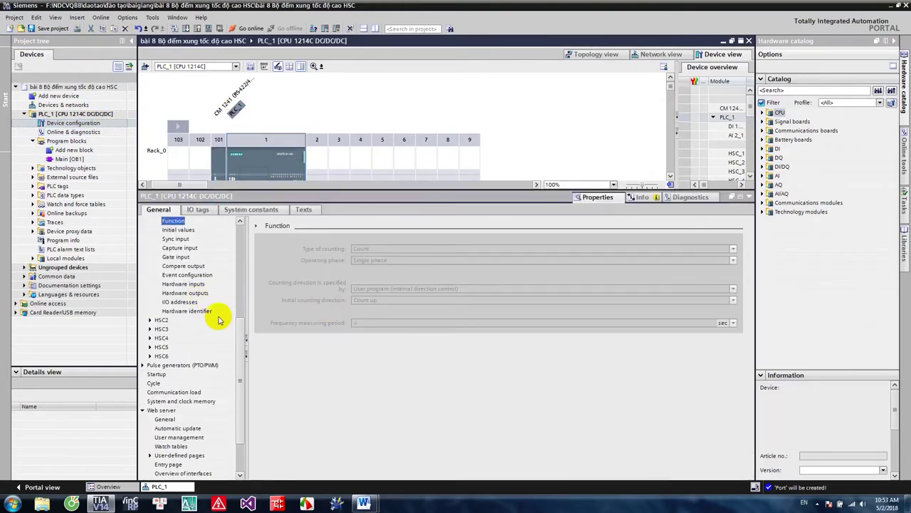
drag(239, 336, 243, 287)
click(182, 311)
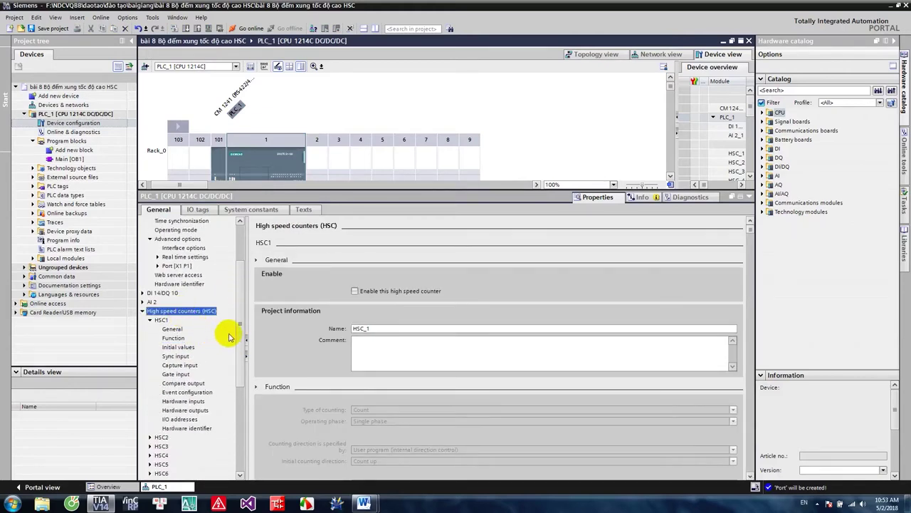
click(162, 320)
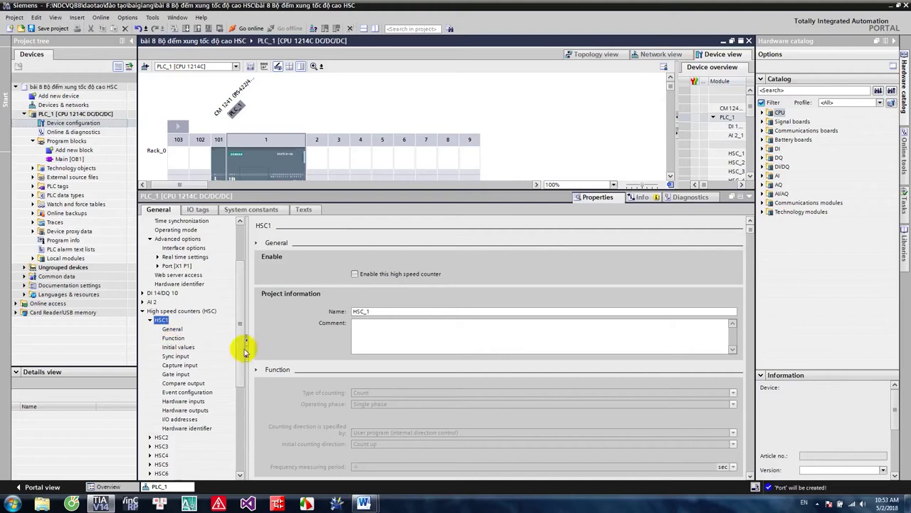
click(356, 275)
scroll(433, 366, down, 1)
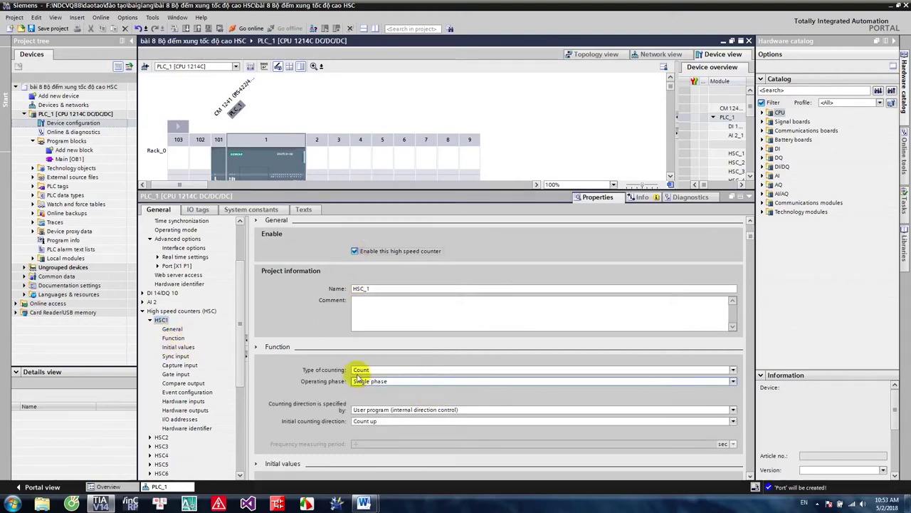
Examine the available options for the type of counting and the operating phase of HSC1
click(733, 371)
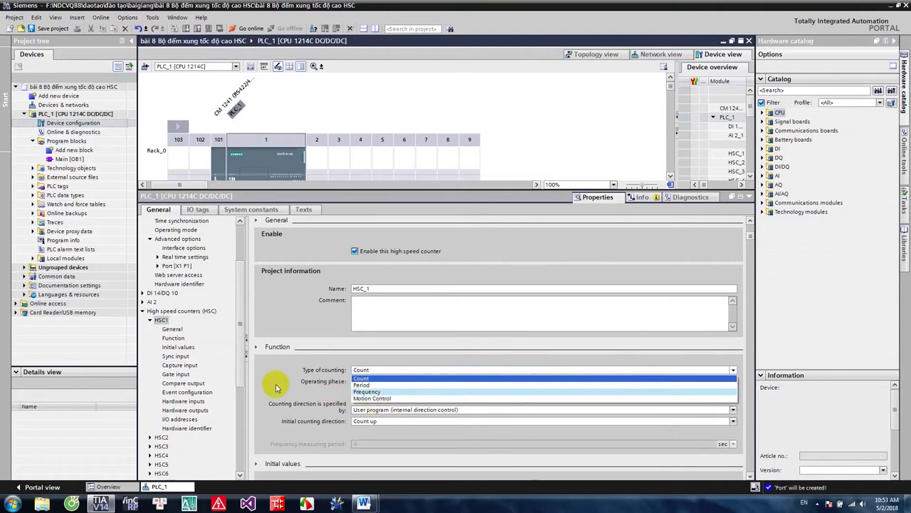
click(316, 380)
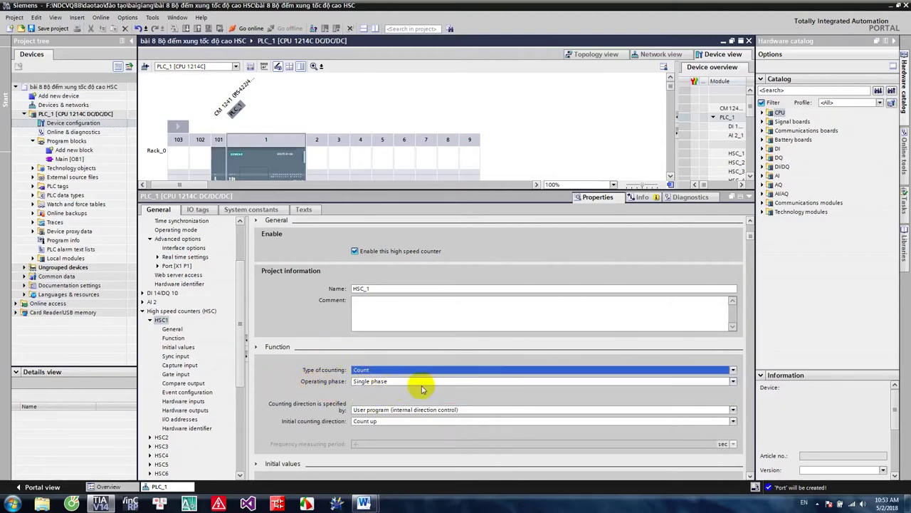
click(733, 381)
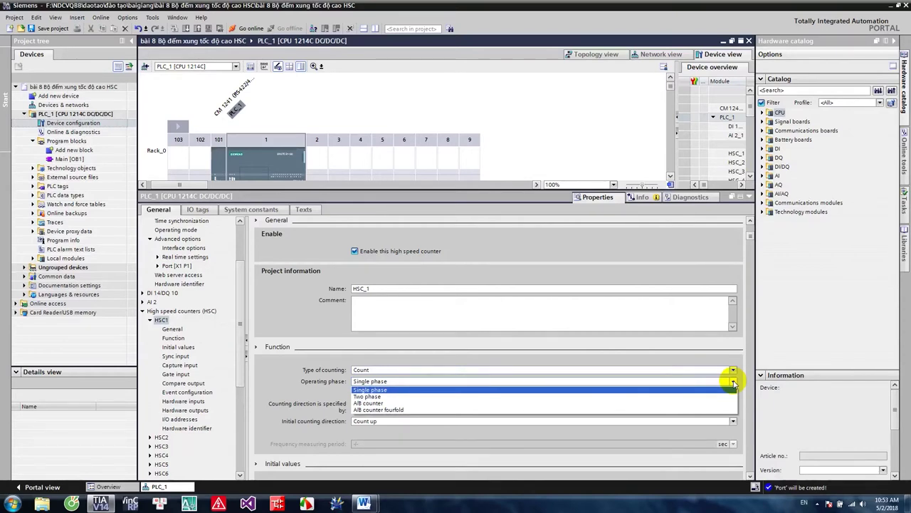
click(292, 375)
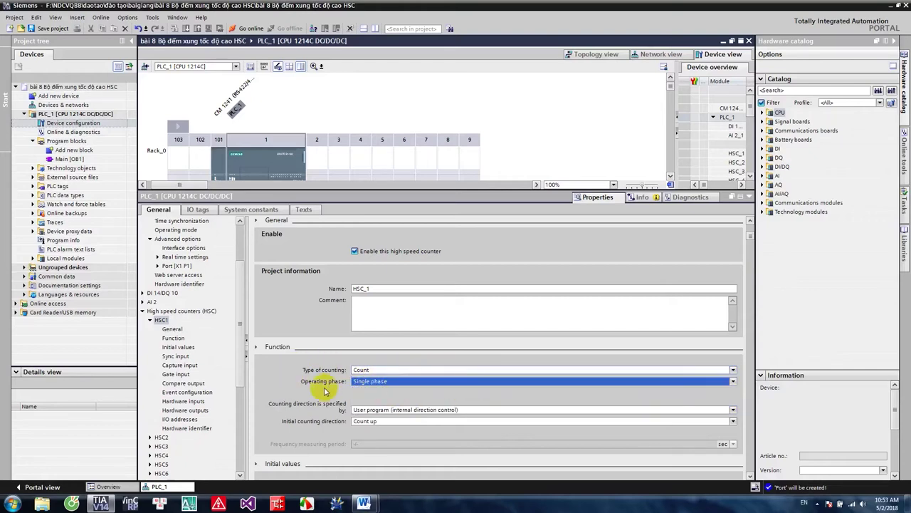
Examine the options for HSC1's counting direction control and its initial counting direction
scroll(335, 388, down, 1)
scroll(383, 389, down, 1)
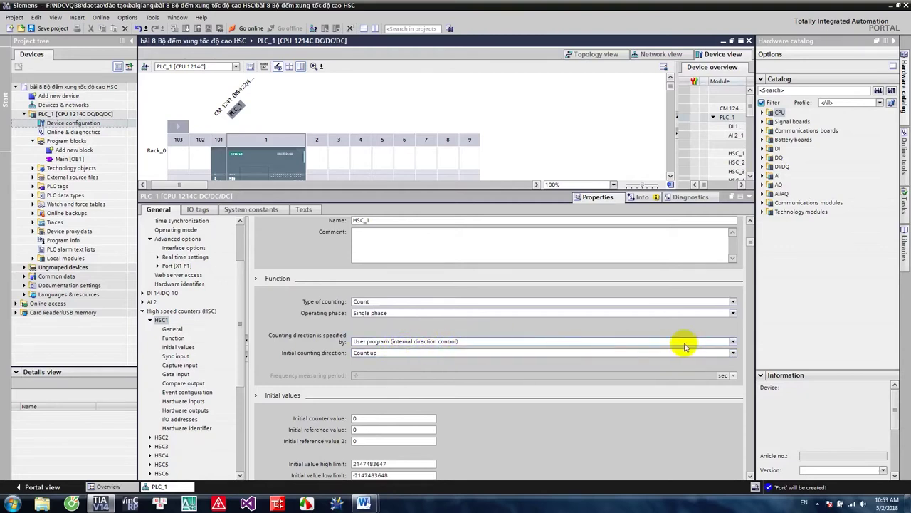
click(733, 342)
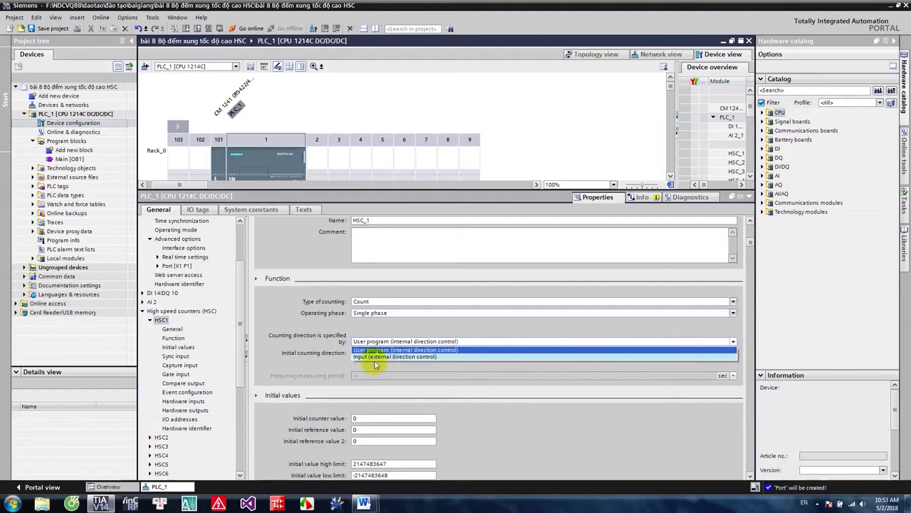
click(529, 383)
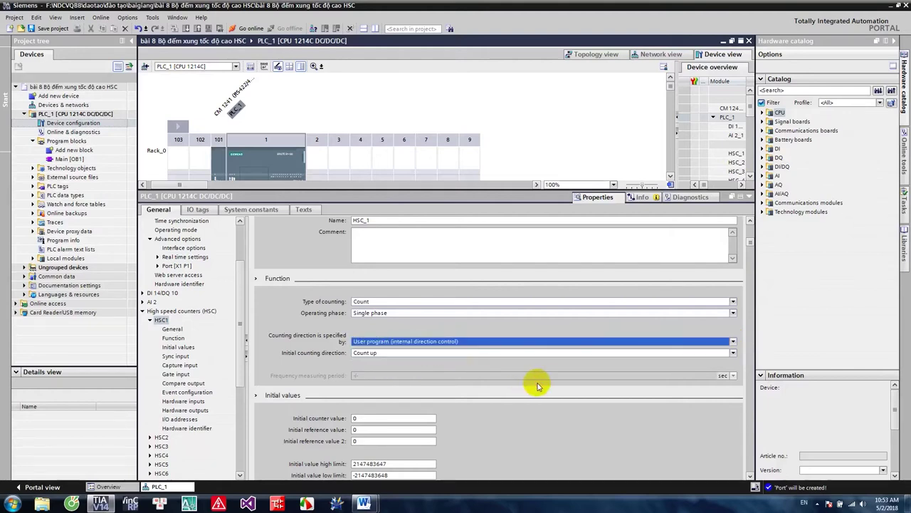
click(382, 353)
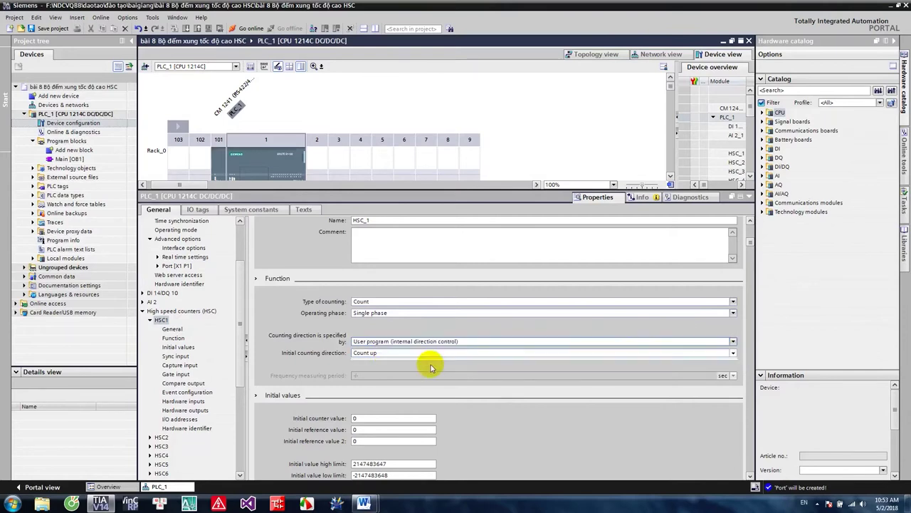
click(501, 362)
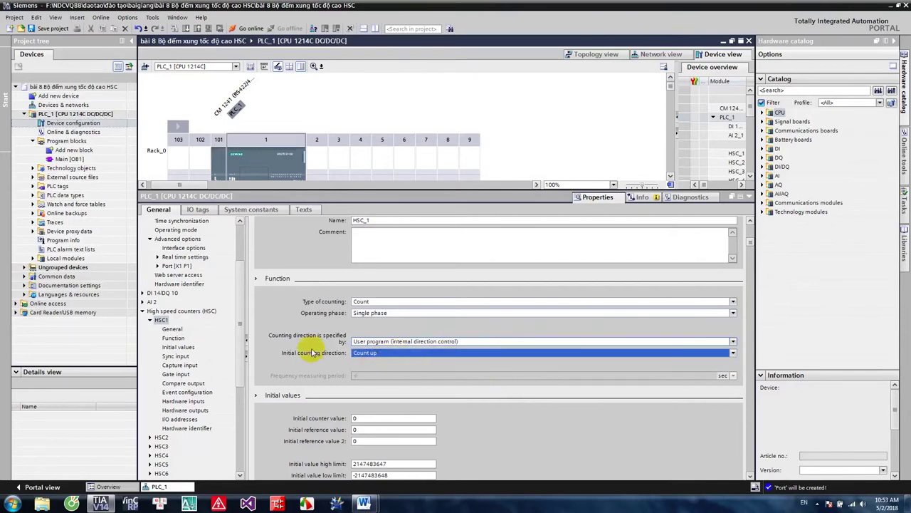
Review HSC1's function, initial values, sync input, capture input, gate input and compare output settings
click(173, 329)
click(173, 337)
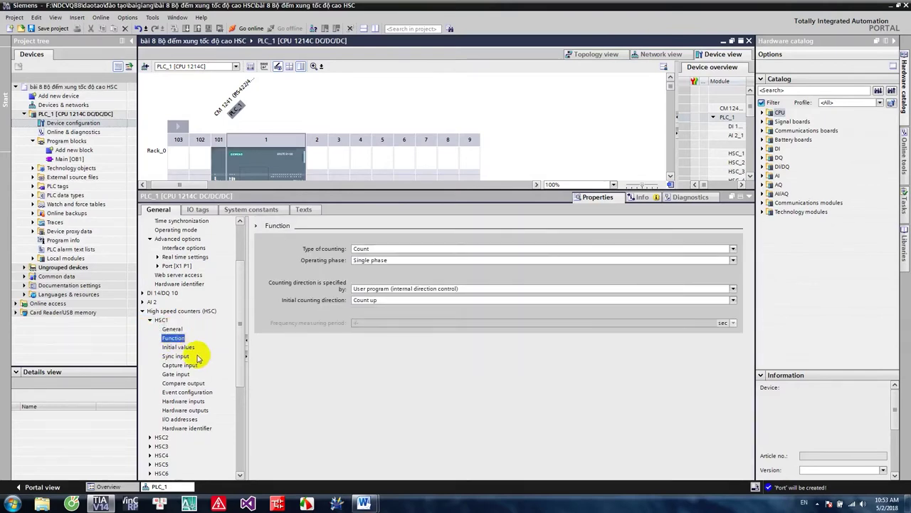
click(178, 347)
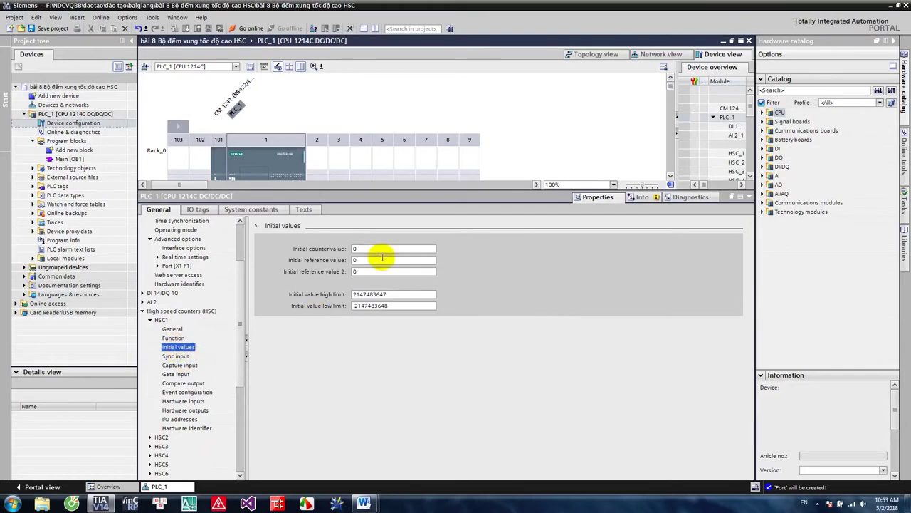
click(176, 356)
click(181, 364)
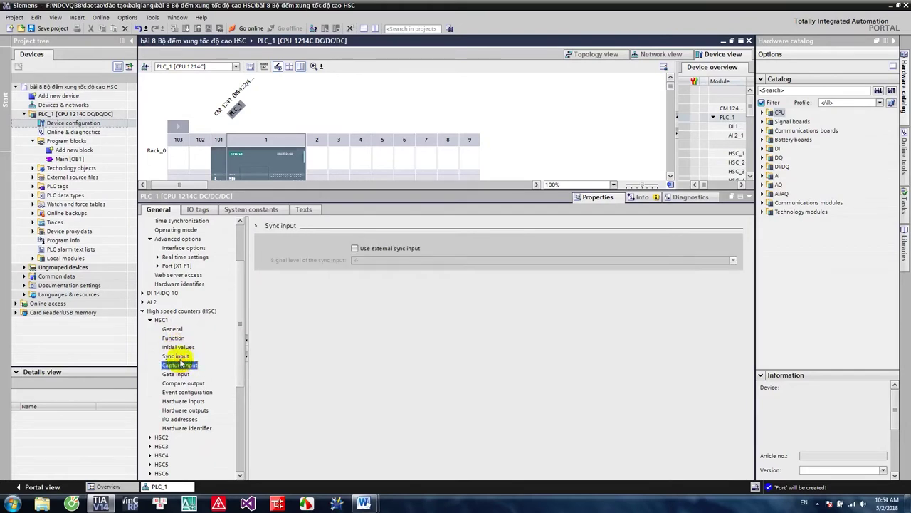
click(182, 374)
click(183, 383)
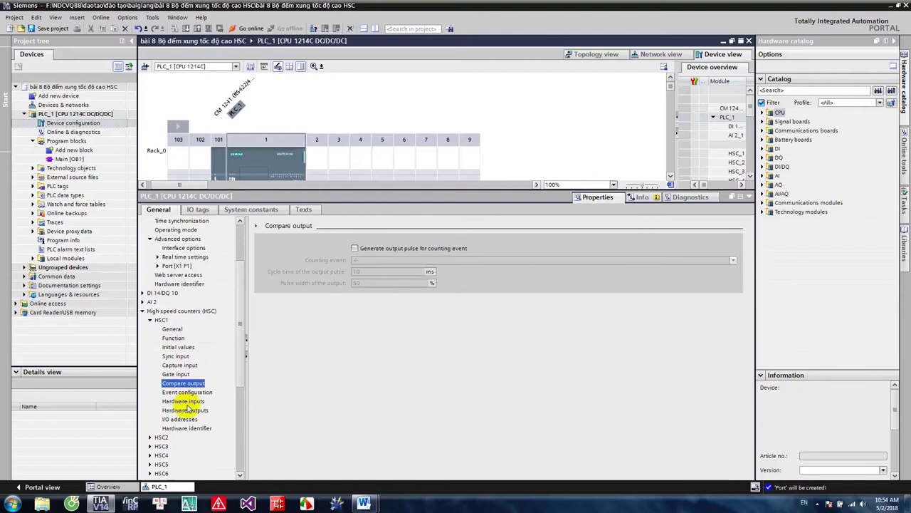
Inspect HSC1's hardware inputs and the addresses available for its clock generator input
click(185, 402)
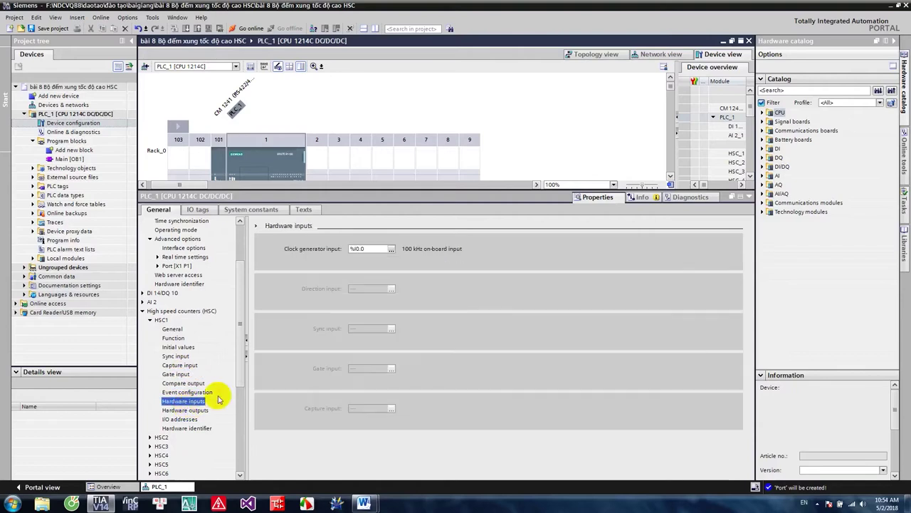
click(390, 249)
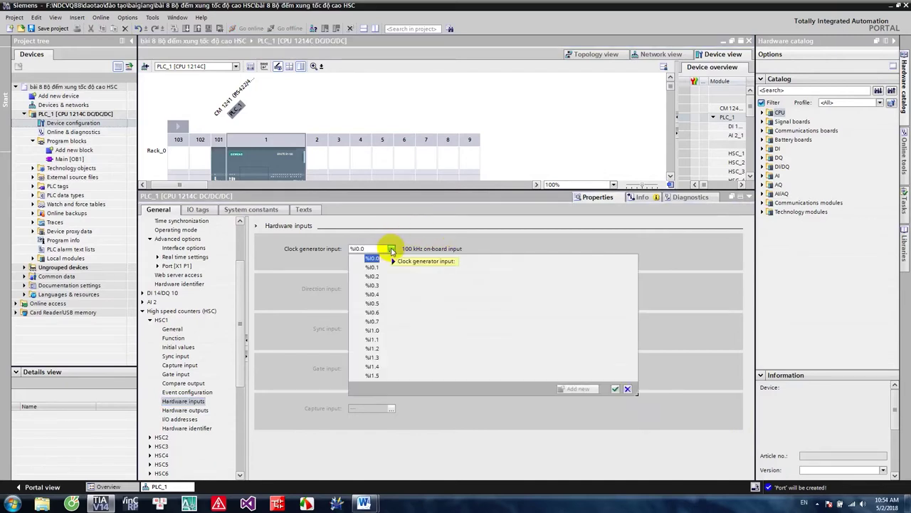
click(391, 250)
click(392, 250)
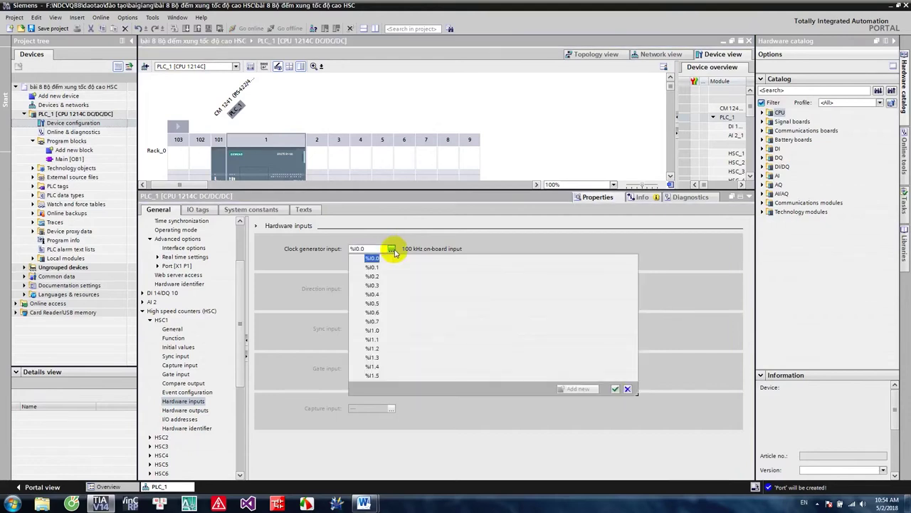
click(394, 252)
drag(241, 341, 240, 363)
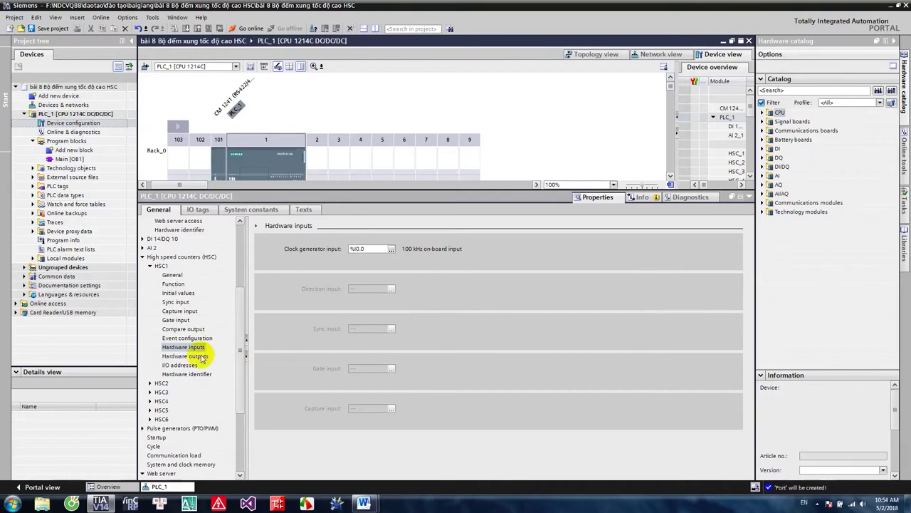
Review HSC1's hardware outputs, input start address and hardware identifier
click(188, 356)
click(183, 366)
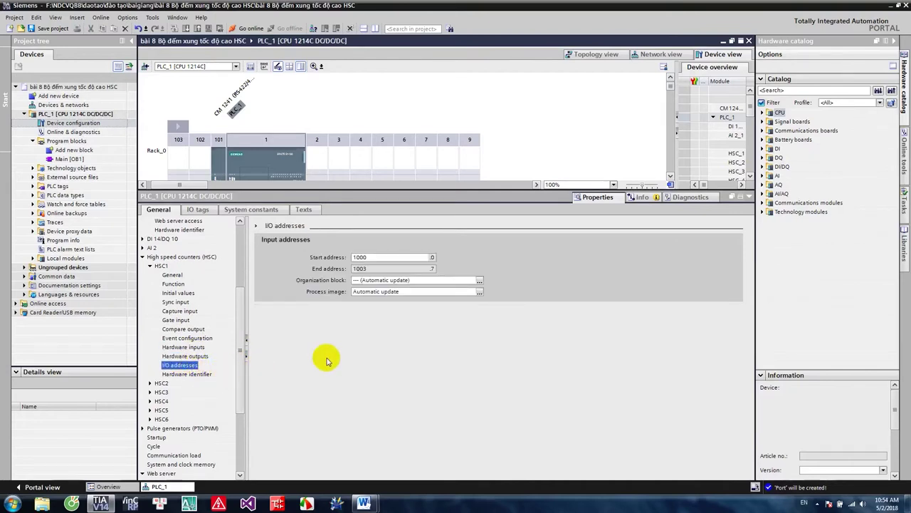
double_click(361, 257)
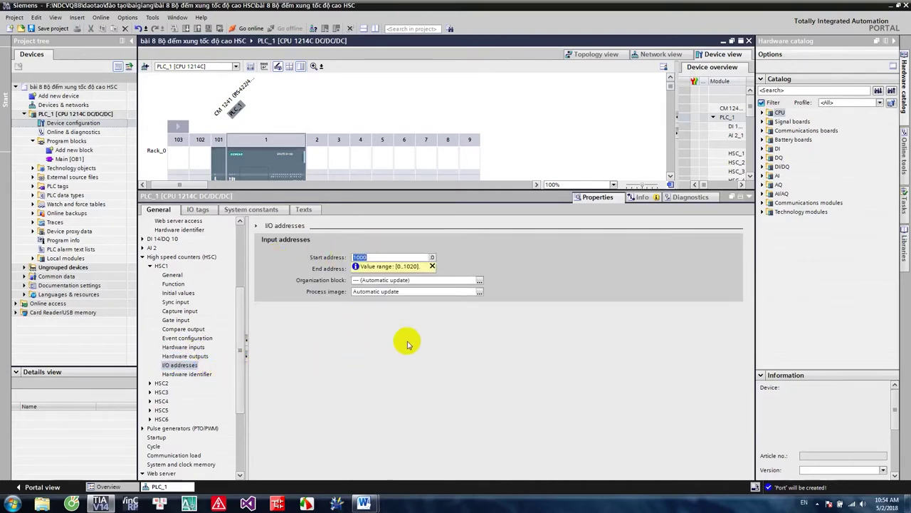
click(433, 267)
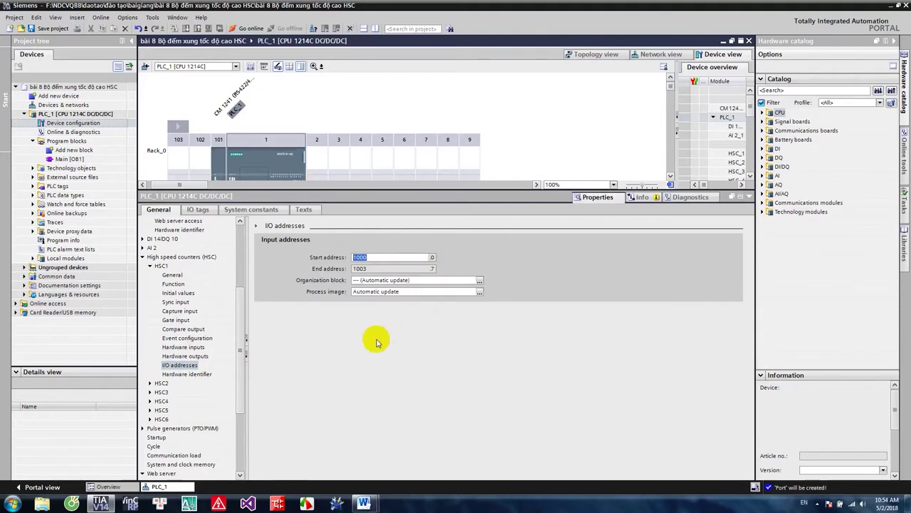
click(186, 376)
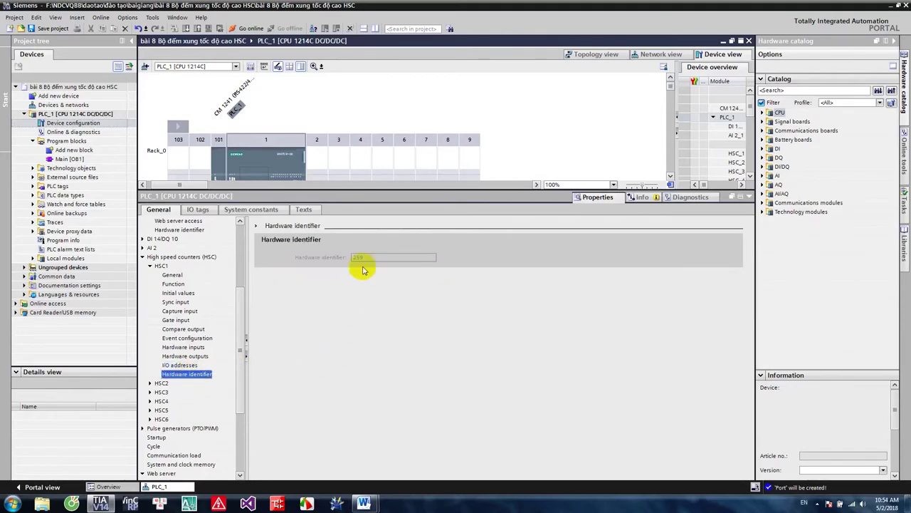
click(247, 504)
click(189, 503)
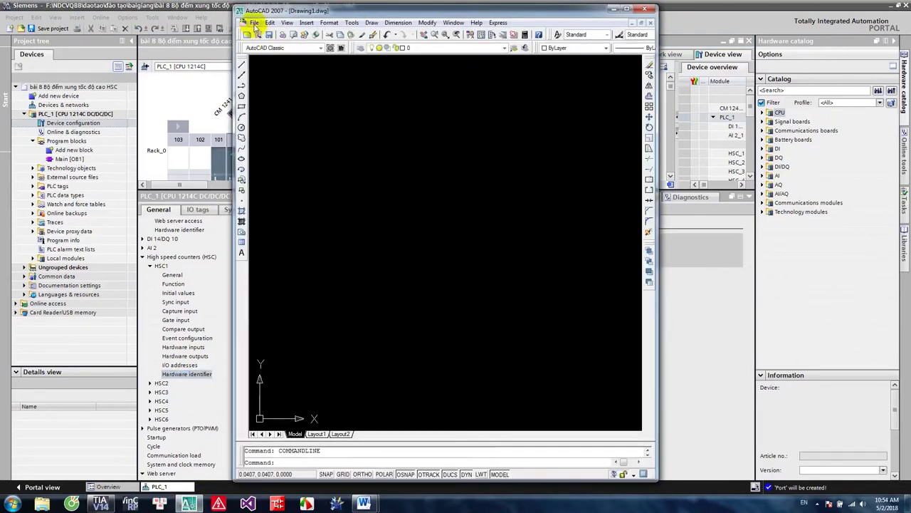
click(254, 22)
click(265, 52)
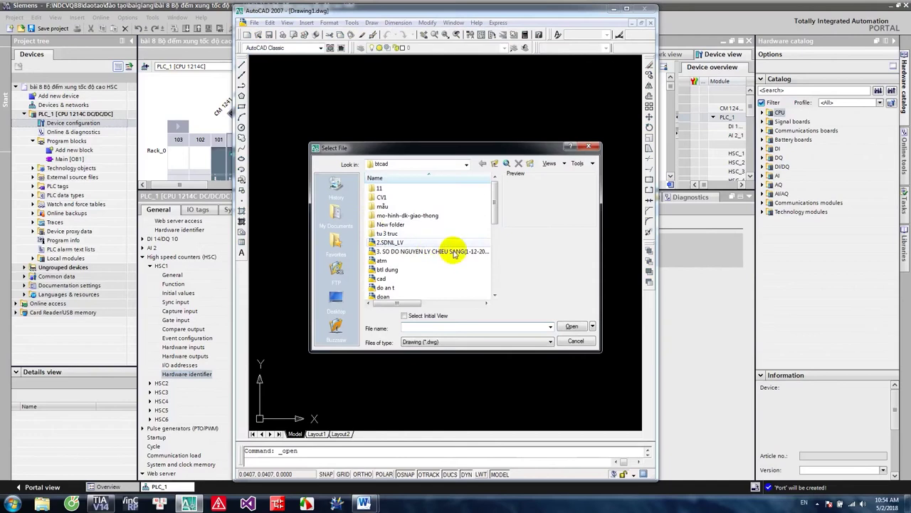
mouse_move(494, 218)
mouse_down()
mouse_move(491, 277)
mouse_move(488, 224)
mouse_up()
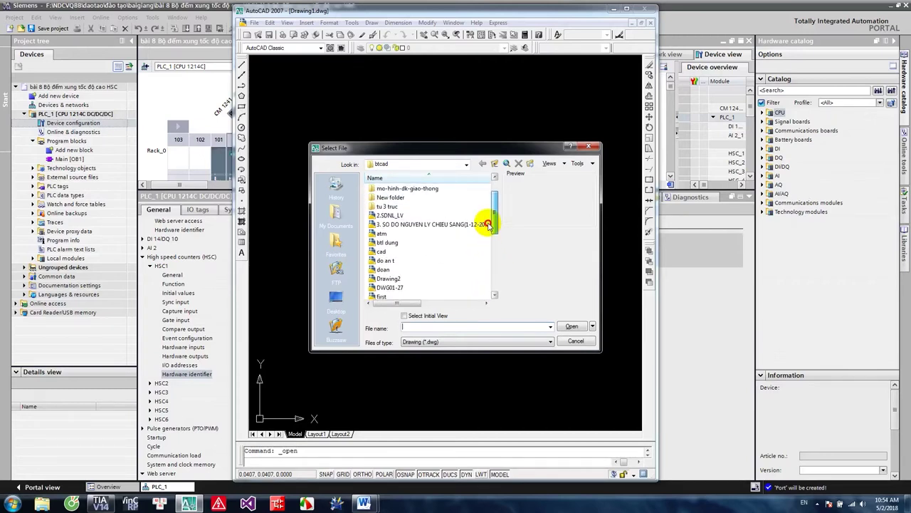
click(588, 146)
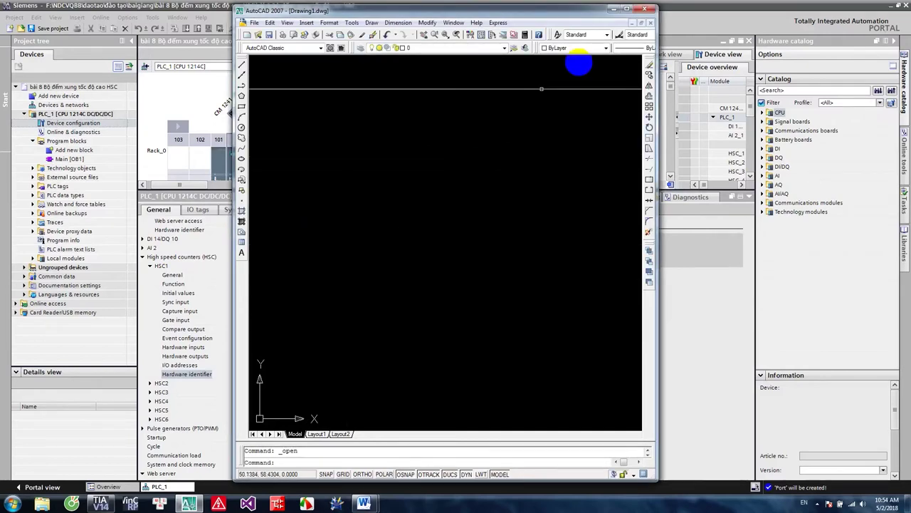
click(650, 9)
Open the AutoCAD drawing btl.dwg from the folder Bai tap lon stormy on drive F: in AutoCAD
click(42, 504)
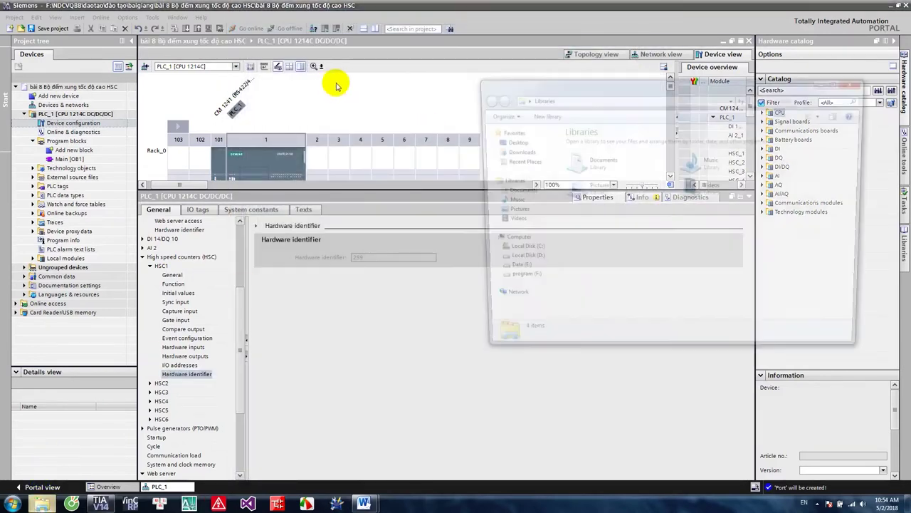
click(514, 280)
double_click(593, 152)
scroll(606, 220, down, 10)
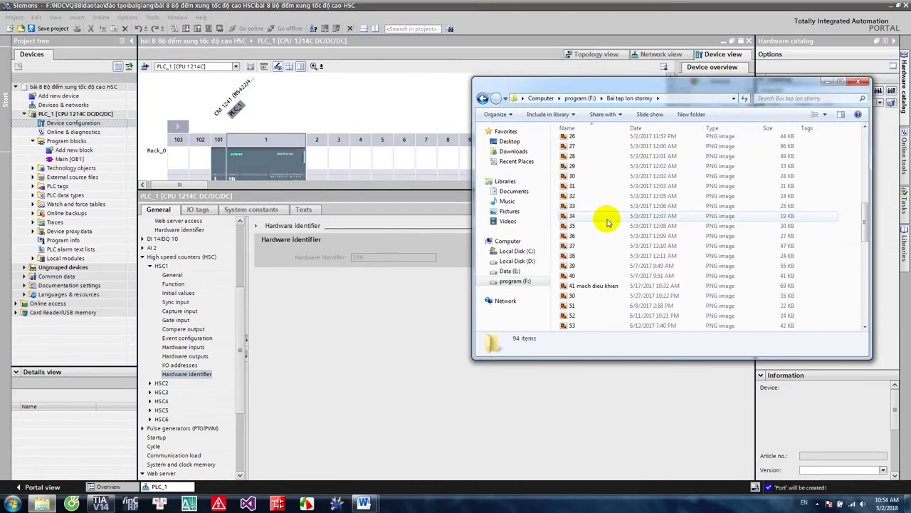
scroll(591, 245, down, 1)
click(574, 276)
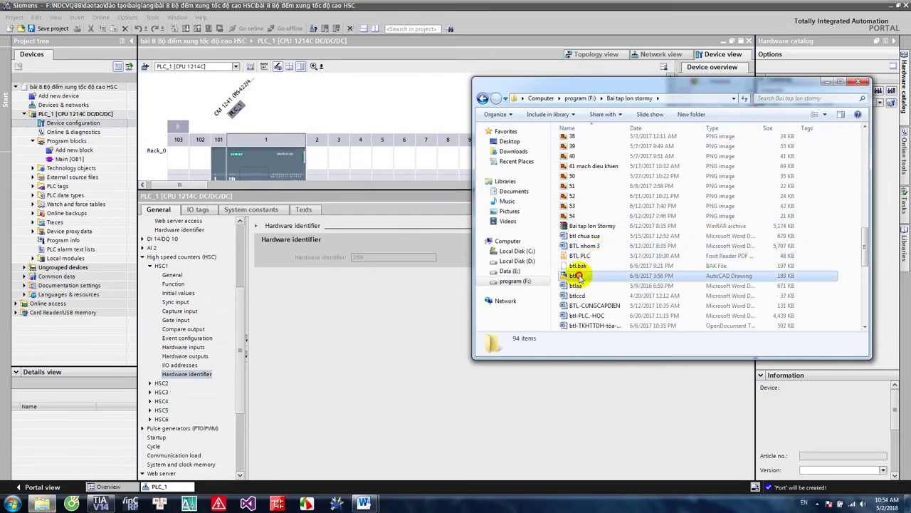
key(Return)
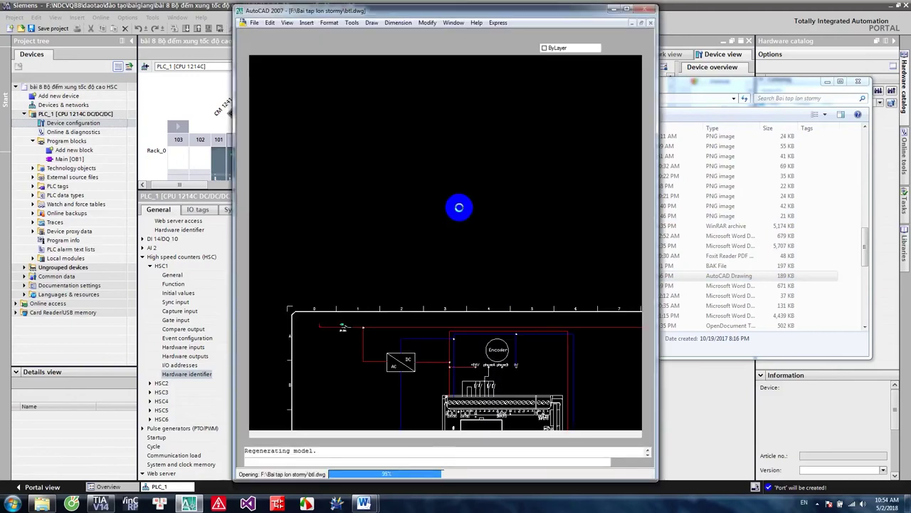
Maximize the drawing window and examine how the encoder's phase A is wired to the PLC's digital inputs
scroll(503, 298, up, 10)
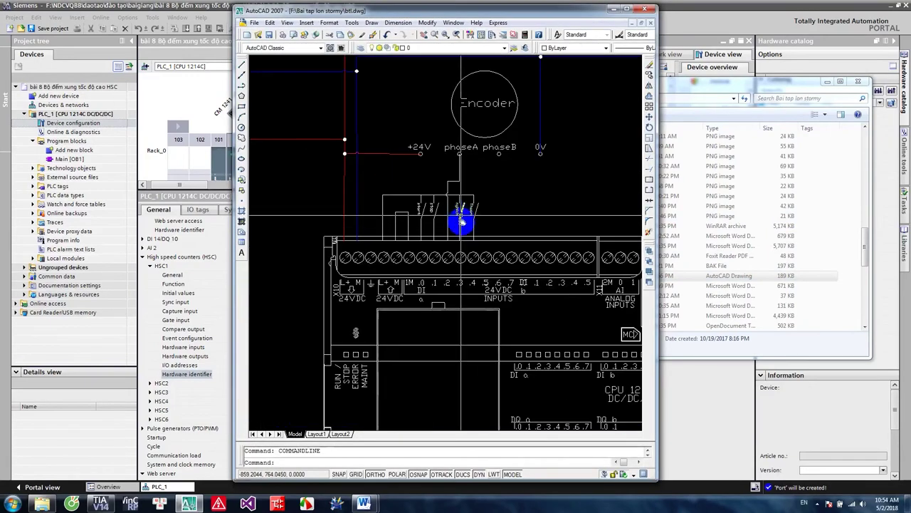
scroll(464, 247, down, 5)
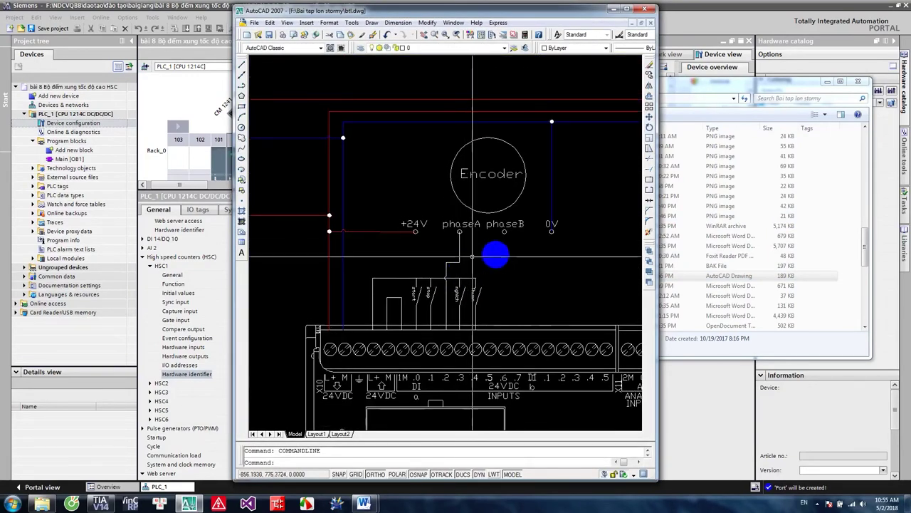
double_click(626, 11)
scroll(498, 270, up, 5)
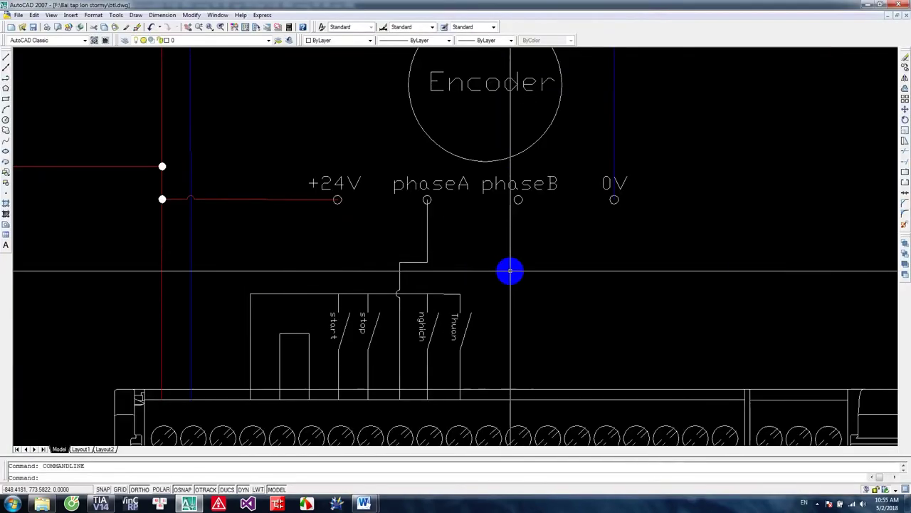
scroll(519, 235, down, 2)
Examine the encoder's +24V and 0V supply terminals and the wiring above the PLC input terminals
mouse_move(520, 255)
mouse_down()
mouse_move(500, 216)
mouse_move(437, 247)
mouse_move(371, 226)
mouse_up()
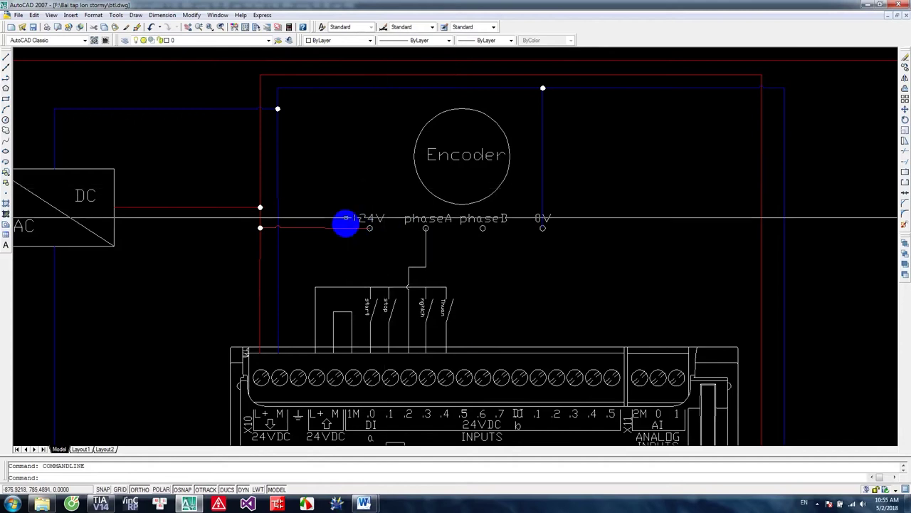
click(336, 180)
click(398, 254)
key(Escape)
click(522, 197)
click(596, 269)
key(Escape)
scroll(559, 242, down, 1)
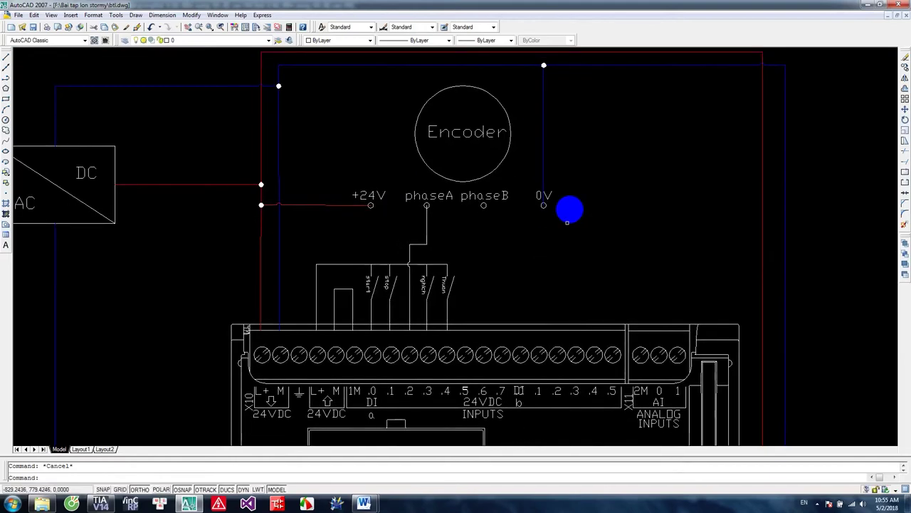
scroll(525, 263, up, 1)
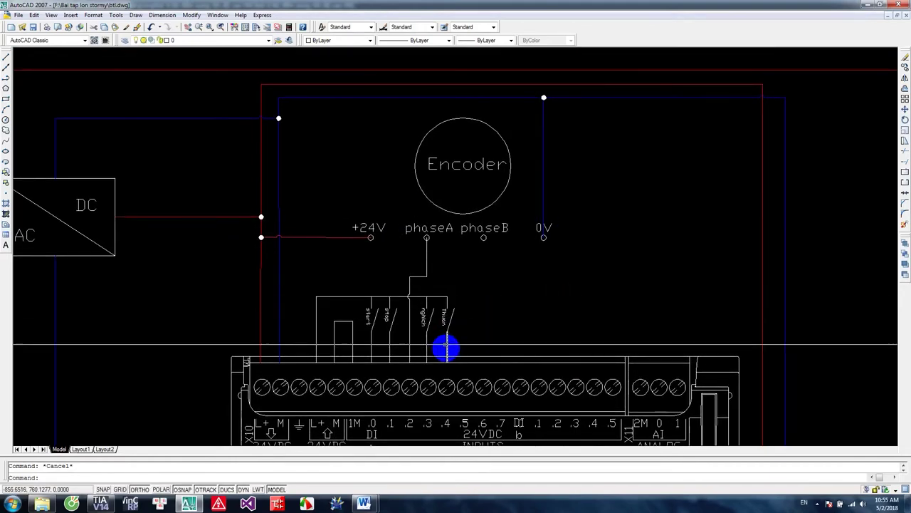
Examine how the encoder's phase A wire runs down to the PLC's digital input terminal
scroll(530, 363, down, 2)
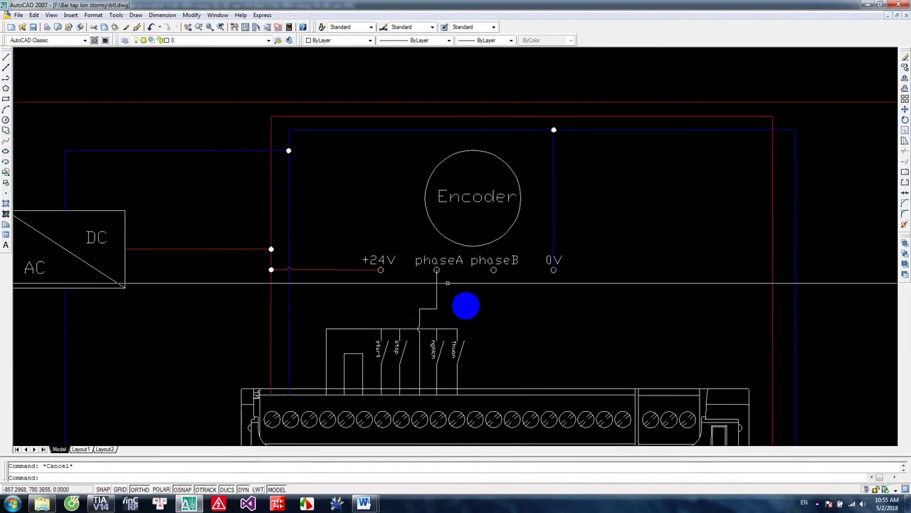
scroll(421, 224, up, 2)
click(427, 274)
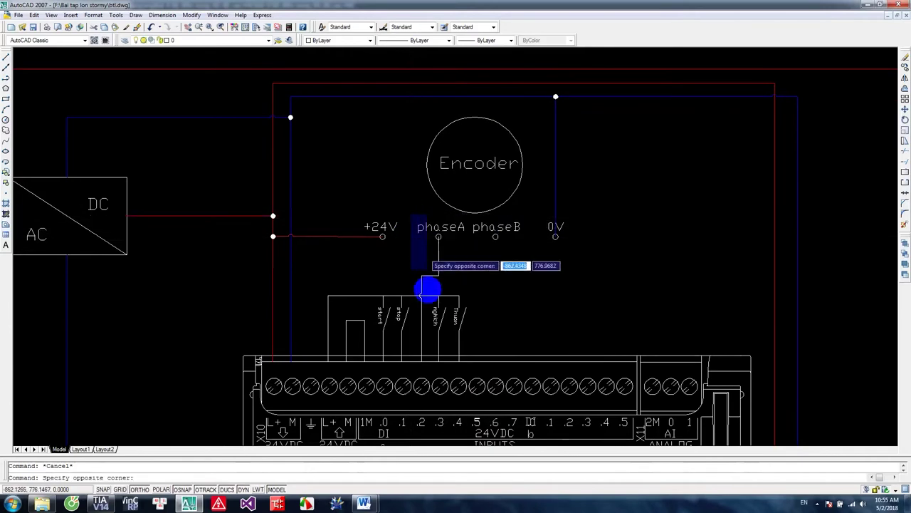
click(427, 364)
key(Escape)
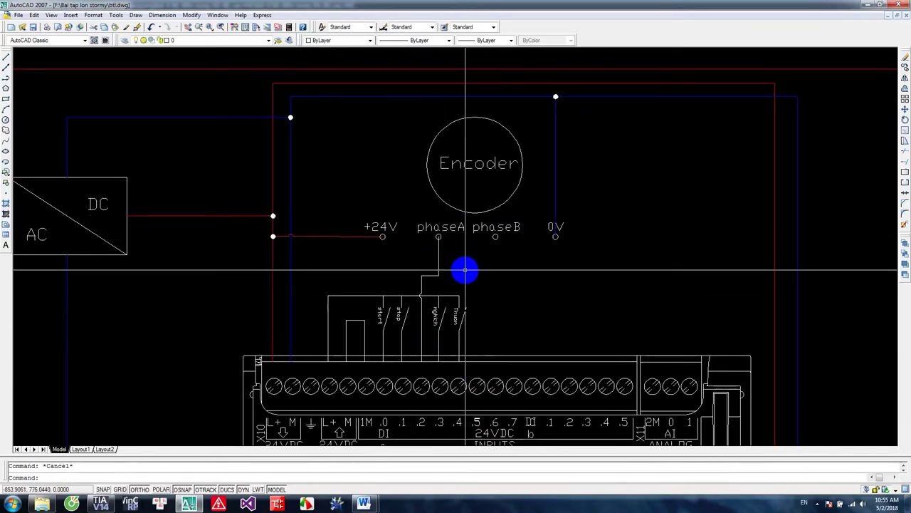
scroll(435, 269, down, 2)
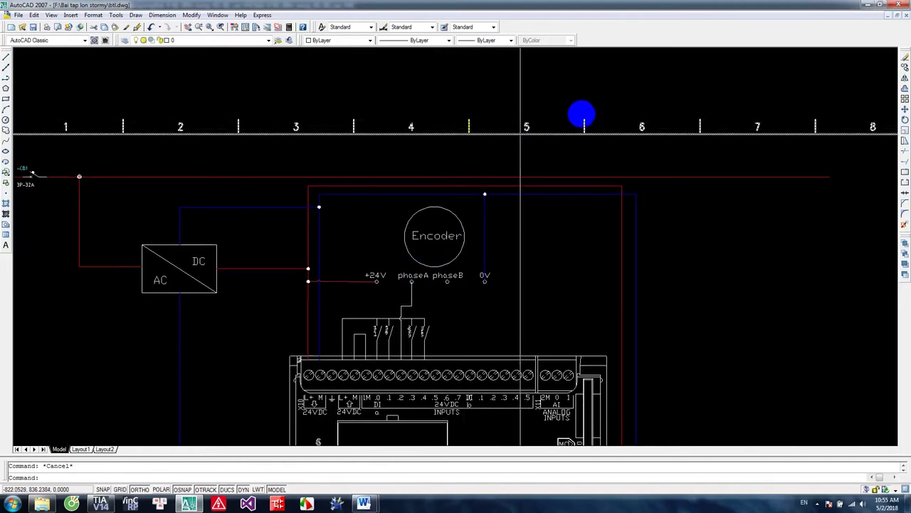
Close the btl.dwg drawing without saving changes, switch back to TIA Portal and collapse the device properties area
click(899, 5)
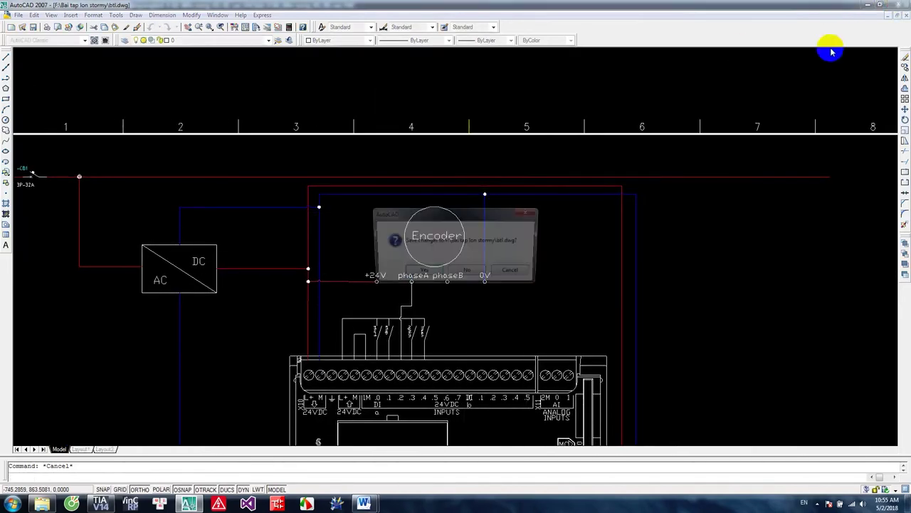
click(468, 273)
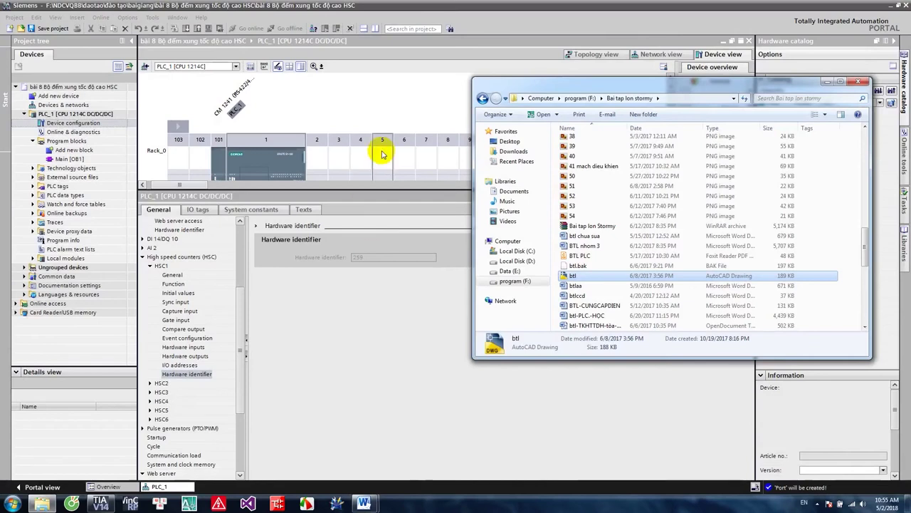
click(385, 104)
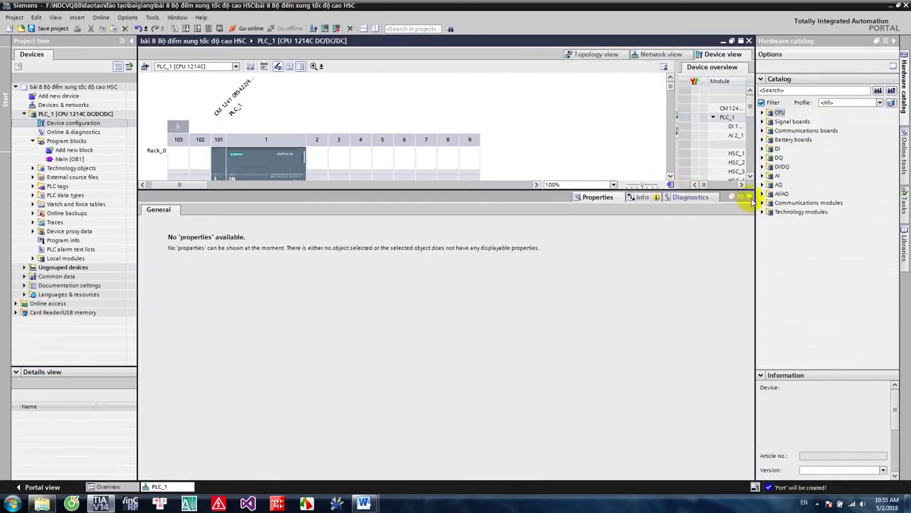
click(749, 199)
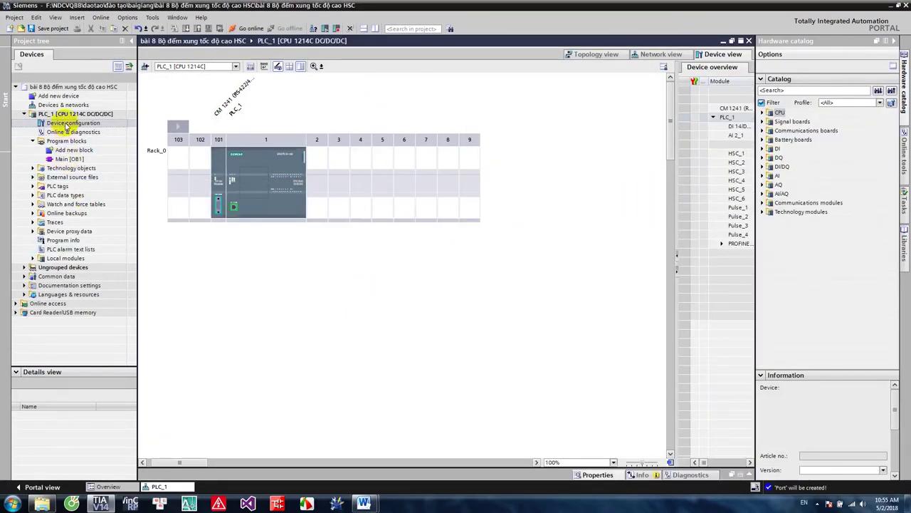
Open Main [OB1] and insert the CTRL_HSC counting instruction in Network 1 with the automatically numbered instance data block CTRL_HSC_0_DB
double_click(69, 159)
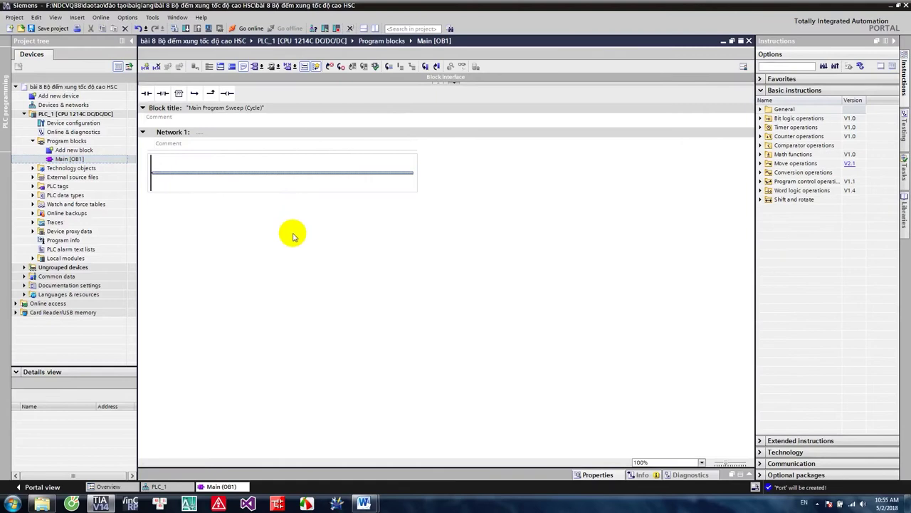
click(72, 124)
click(227, 212)
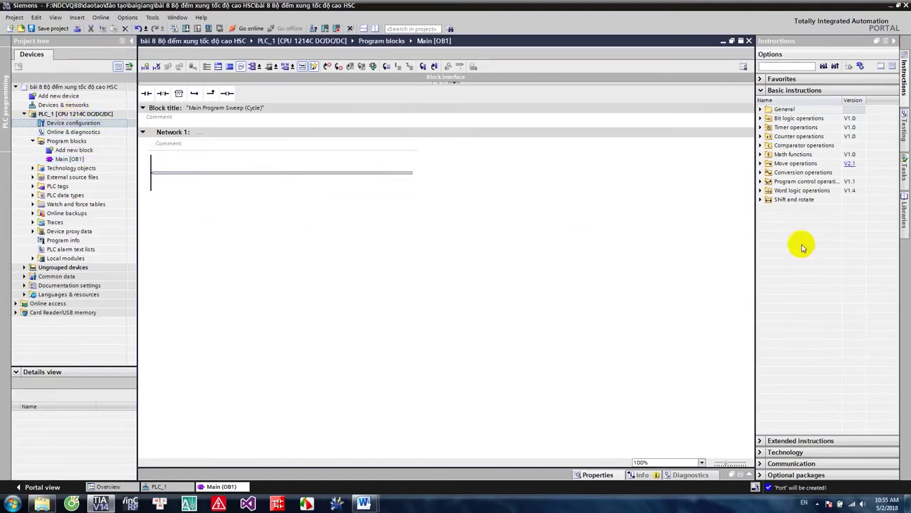
click(771, 89)
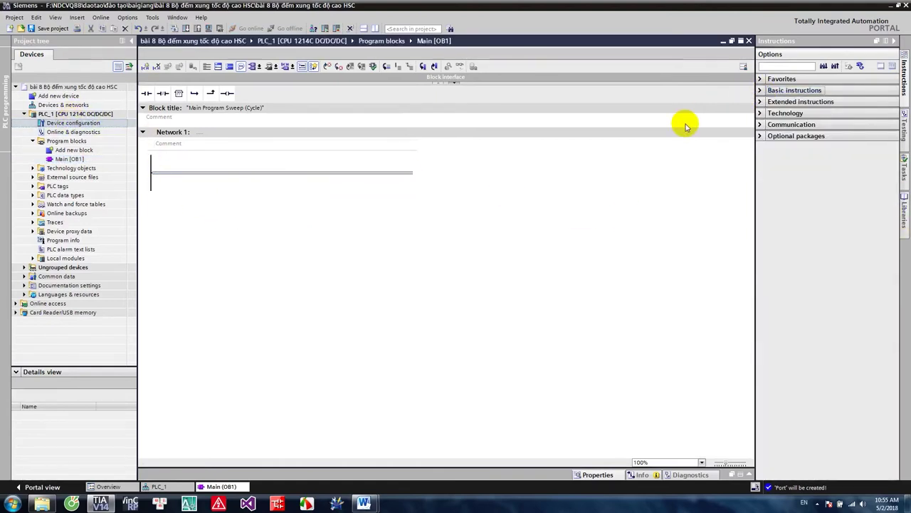
click(760, 114)
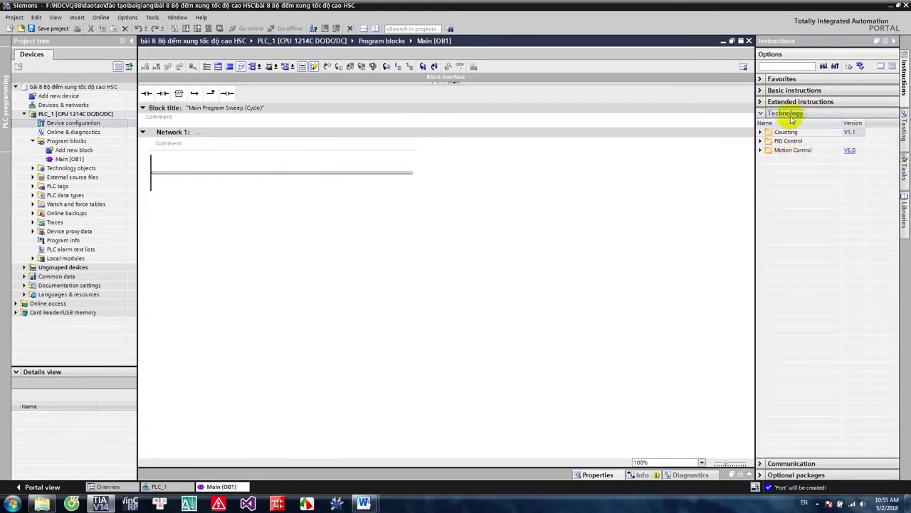
click(760, 132)
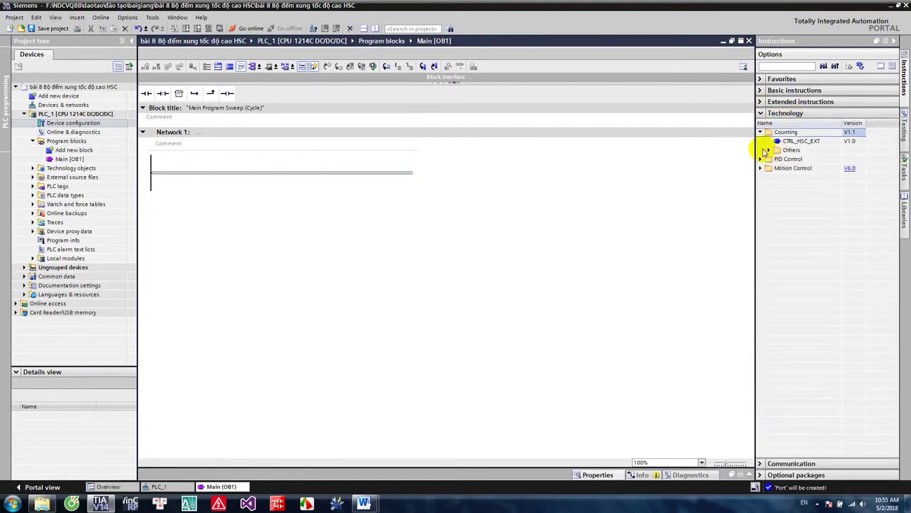
click(769, 150)
drag(812, 159, 292, 173)
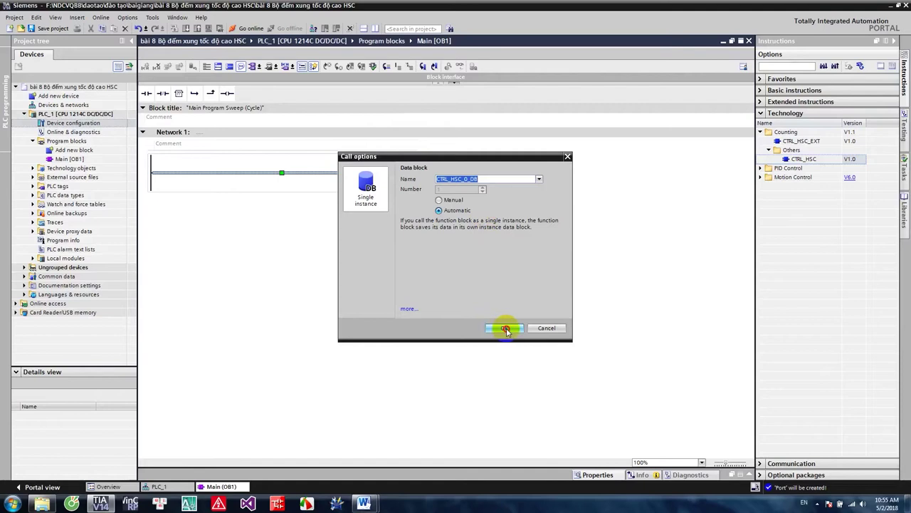
click(505, 329)
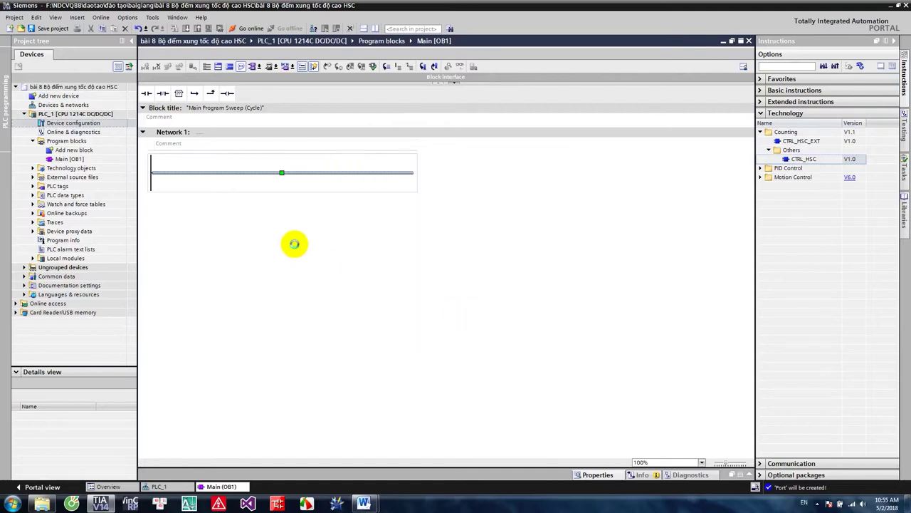
Assign the instance data block HSC1 to CTRL_HSC and connect its BUSY and STATUS outputs to "HSC1".BUSY and "HSC1".STATUS
click(255, 166)
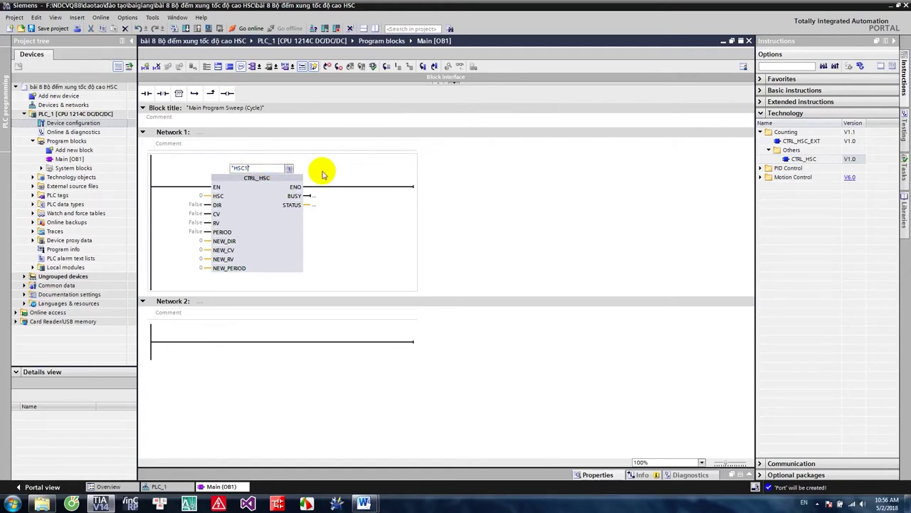
key(Return)
click(504, 328)
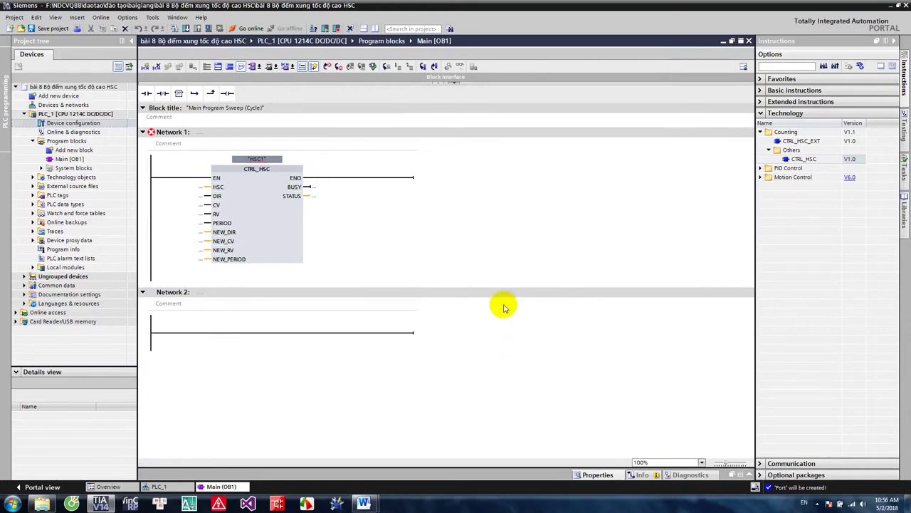
click(329, 200)
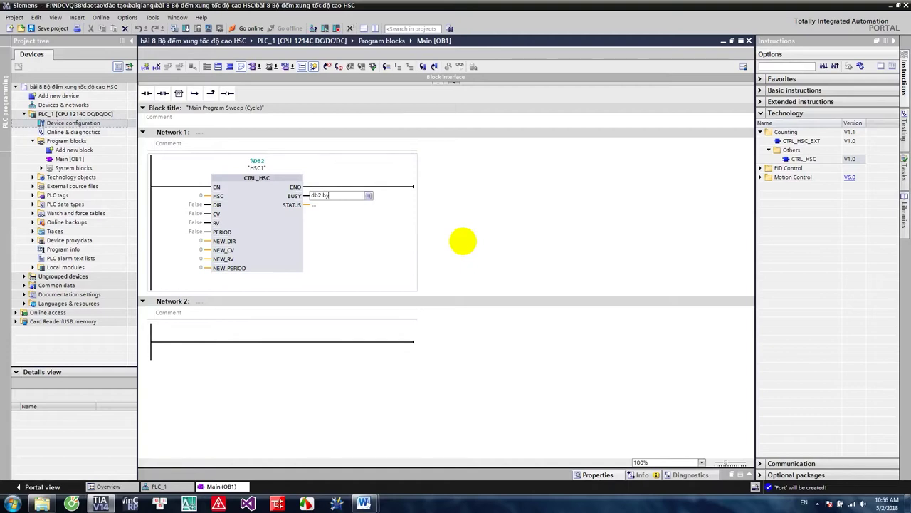
key(Return)
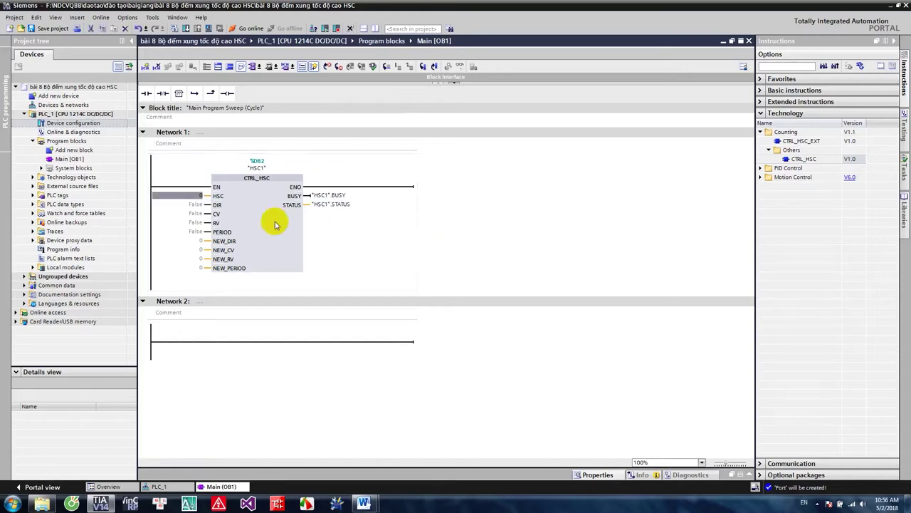
Read the HSC parameter's description in the Word table of Document2 and return to TIA Portal
click(363, 503)
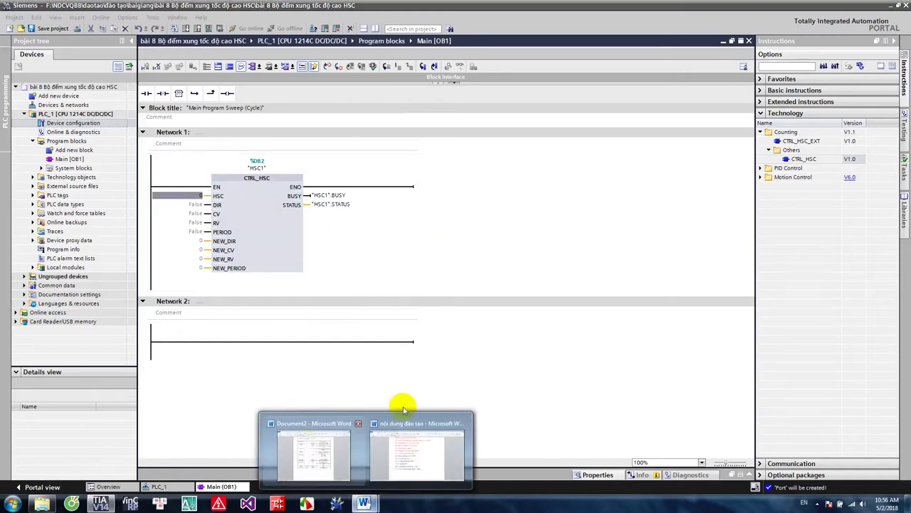
click(311, 449)
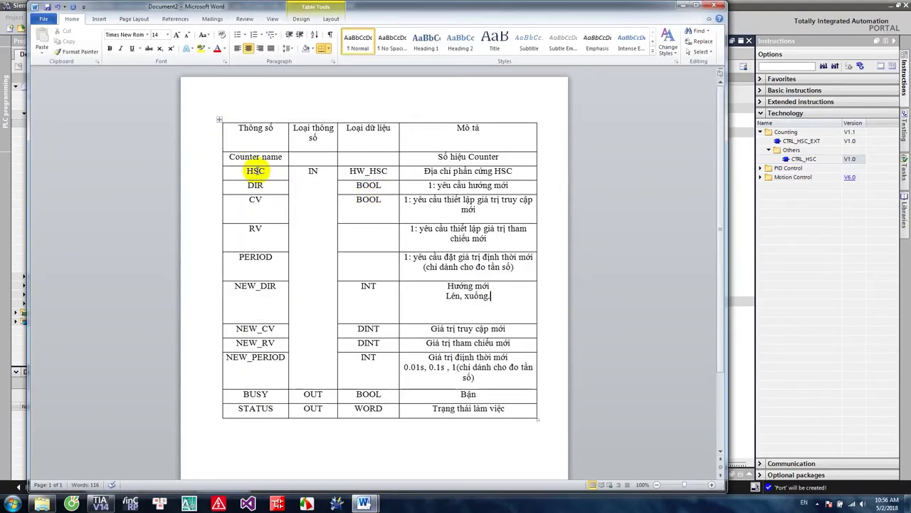
drag(419, 171, 524, 175)
click(523, 175)
click(99, 502)
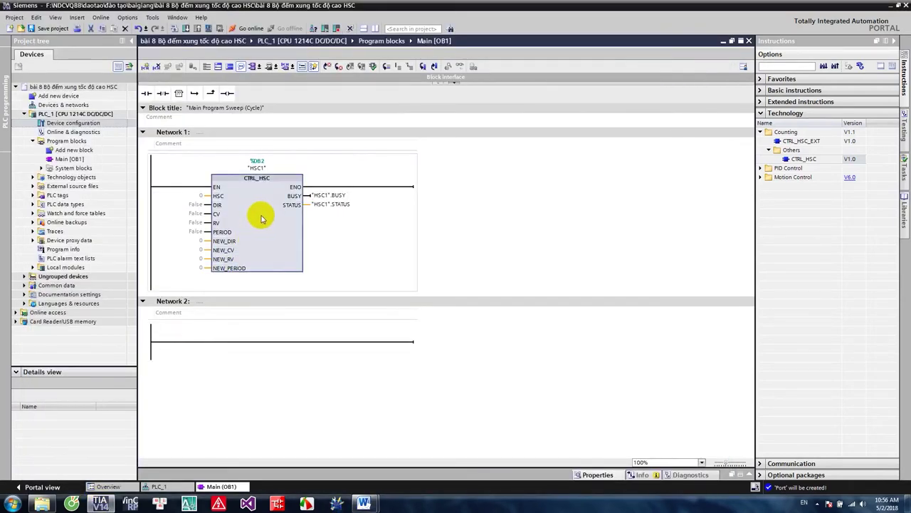
Look up HSC1's hardware identifier in the PLC_1 CPU properties of the device configuration
double_click(78, 122)
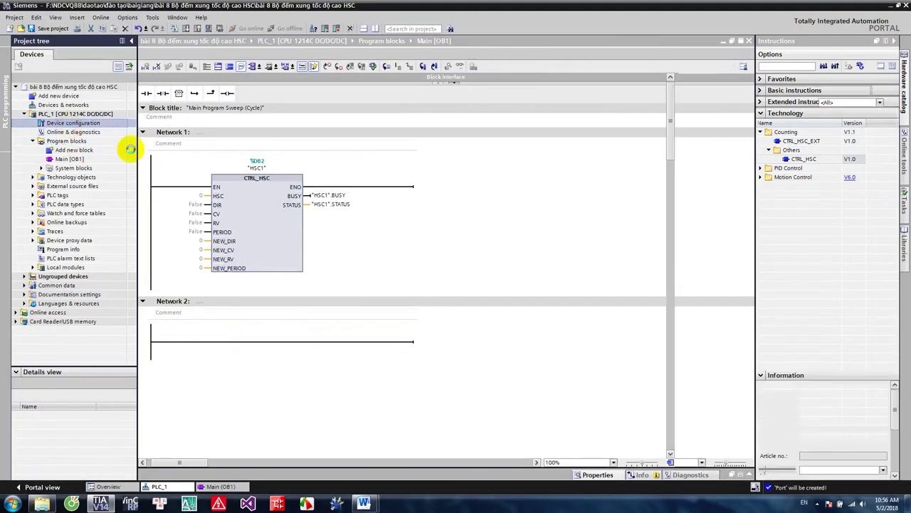
right_click(296, 173)
click(295, 355)
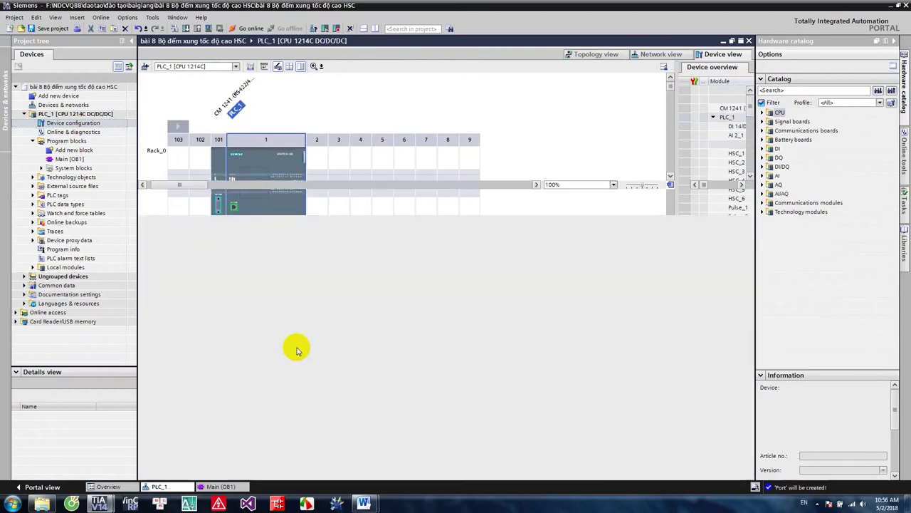
drag(240, 351, 238, 320)
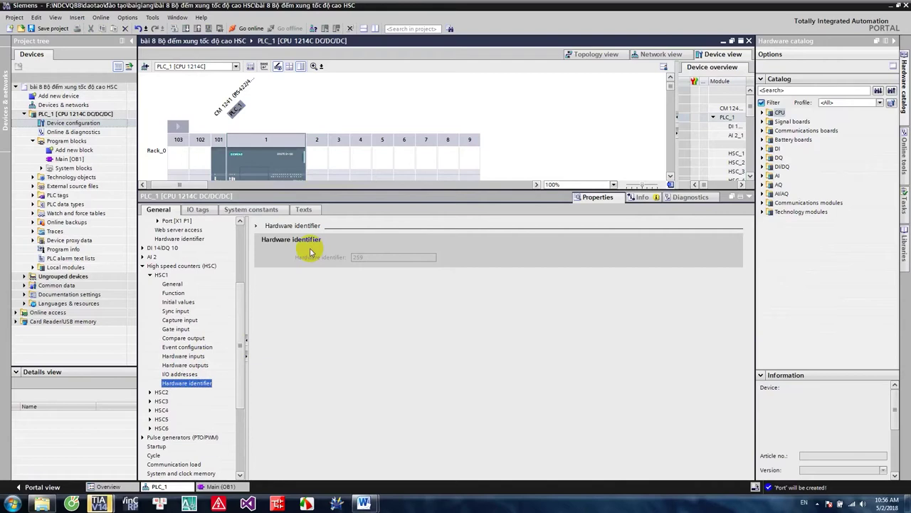
In Main [OB1], enter 259 at the HSC input of CTRL_HSC and replace it with the constant "Local~HSC_1"
double_click(69, 159)
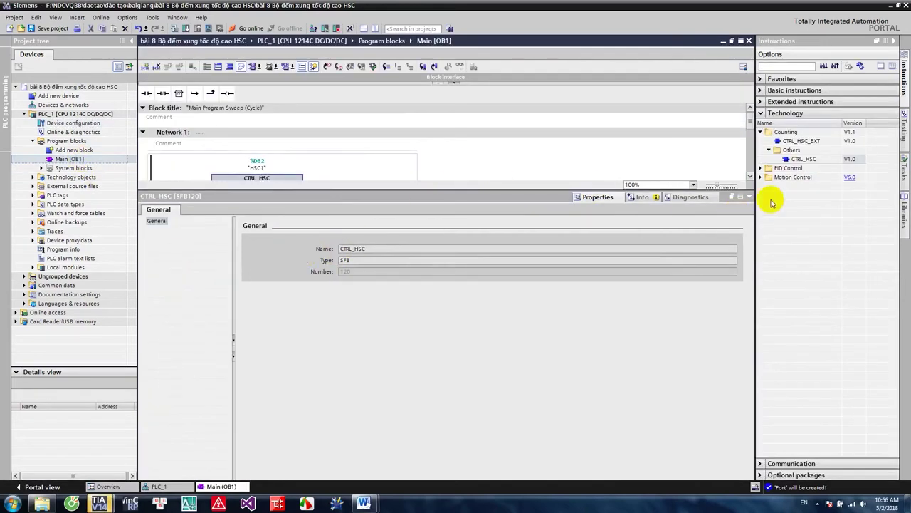
drag(570, 189, 521, 334)
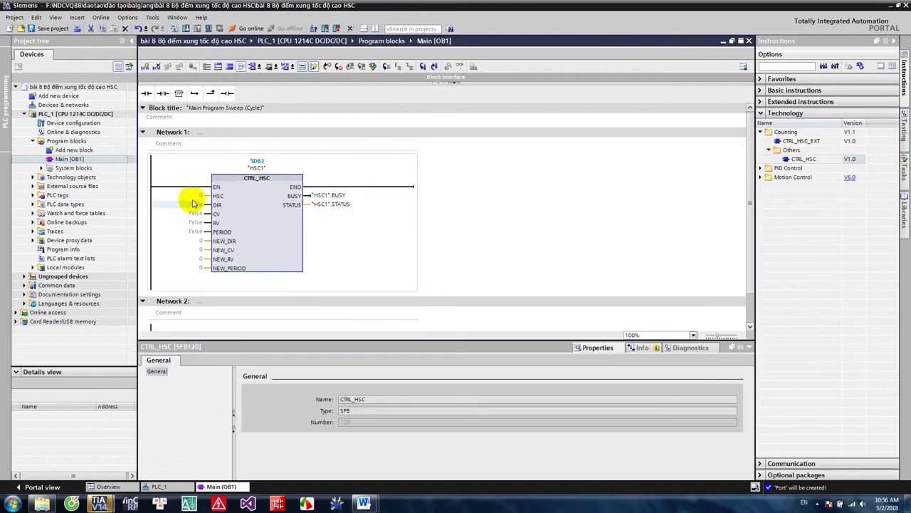
click(192, 196)
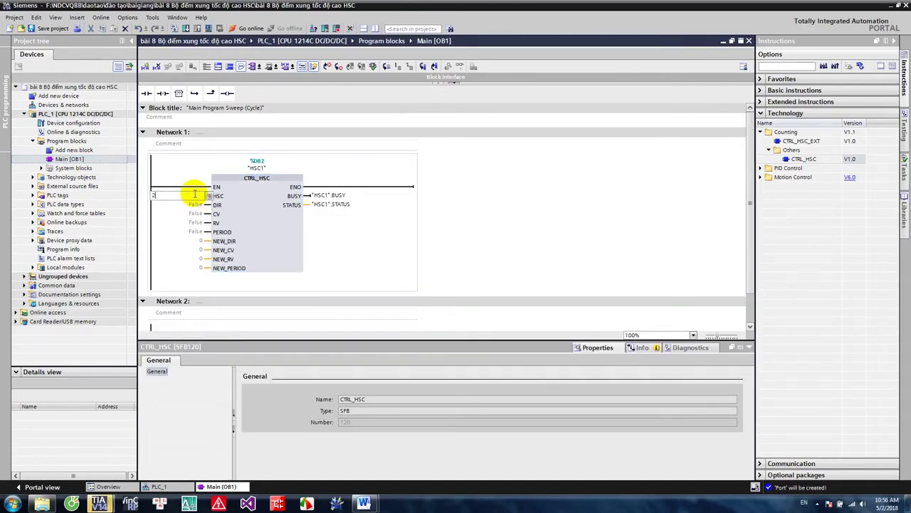
text(259)
key(Return)
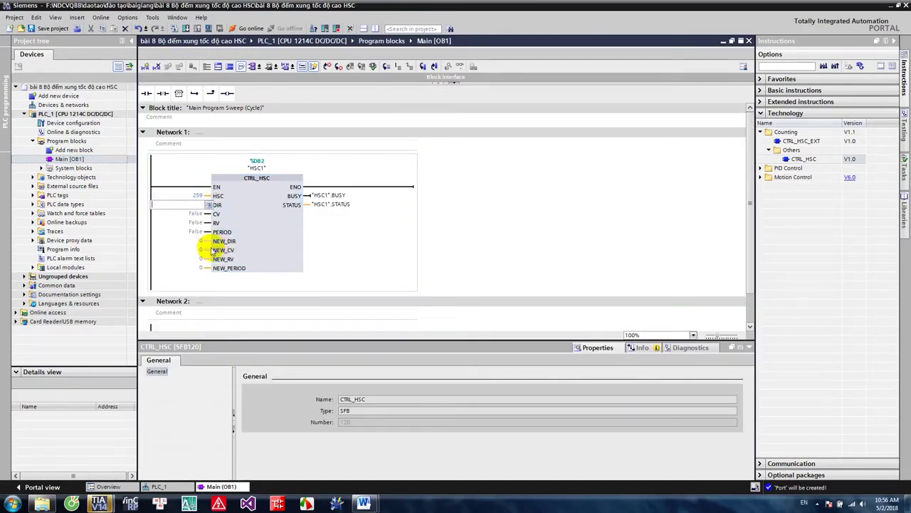
double_click(201, 195)
click(209, 195)
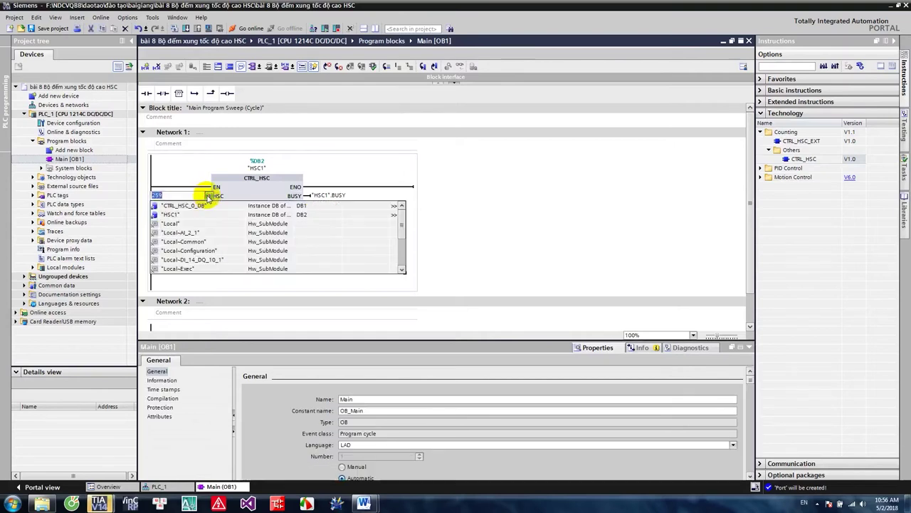
scroll(229, 255, down, 1)
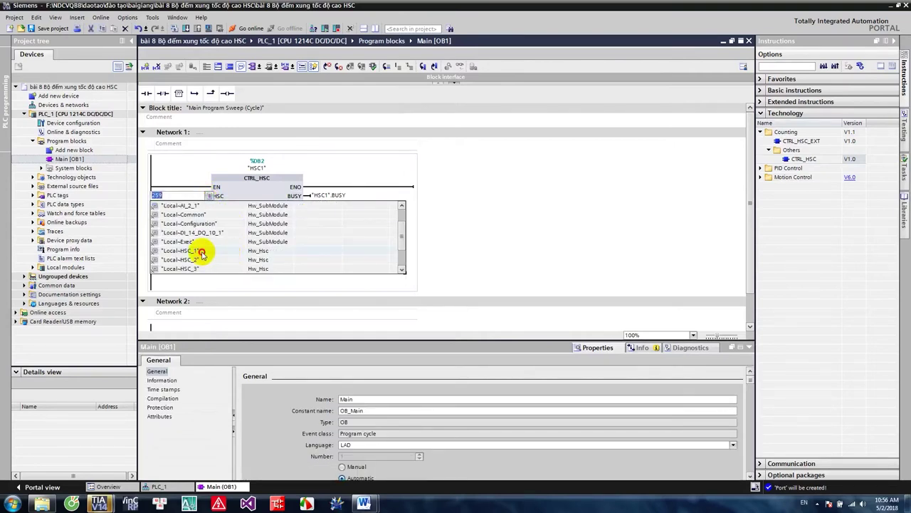
click(202, 252)
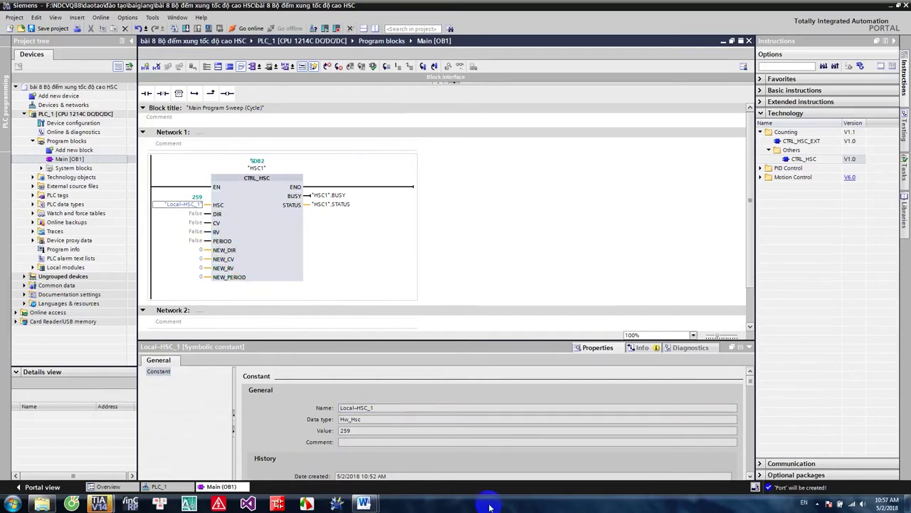
Switch to the Word document Document2 and read the descriptions of the DIR and CV parameters
mouse_move(364, 503)
click(327, 461)
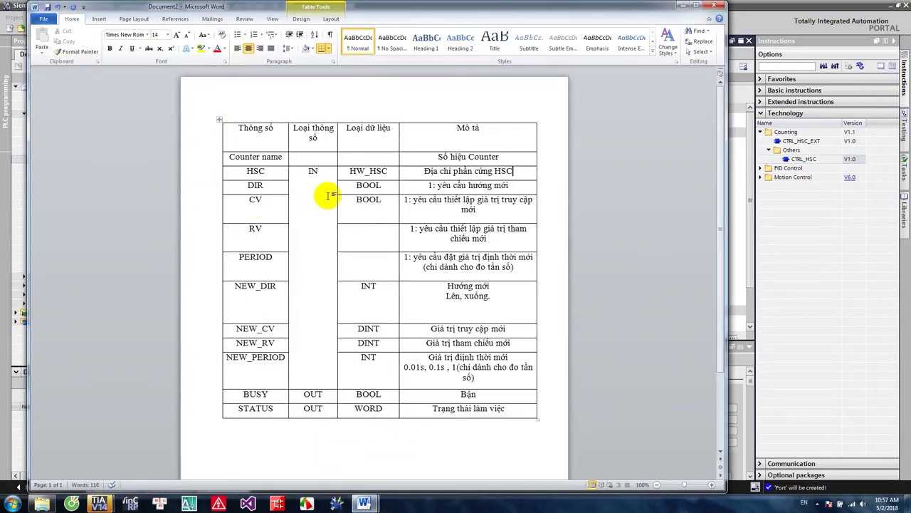
drag(419, 183, 314, 215)
click(444, 202)
triple_click(417, 203)
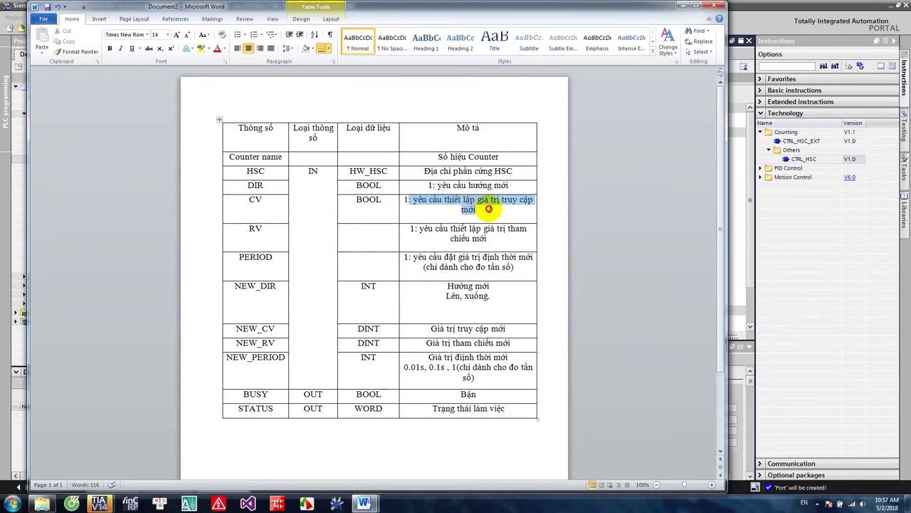
key(Right)
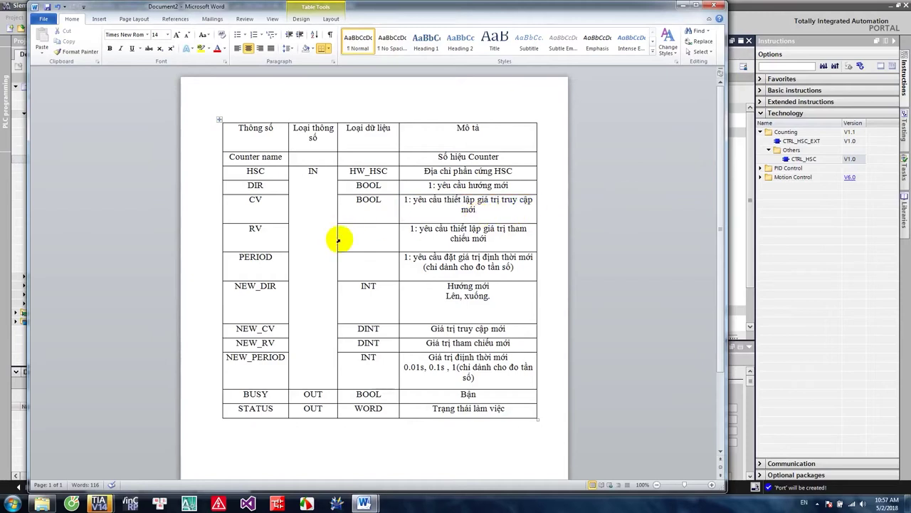
Read the descriptions of the RV and PERIOD parameters in the Word table
drag(408, 229, 487, 235)
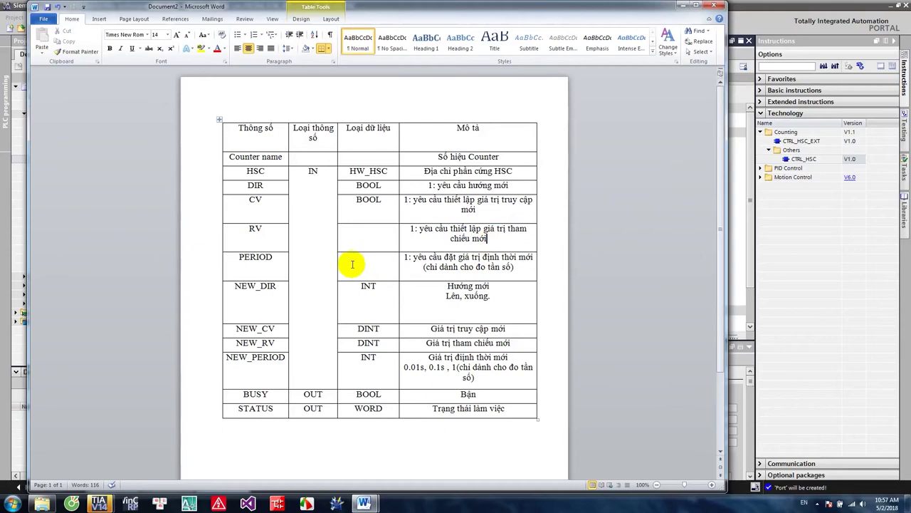
drag(404, 258, 427, 258)
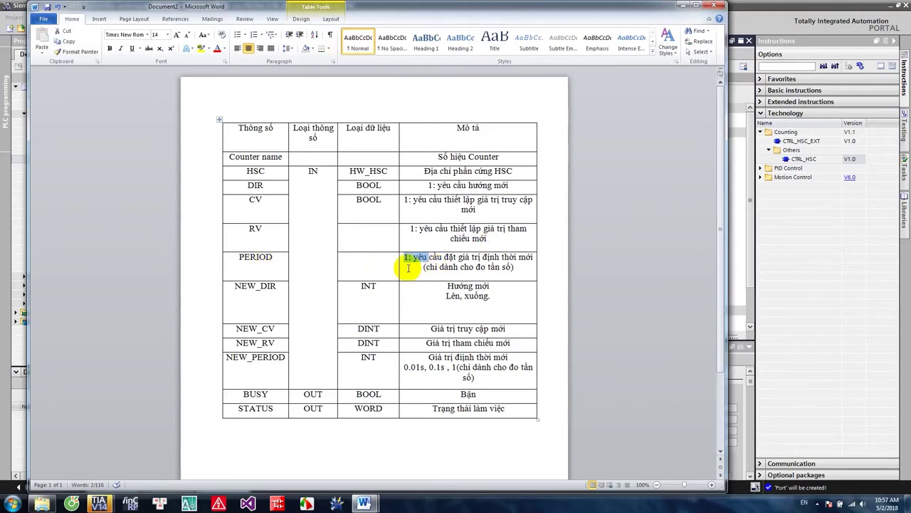
click(413, 267)
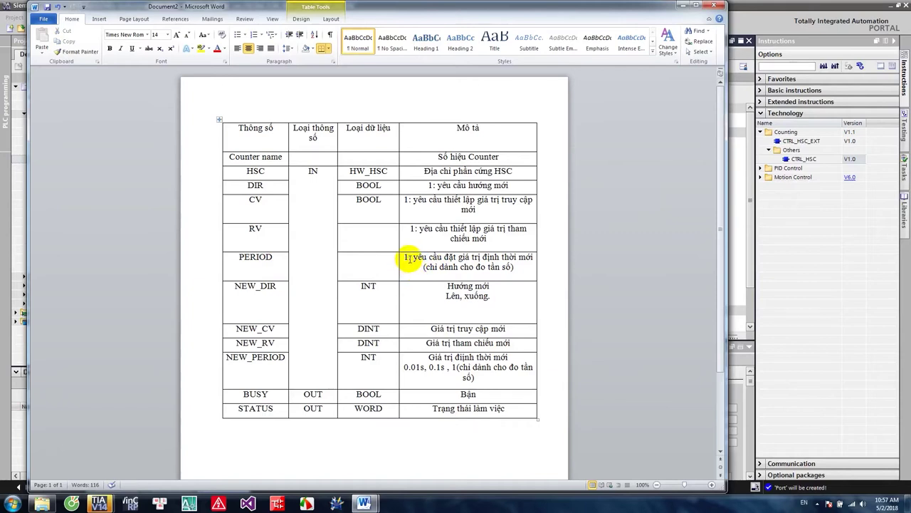
click(402, 258)
click(523, 274)
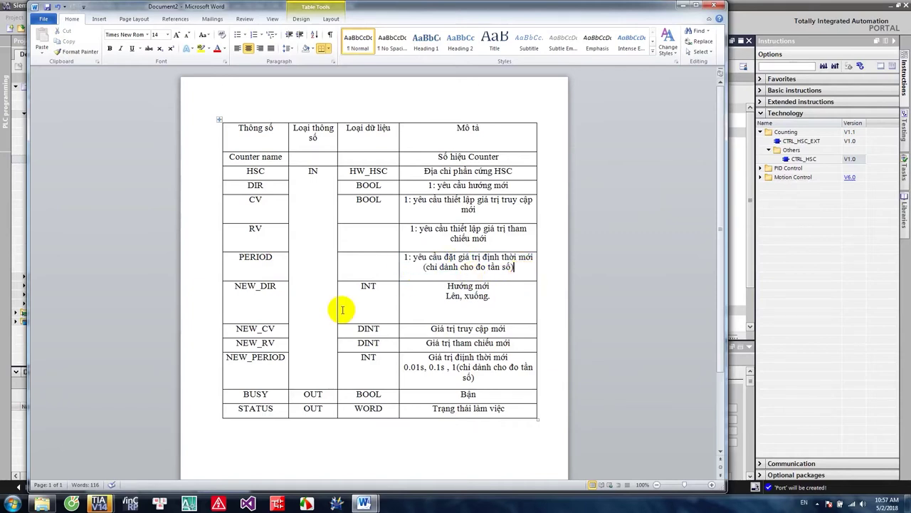
Read the NEW_DIR and NEW_CV descriptions in the Word table and switch to the CTRL_HSC block in TIA Portal
drag(238, 285, 259, 290)
click(268, 286)
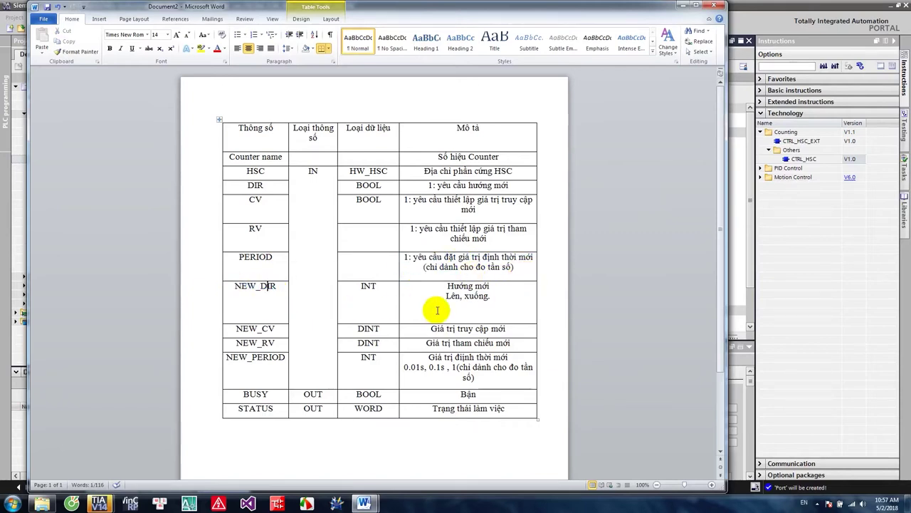
drag(433, 289, 505, 291)
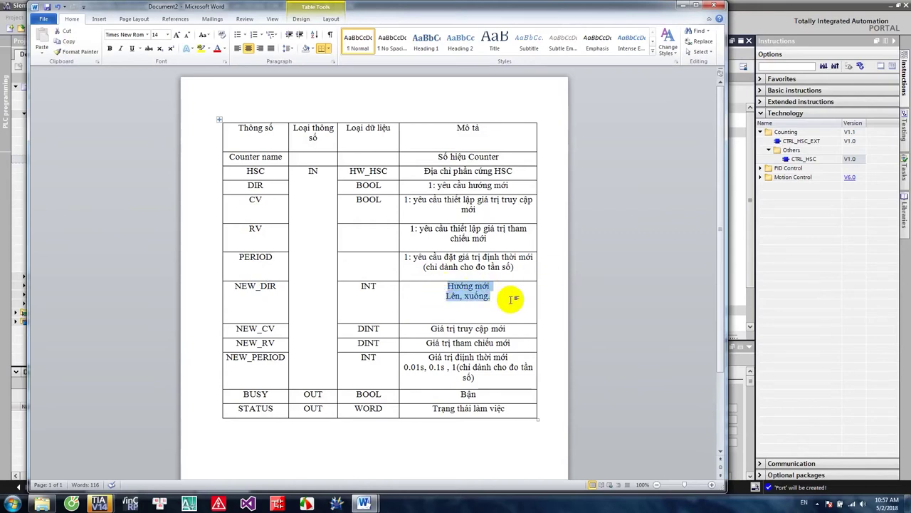
click(515, 295)
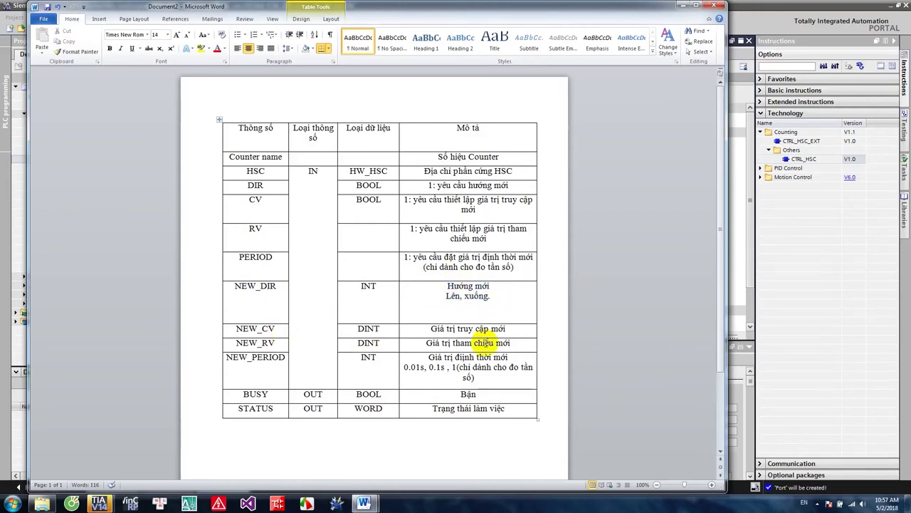
drag(432, 329, 514, 331)
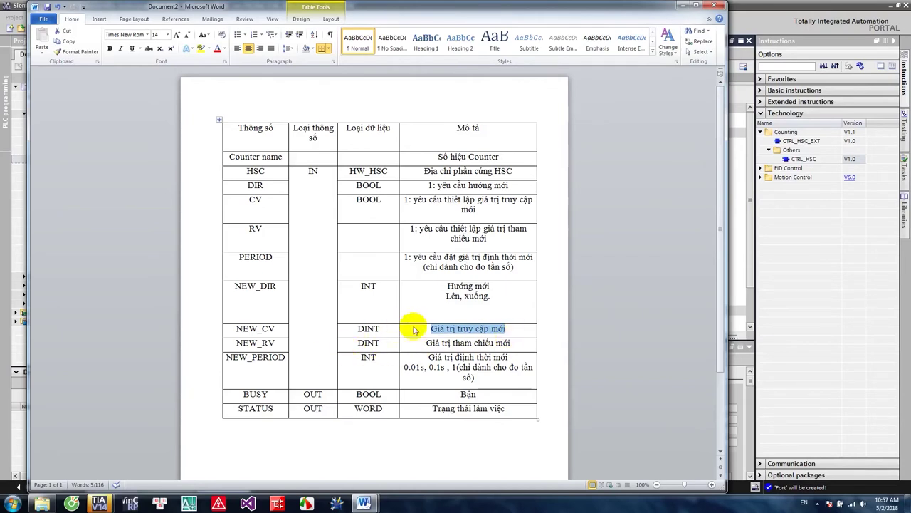
mouse_move(101, 503)
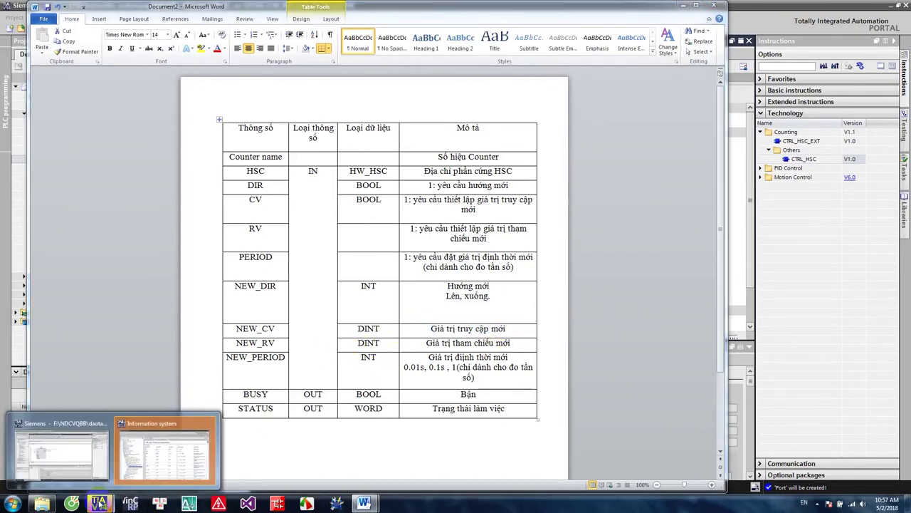
click(73, 453)
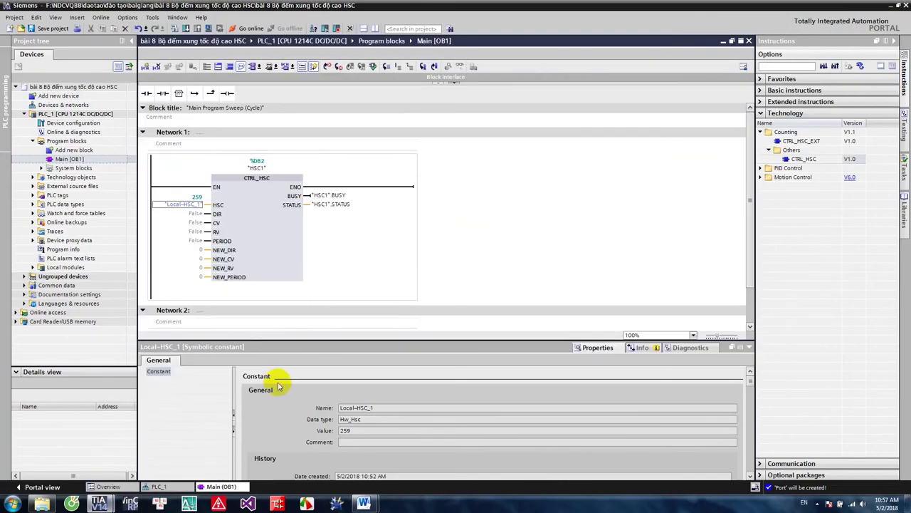
Switch back to Document2 in Word and read the rows for NEW_RV, NEW_PERIOD, BUSY and STATUS
mouse_move(365, 503)
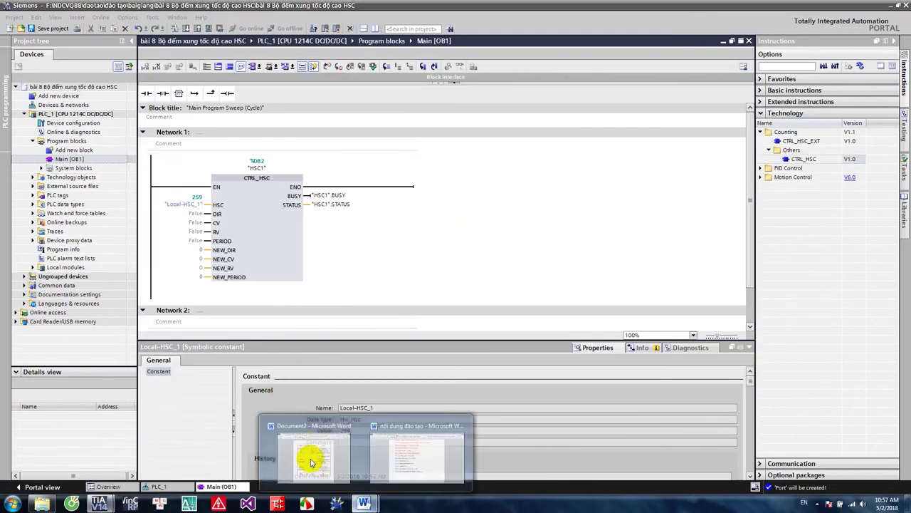
click(311, 455)
scroll(285, 331, down, 1)
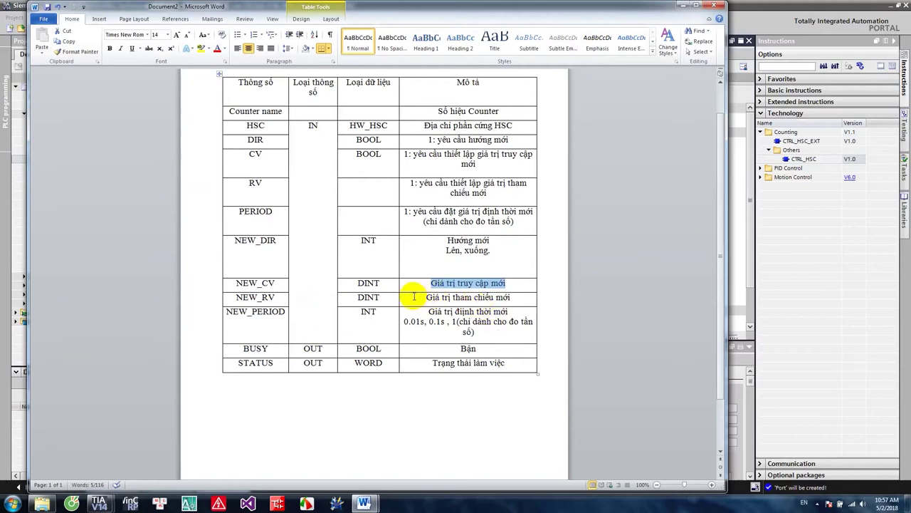
drag(425, 297, 433, 297)
click(273, 326)
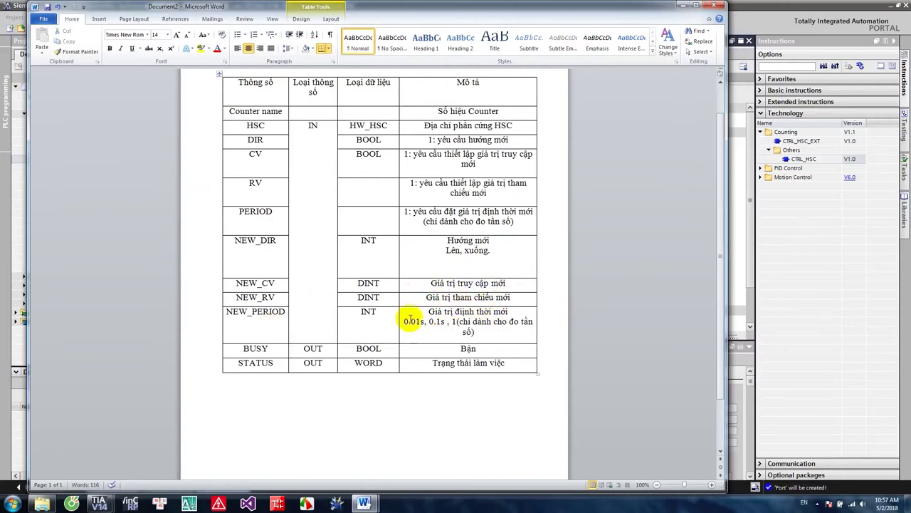
drag(278, 349, 230, 349)
click(257, 350)
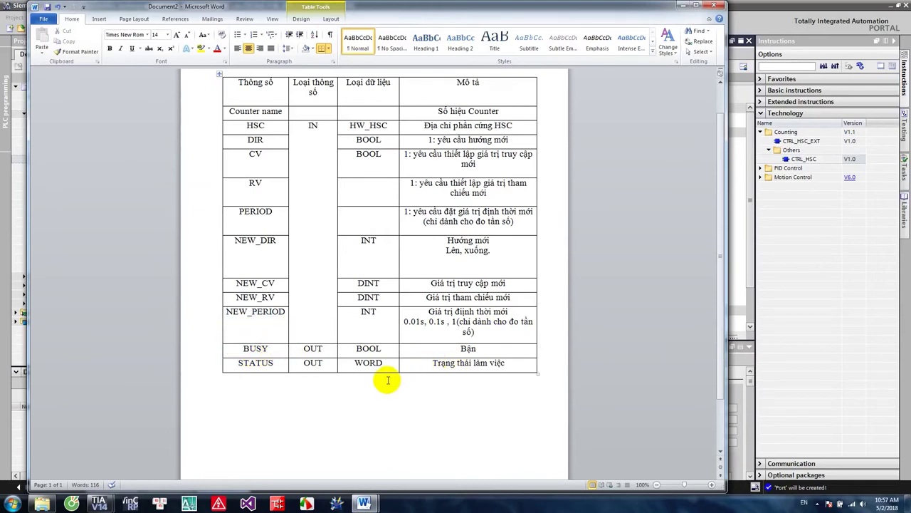
drag(276, 367, 240, 366)
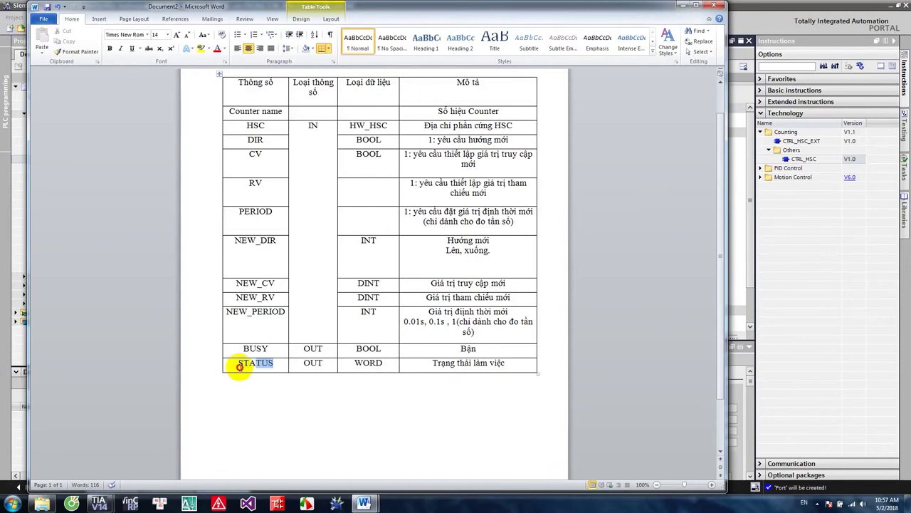
click(545, 406)
drag(525, 366, 433, 363)
click(515, 393)
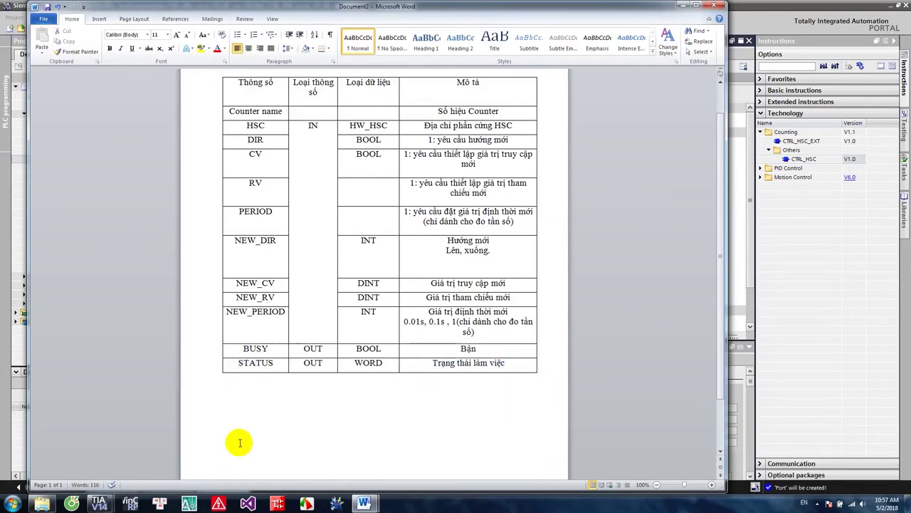
Examine the STATUS error code table in the Information system's CTRL_HSC help and return to Main [OB1] in TIA Portal
mouse_move(98, 504)
click(156, 451)
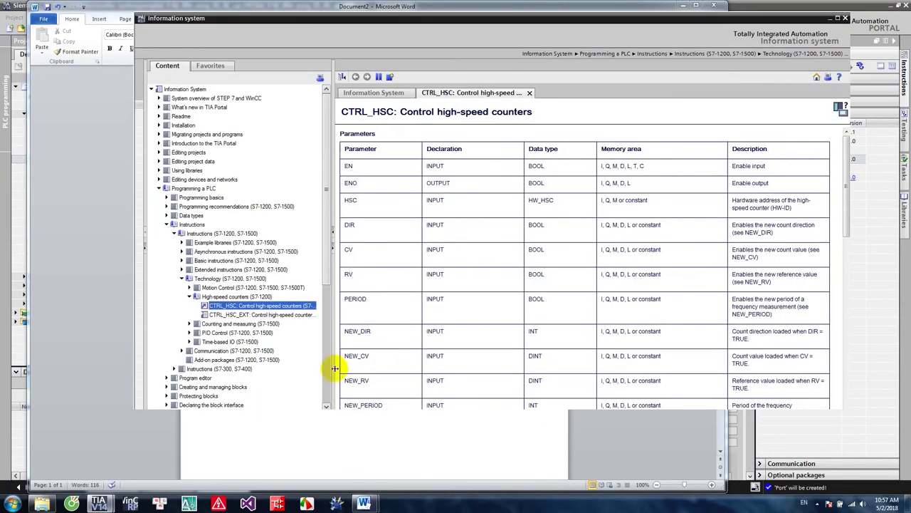
scroll(518, 305, down, 10)
scroll(518, 305, down, 3)
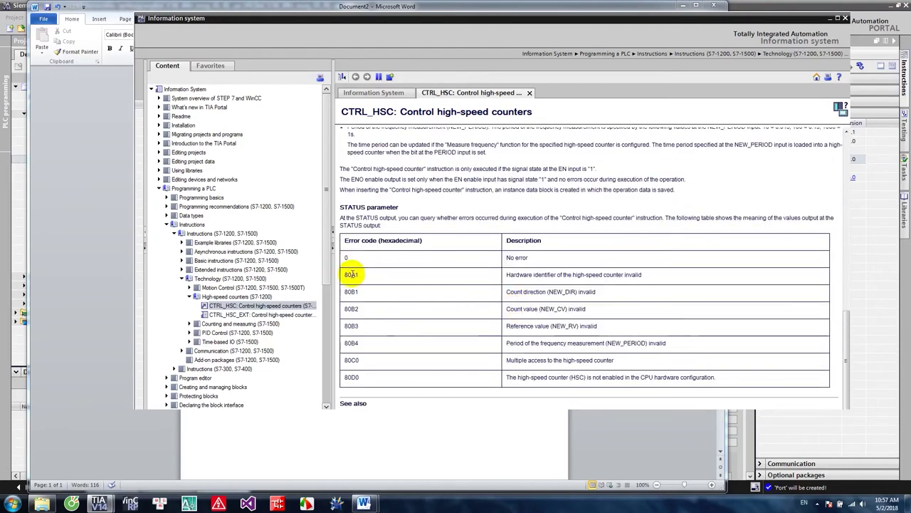
drag(341, 240, 677, 377)
click(634, 349)
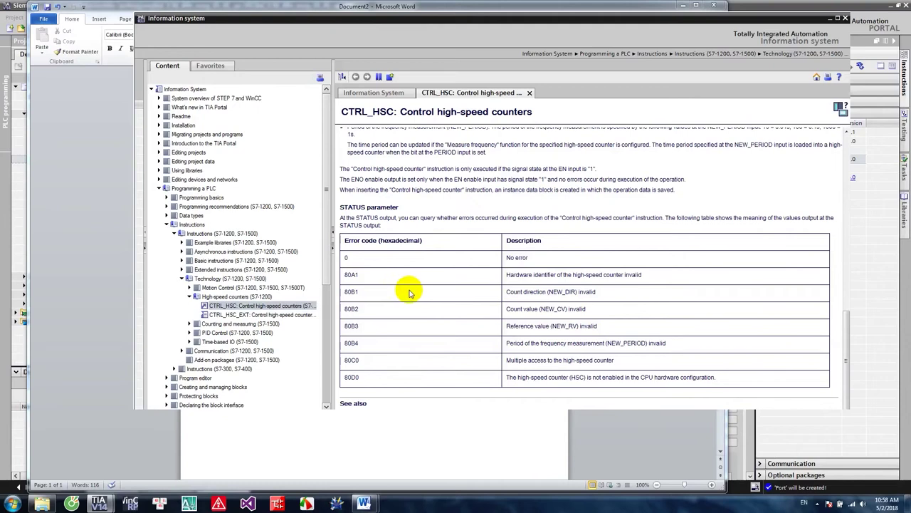
click(61, 230)
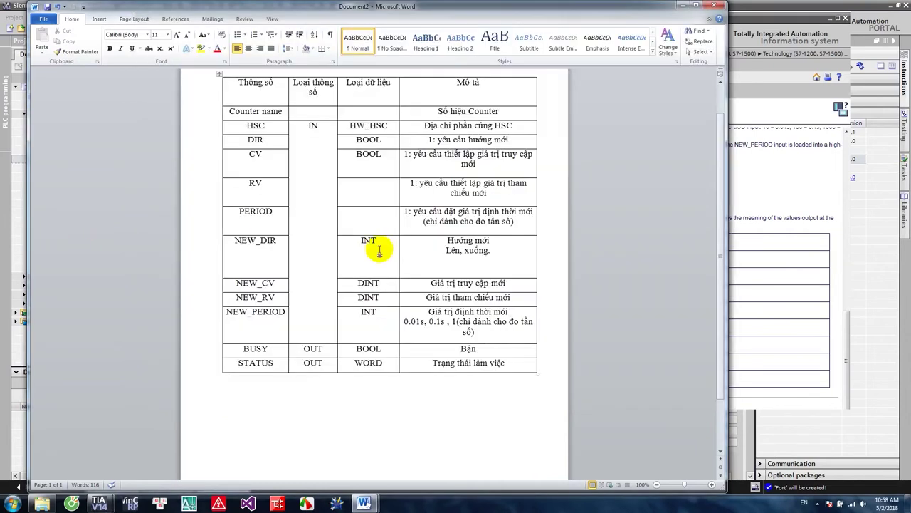
click(99, 503)
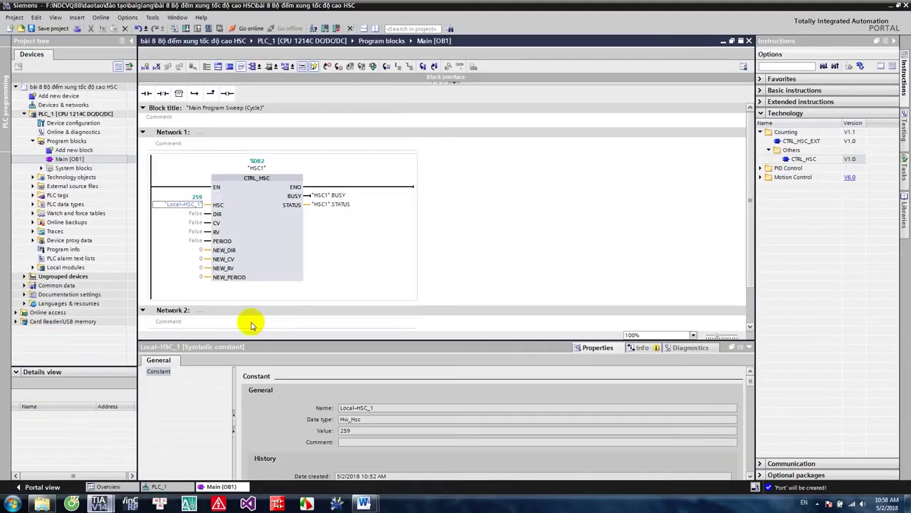
Collapse the properties area and insert a normally open contact with address M0.0 at the DIR input of CTRL_HSC
click(741, 347)
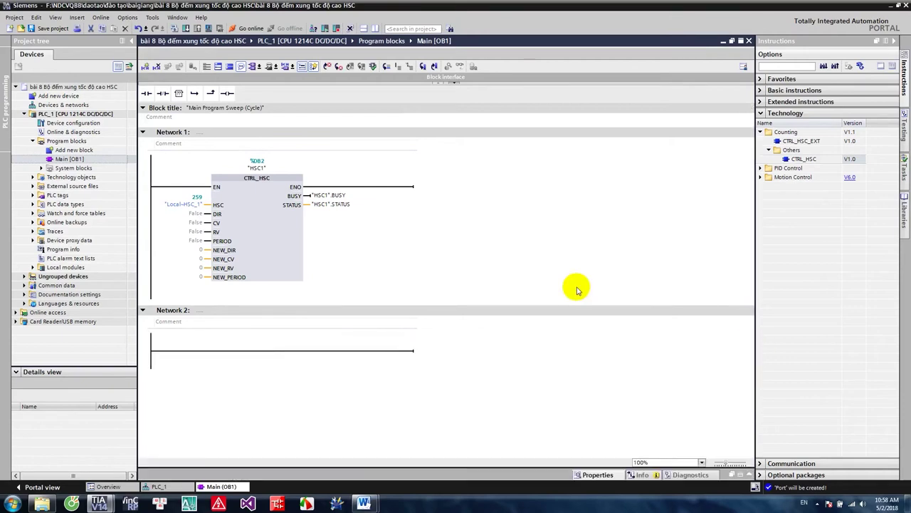
click(259, 223)
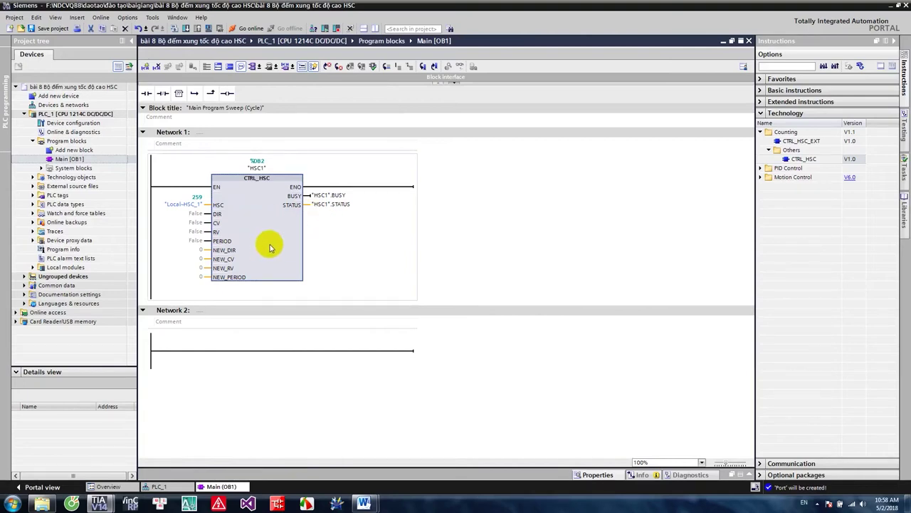
click(185, 212)
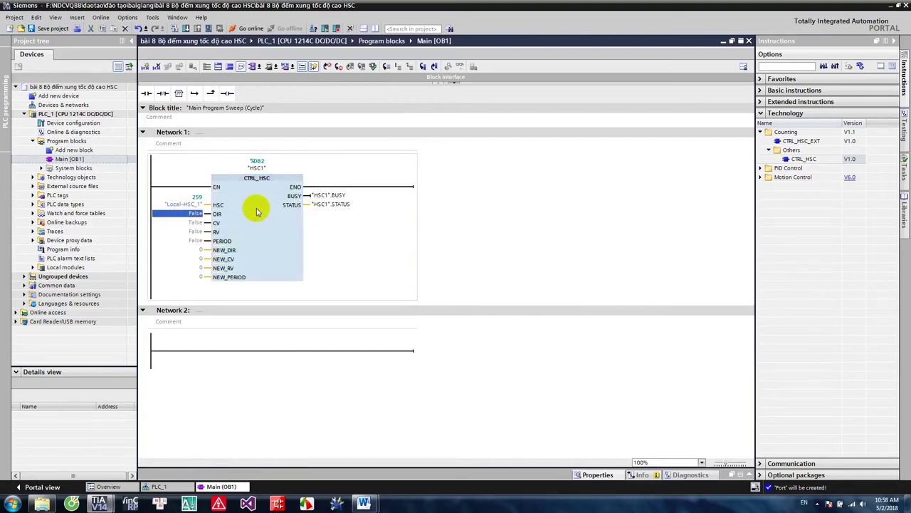
click(147, 93)
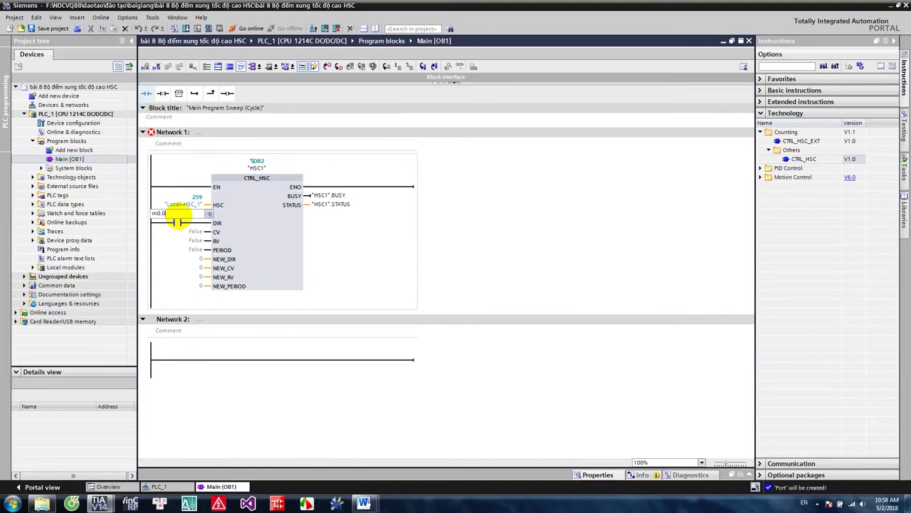
text(m0.0)
key(Return)
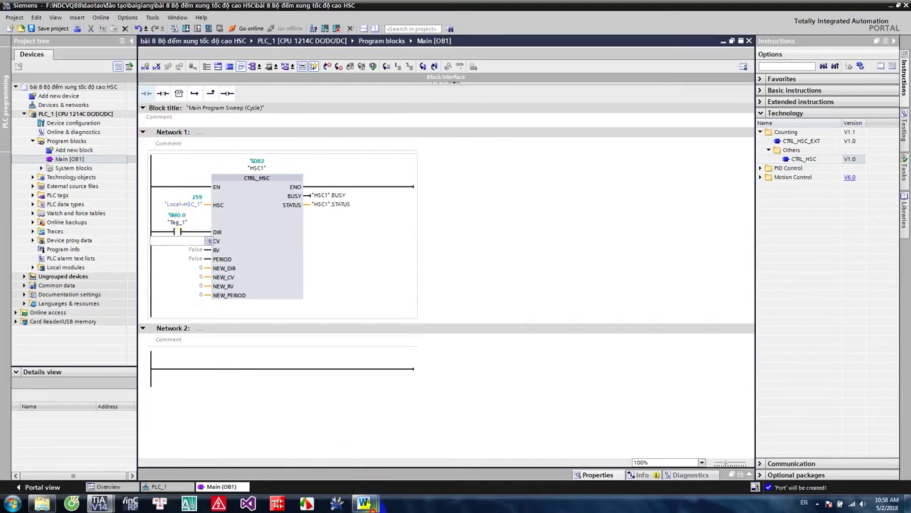
Switch to Document2 in Word and fill in BOOL as the data type of the RV and PERIOD parameters
click(356, 433)
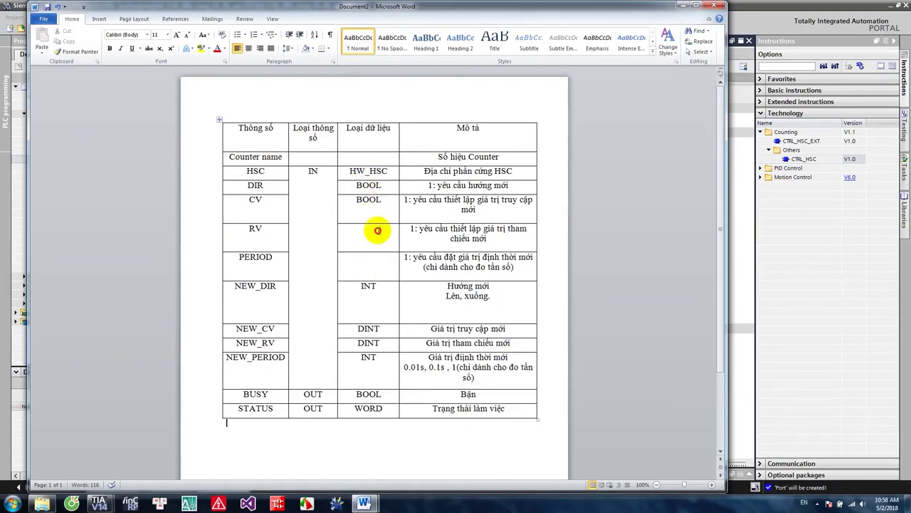
click(378, 231)
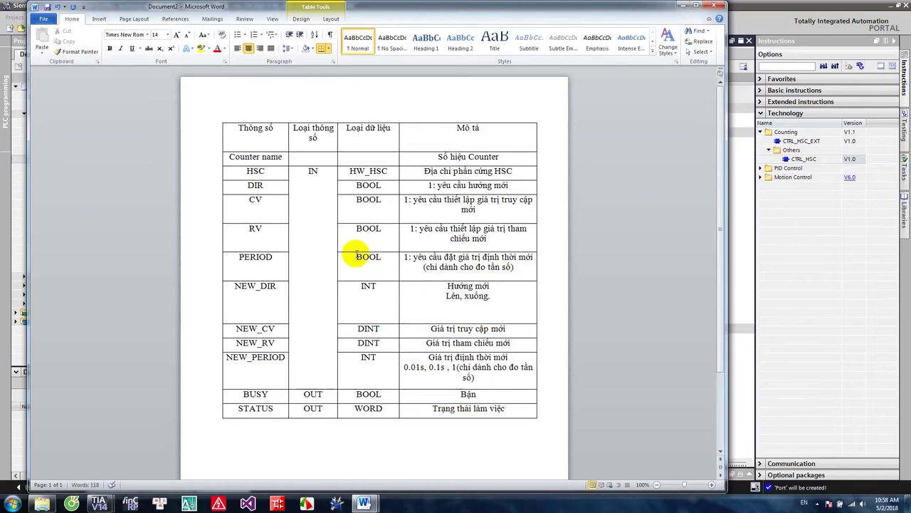
click(269, 240)
click(264, 200)
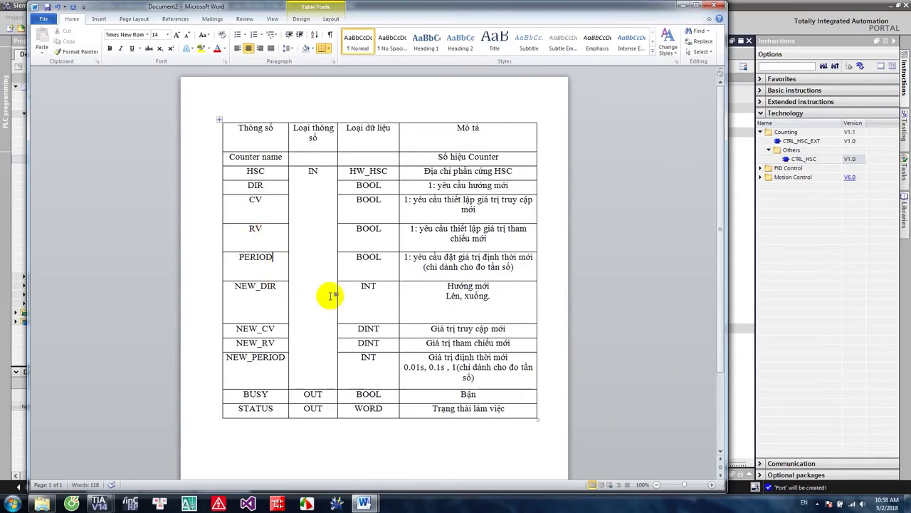
Return to Main [OB1] in TIA Portal and insert a normally open contact with address M0.1 at the CV input of CTRL_HSC
mouse_move(99, 504)
click(89, 483)
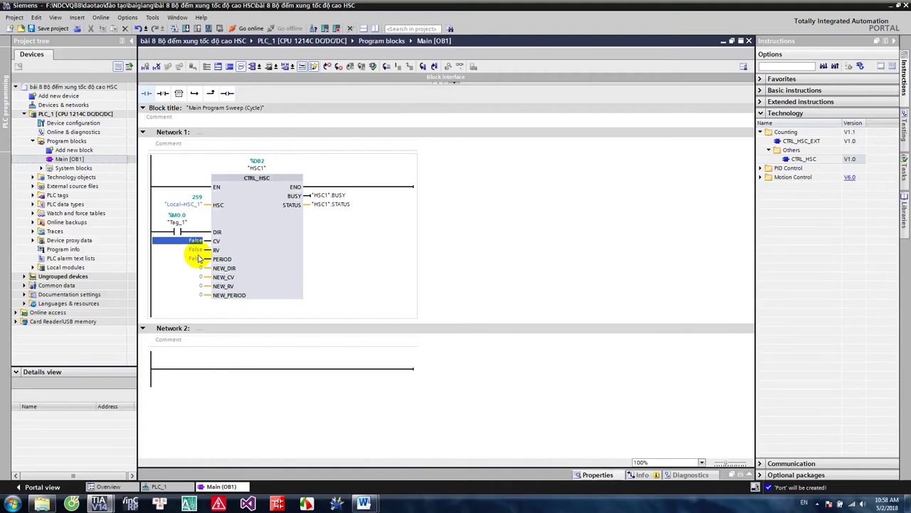
drag(198, 257, 199, 258)
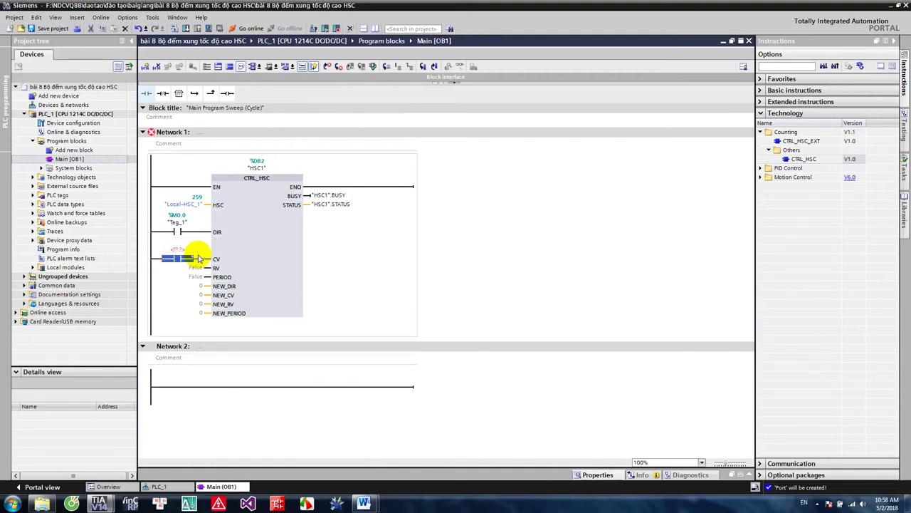
text(m0.1)
key(Return)
Insert a normally open contact with address M0.2 at the RV input of CTRL_HSC
key(shift+F2)
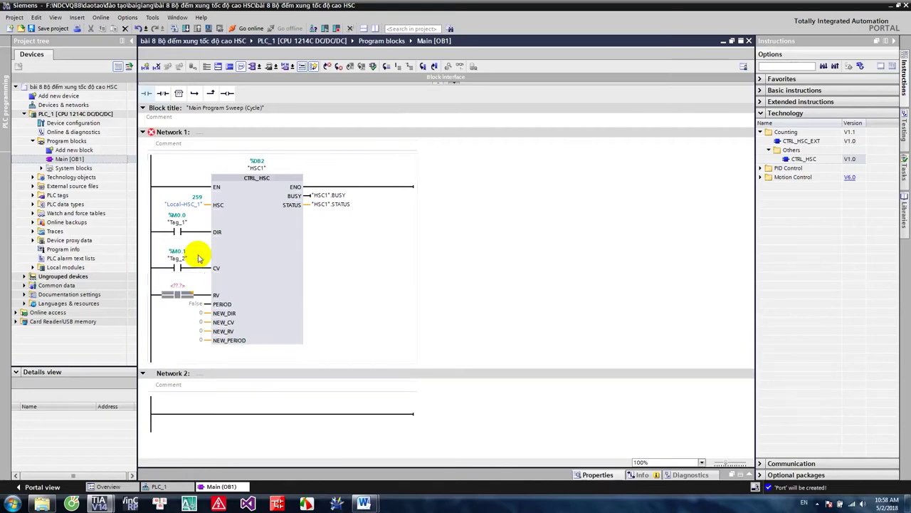
text(m0)
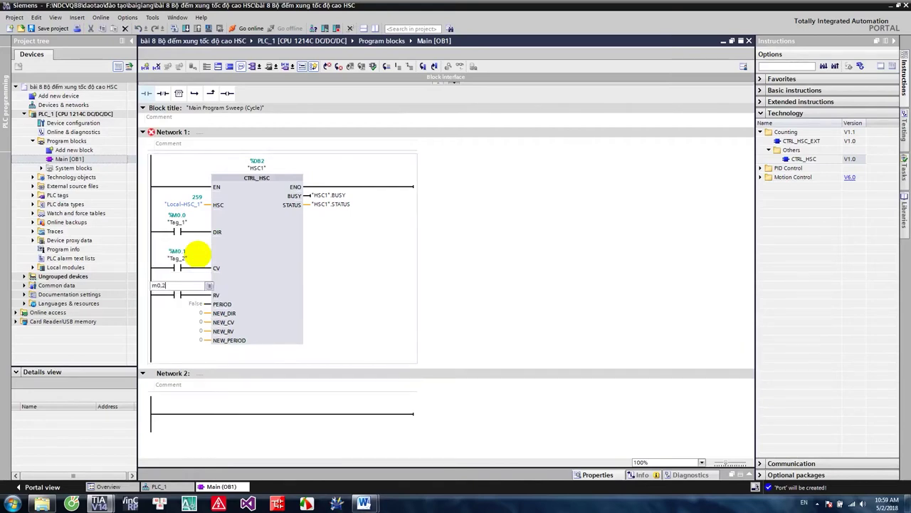
text(.2)
key(Return)
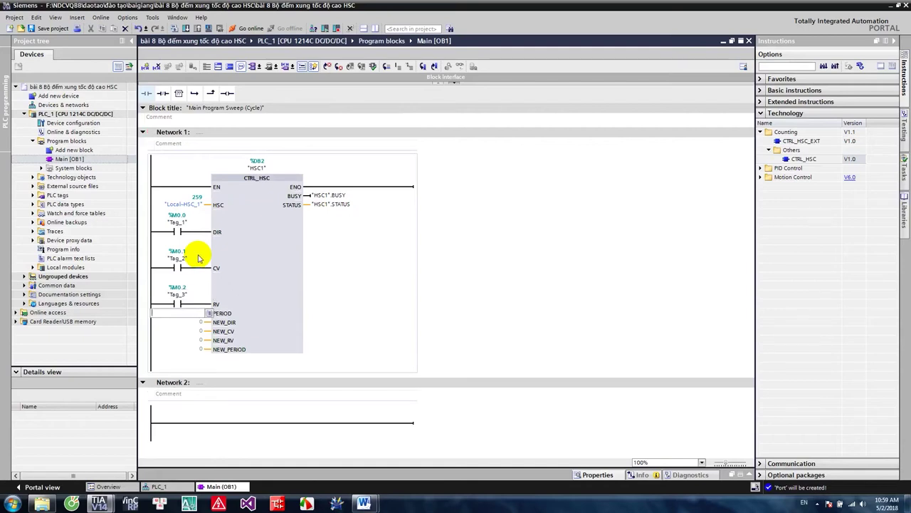
Set the NEW_DIR input of CTRL_HSC to -1 and save the project
click(191, 322)
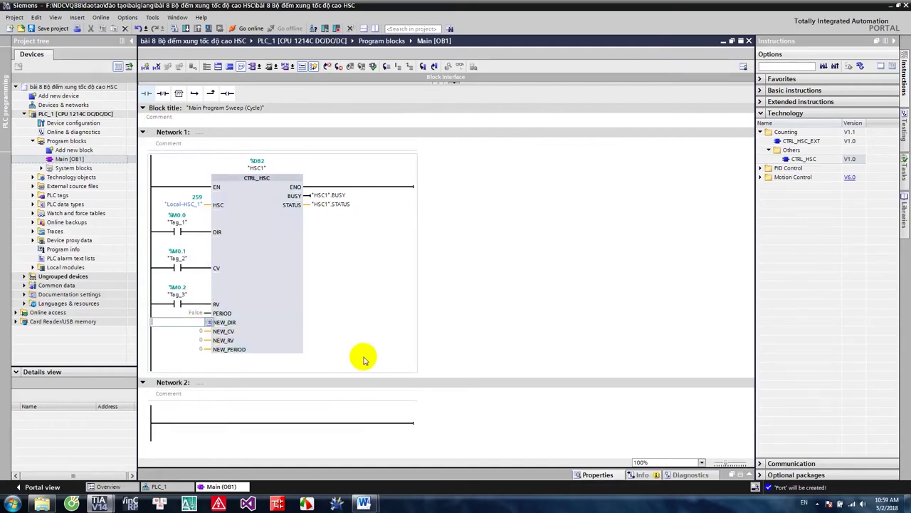
text(-1)
key(Return)
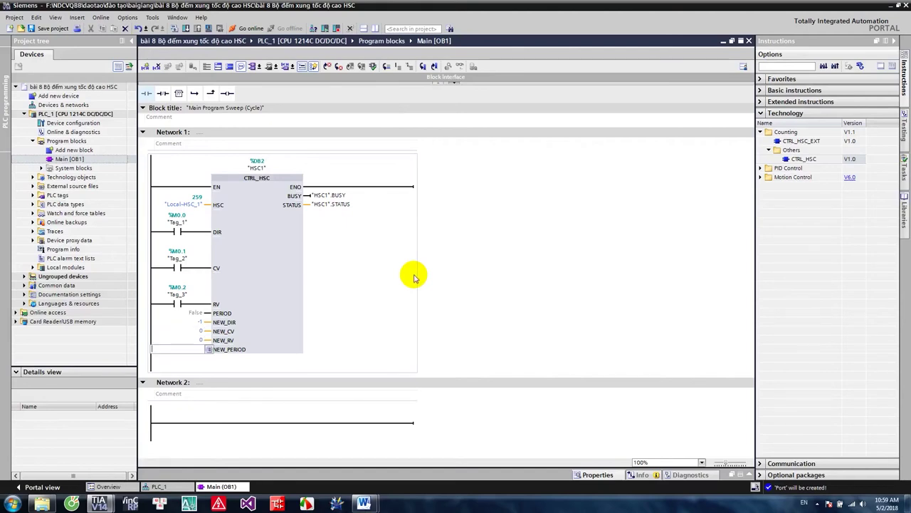
click(547, 298)
click(381, 282)
click(50, 28)
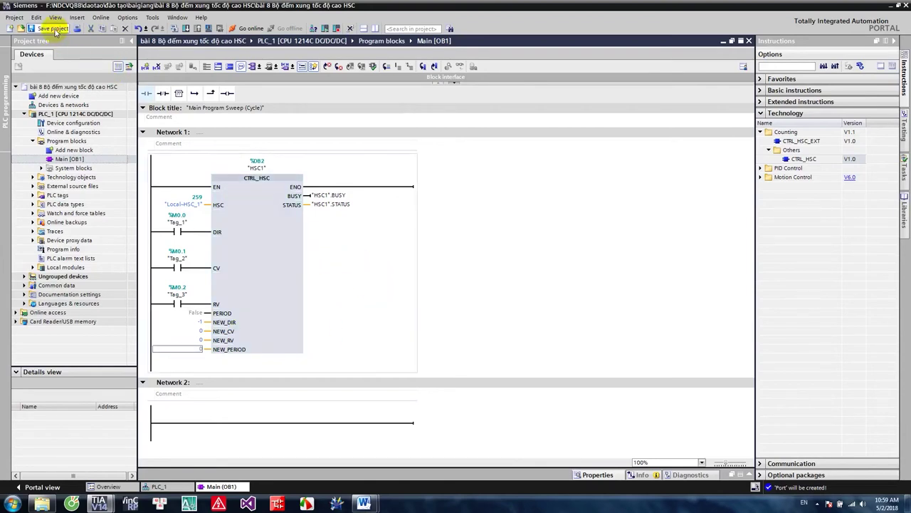
Insert an empty box in Network 2 and make it a MOVE instruction
click(312, 398)
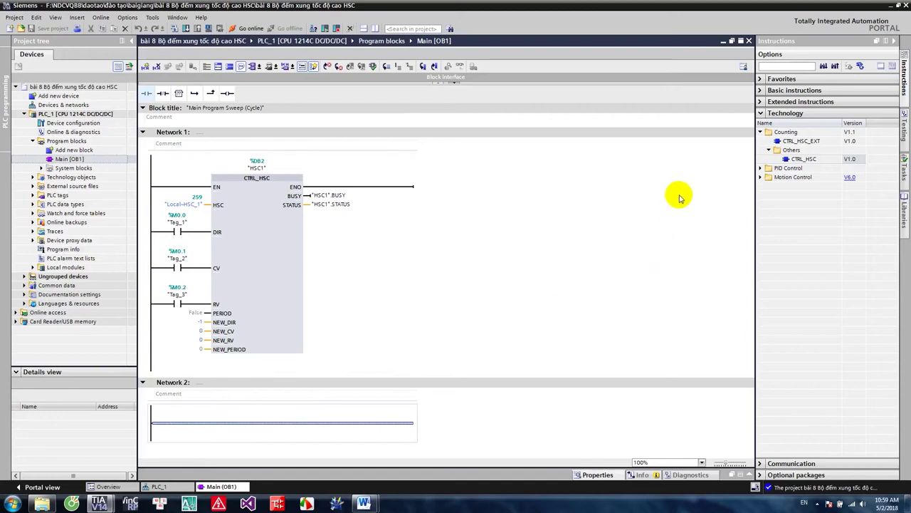
click(762, 114)
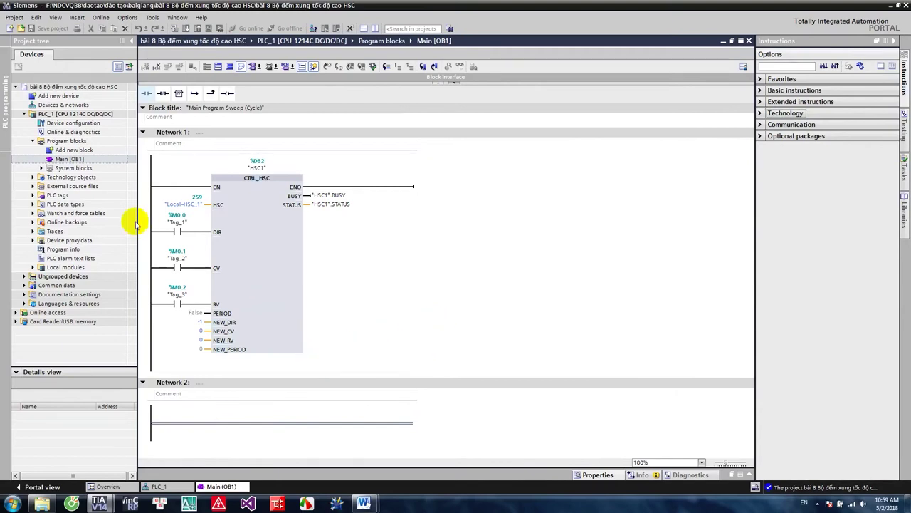
click(178, 92)
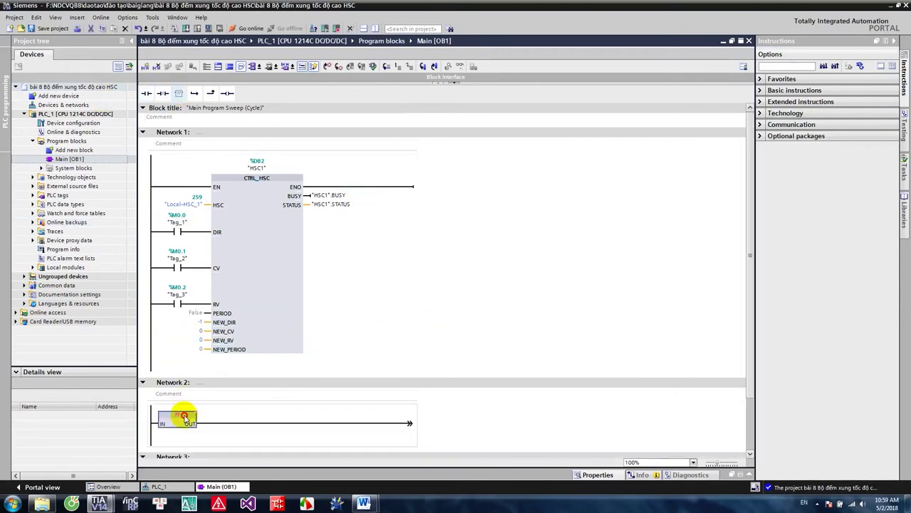
text(move)
key(Return)
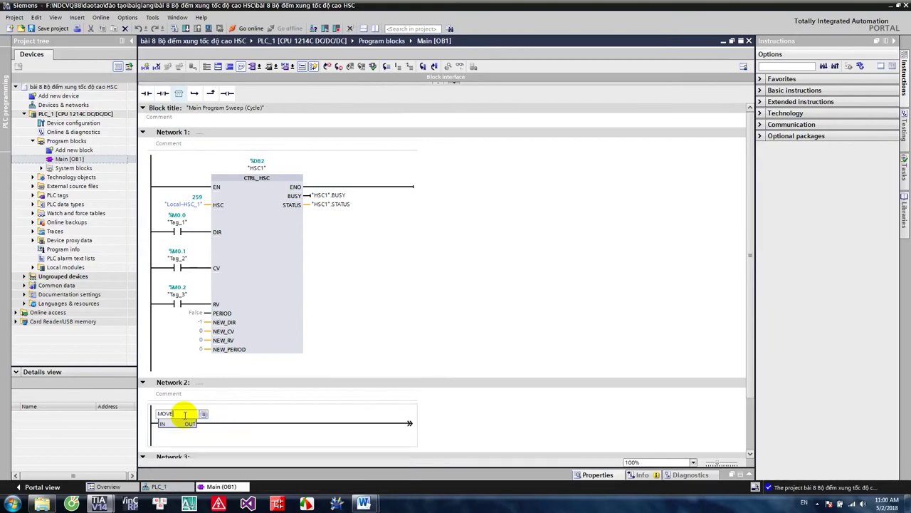
Open the CPU's properties in the device configuration and examine HSC1's hardware inputs, clock generator input choices and hardware outputs
double_click(107, 122)
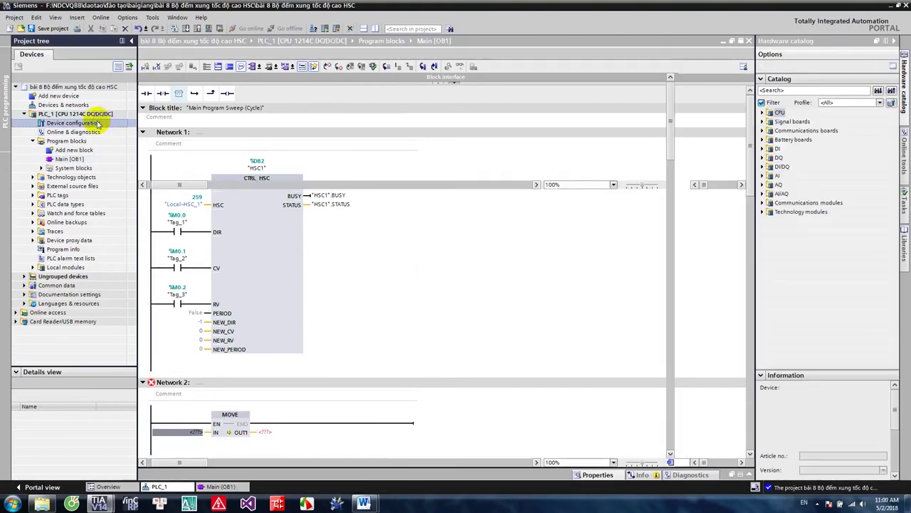
right_click(300, 164)
click(324, 352)
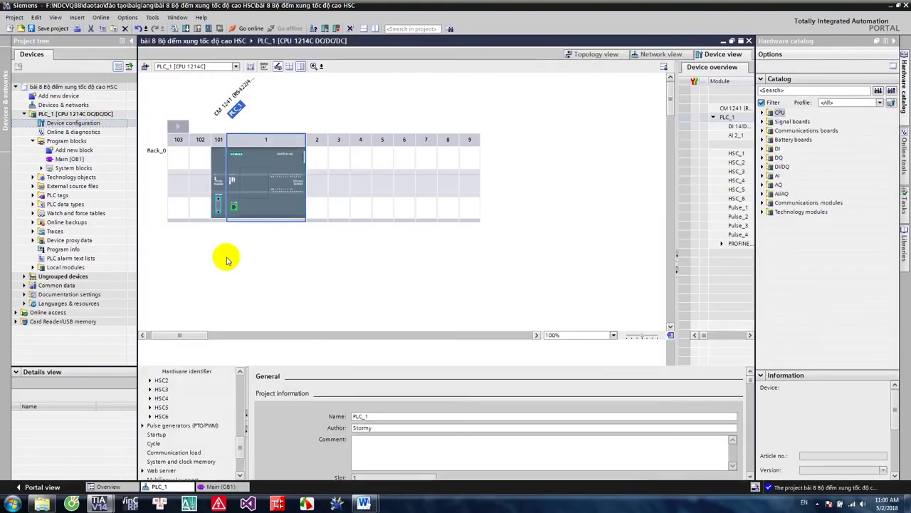
drag(251, 341, 265, 150)
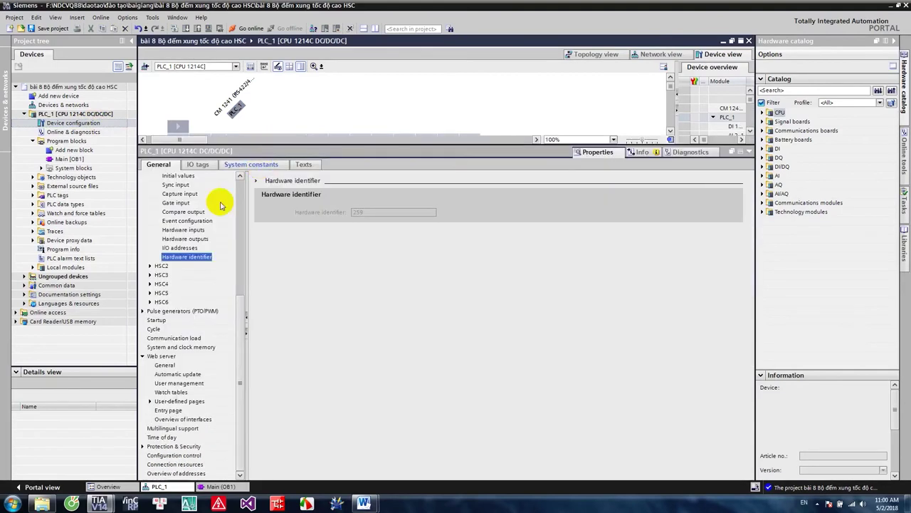
drag(244, 341, 244, 309)
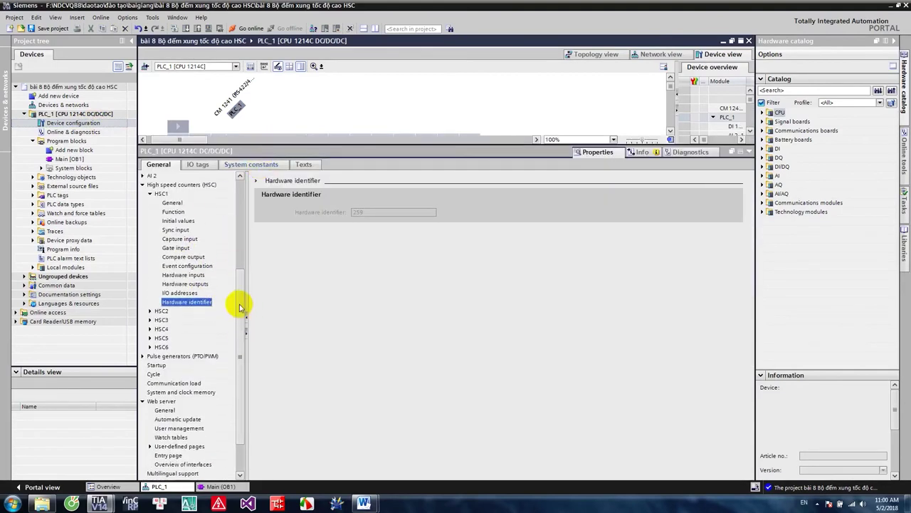
click(182, 274)
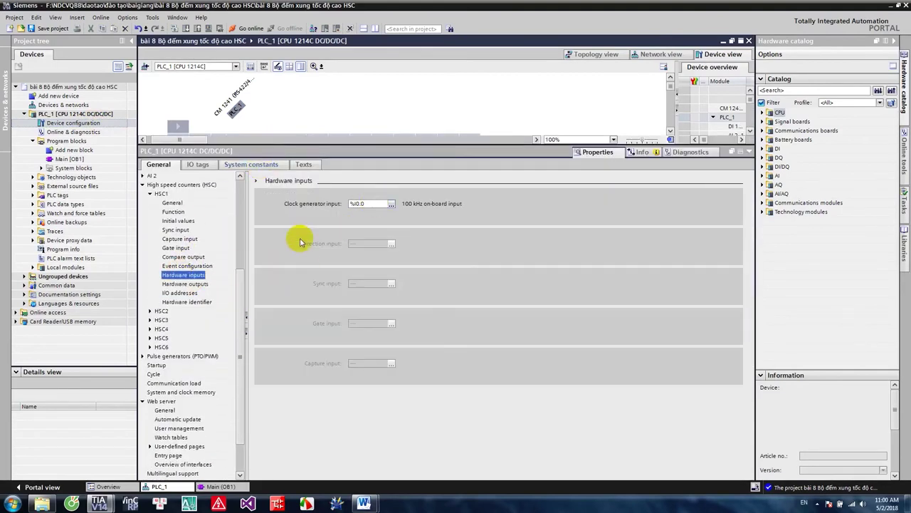
click(391, 204)
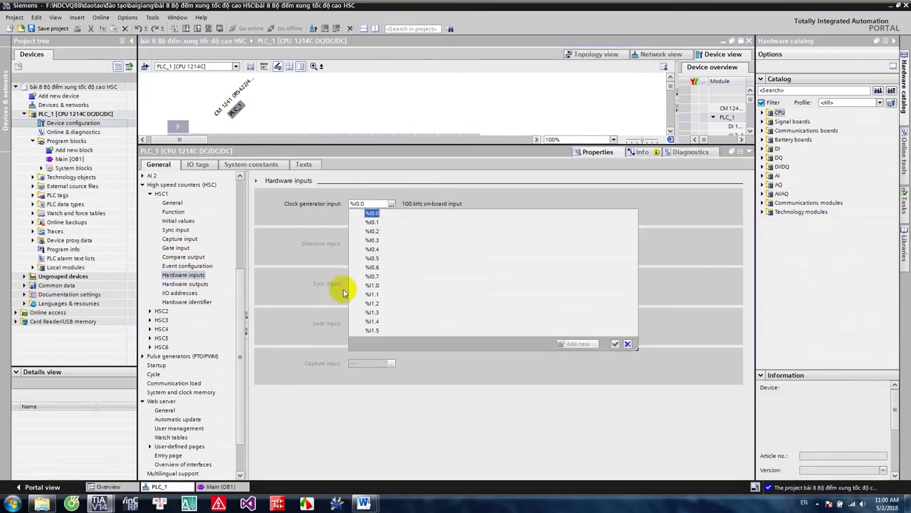
click(302, 226)
click(184, 284)
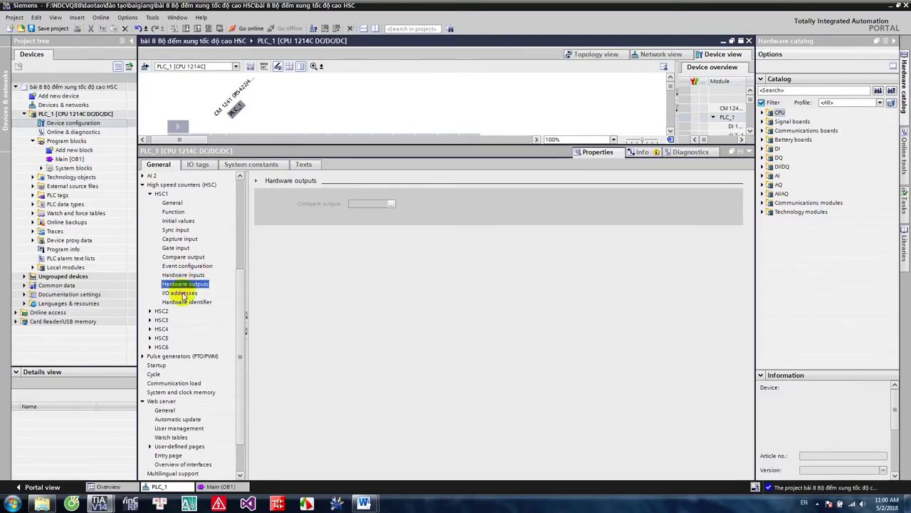
Examine the start and end input addresses of HSC1 in its I/O addresses, and collapse the properties area
click(180, 292)
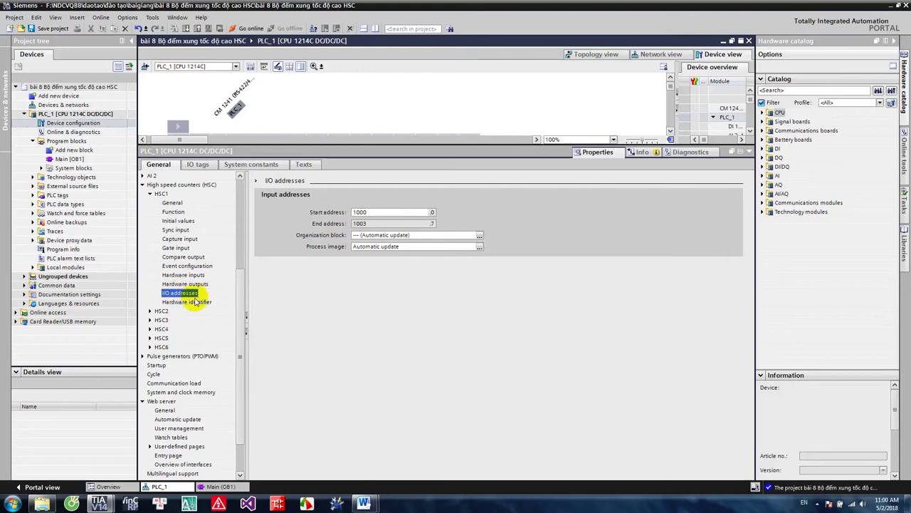
click(383, 214)
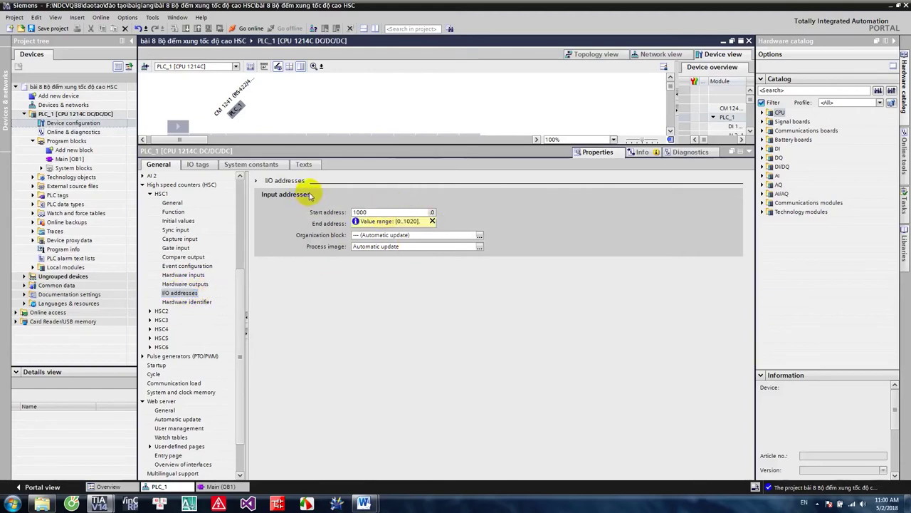
double_click(376, 213)
click(375, 212)
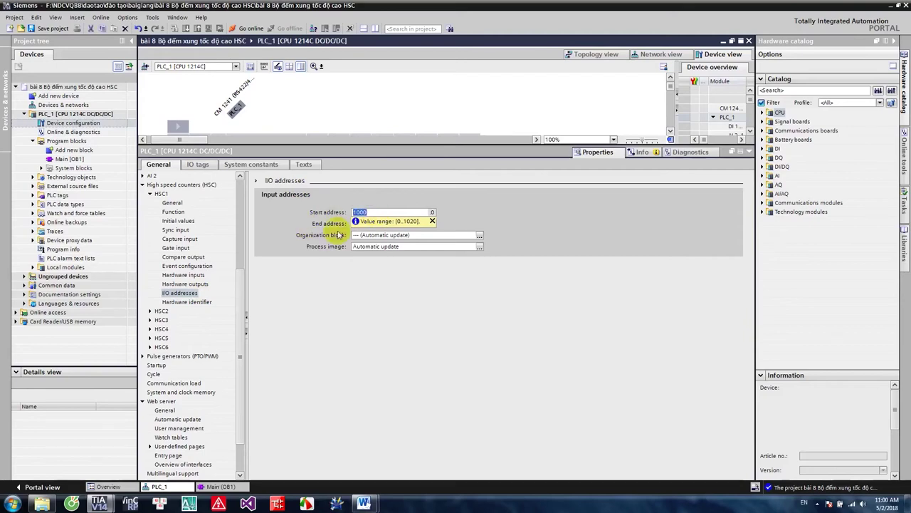
key(ctrl+a)
click(432, 221)
click(376, 225)
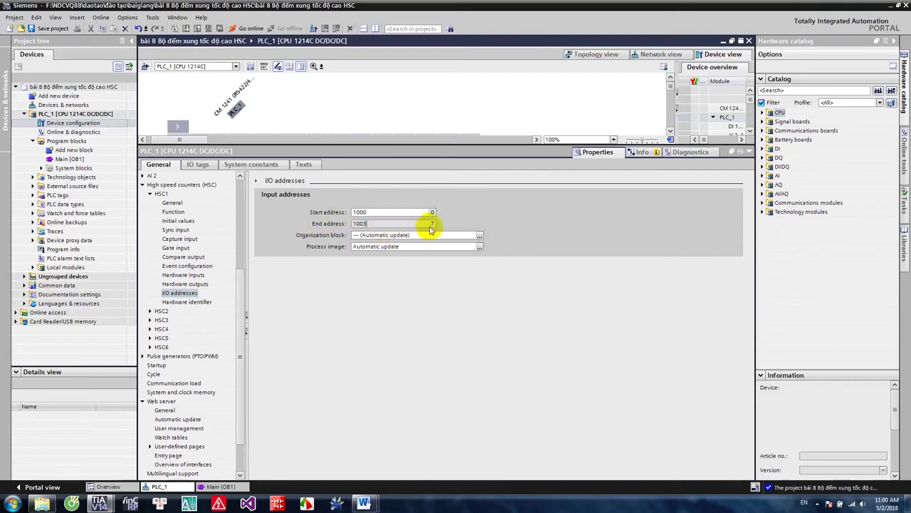
click(752, 153)
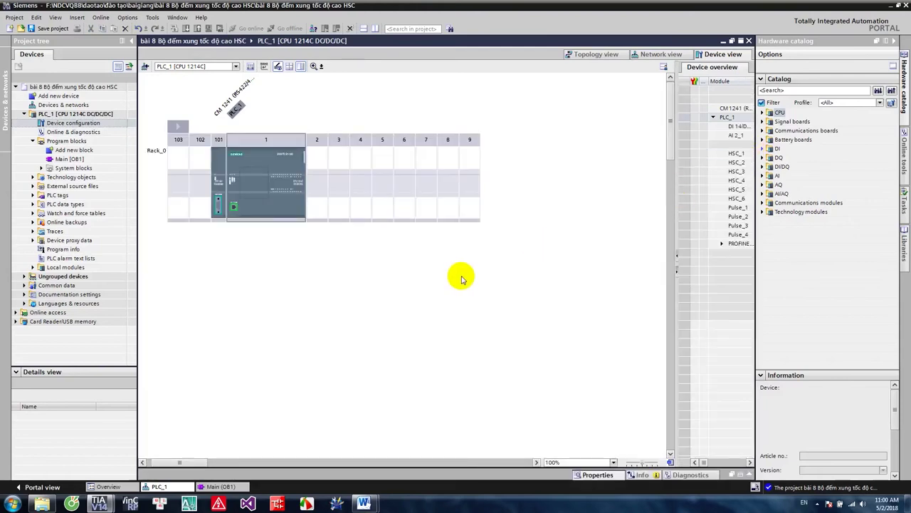
Return to Main [OB1] and assign ID1000 to the IN input and MD100 to the OUT1 output of MOVE
click(70, 158)
click(187, 431)
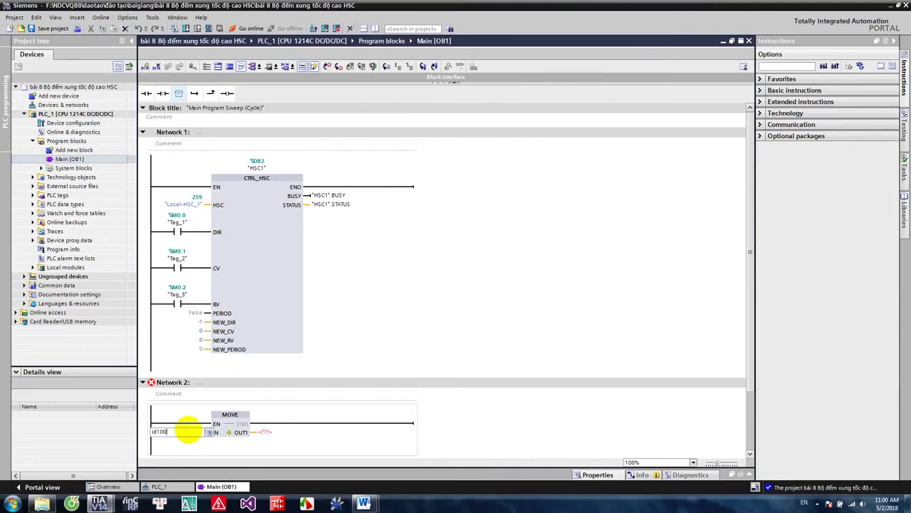
key(Return)
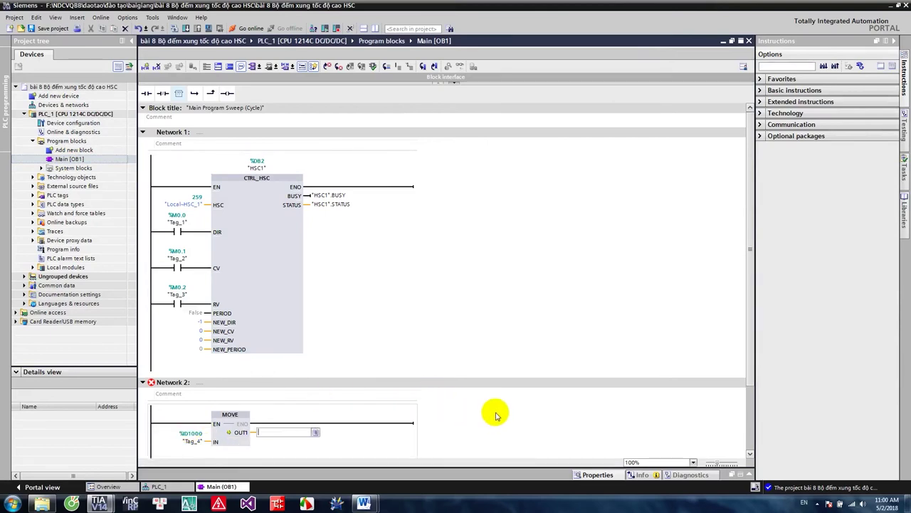
scroll(468, 411, down, 2)
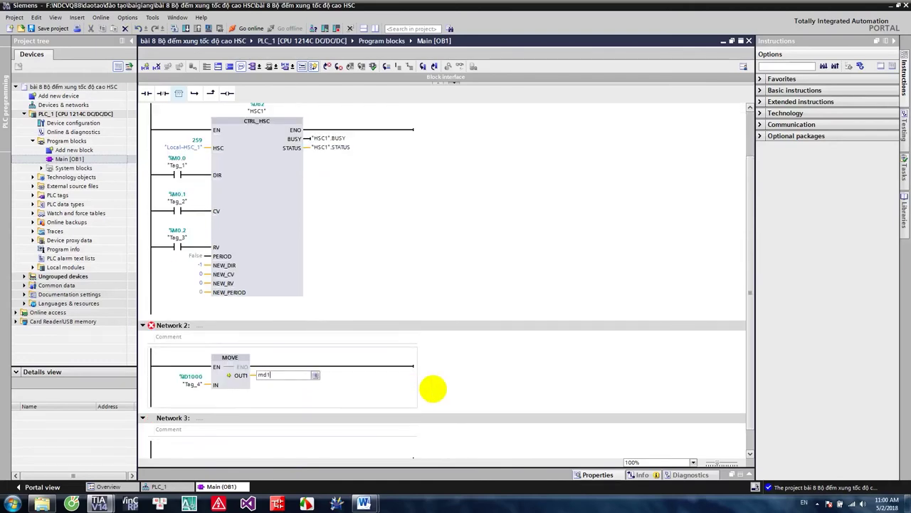
key(Return)
Rewire the MD100 tag at the MOVE output with the data type DInt
right_click(286, 385)
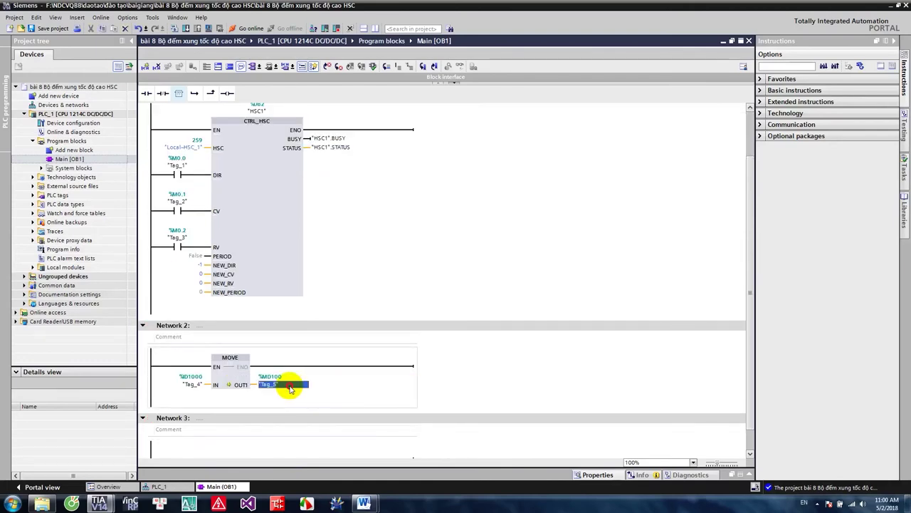
click(319, 268)
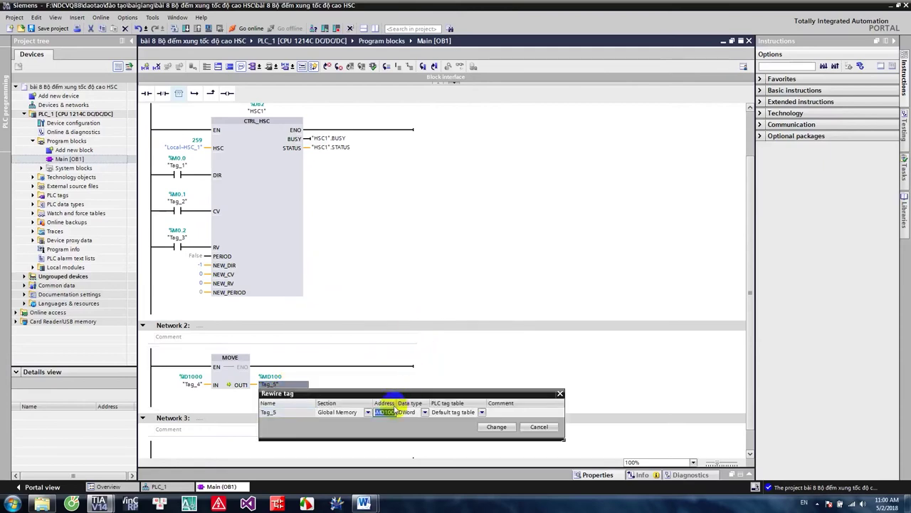
click(425, 414)
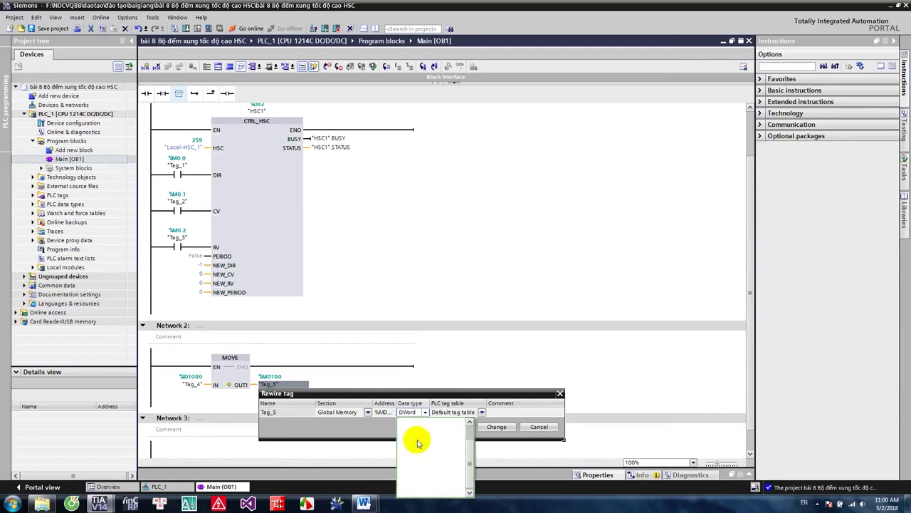
click(420, 442)
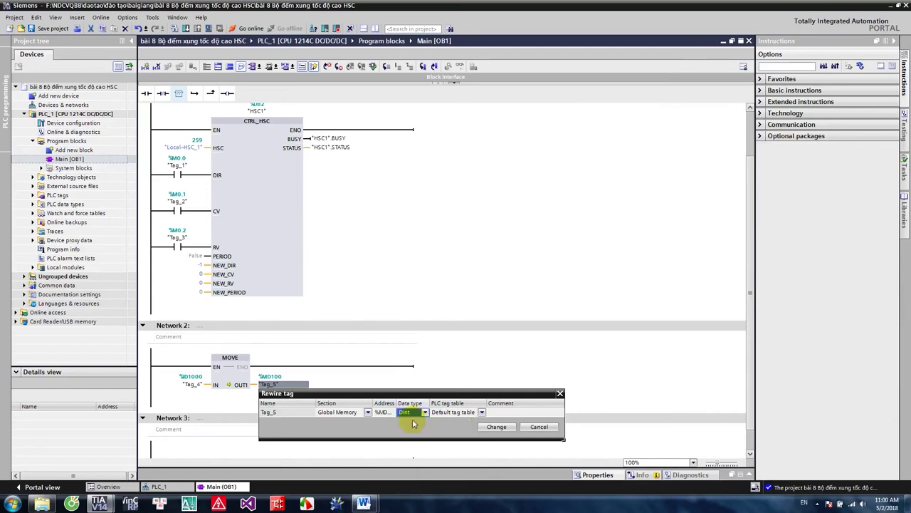
click(494, 426)
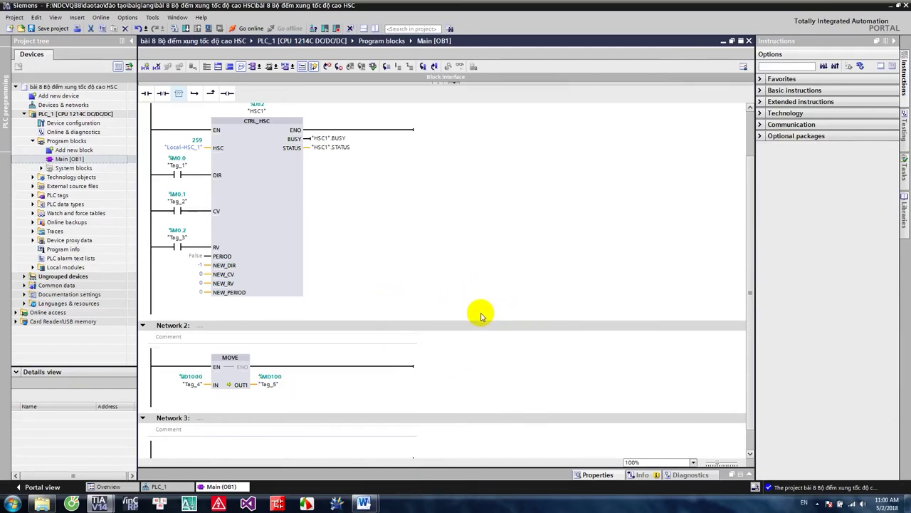
Change the NEW_DIR input of CTRL_HSC in Network 1 to 0
scroll(462, 317, up, 2)
double_click(198, 322)
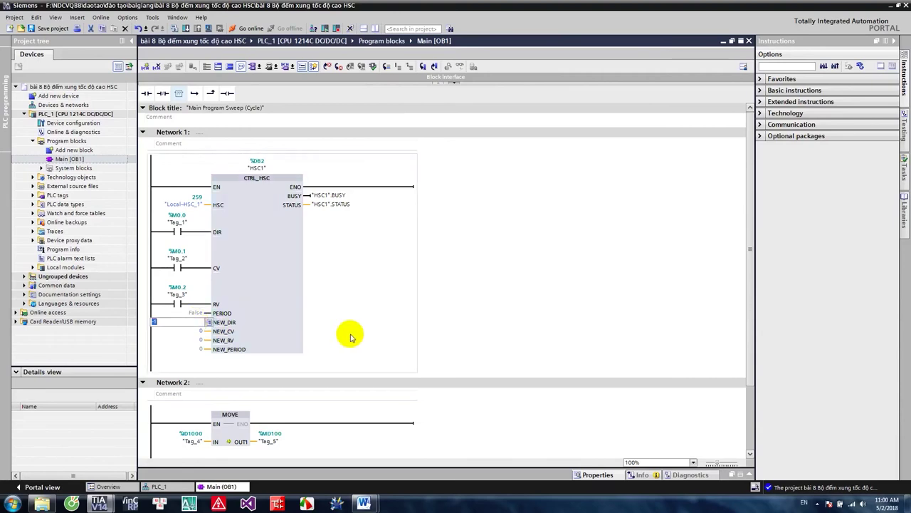
text(0)
key(Return)
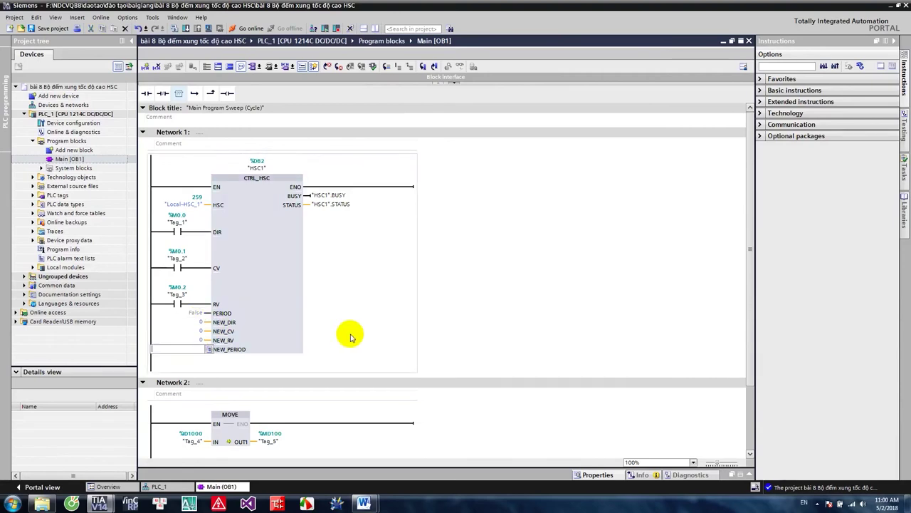
Download the software changes to PLC_1 with Stop all and Upgrade target device selected, and finish the loading
right_click(97, 117)
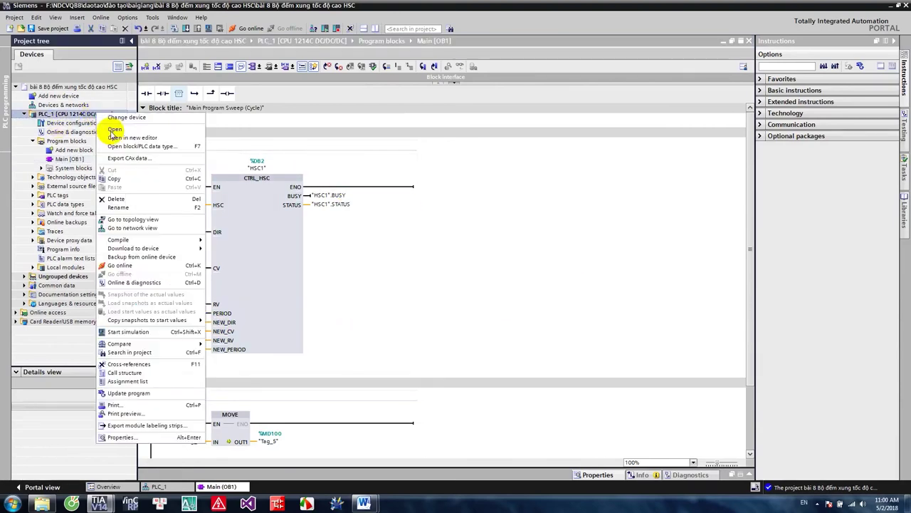
mouse_move(178, 247)
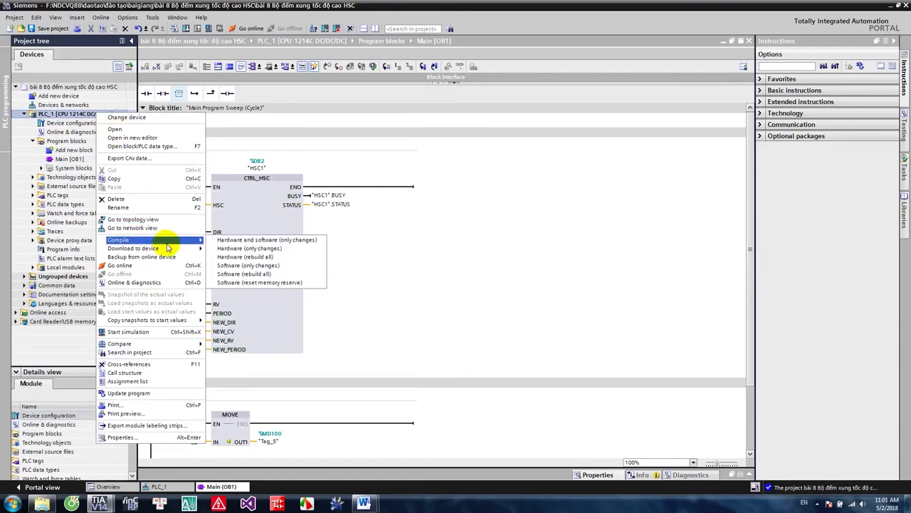
click(260, 265)
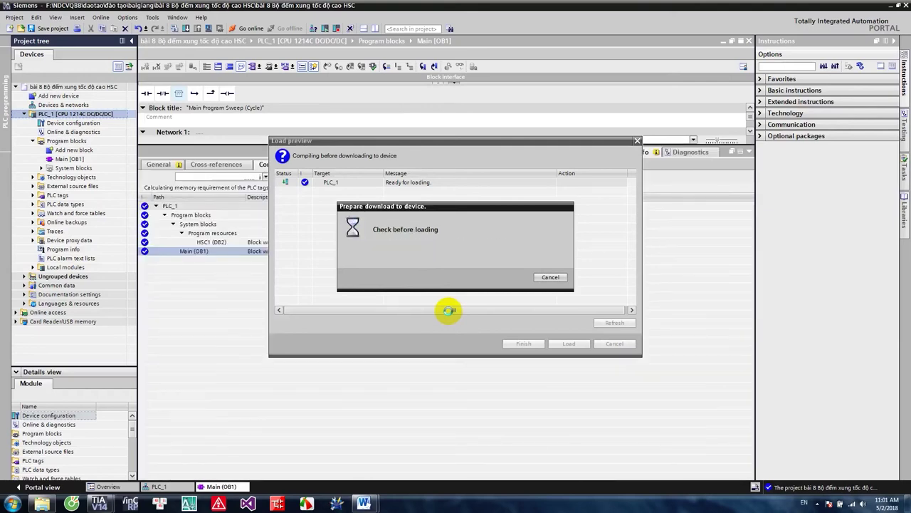
click(561, 239)
click(623, 203)
click(584, 211)
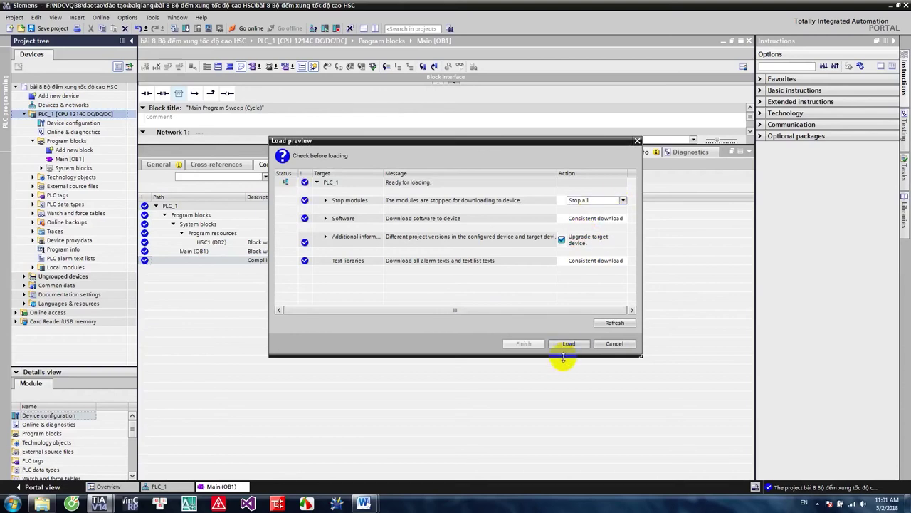
click(569, 345)
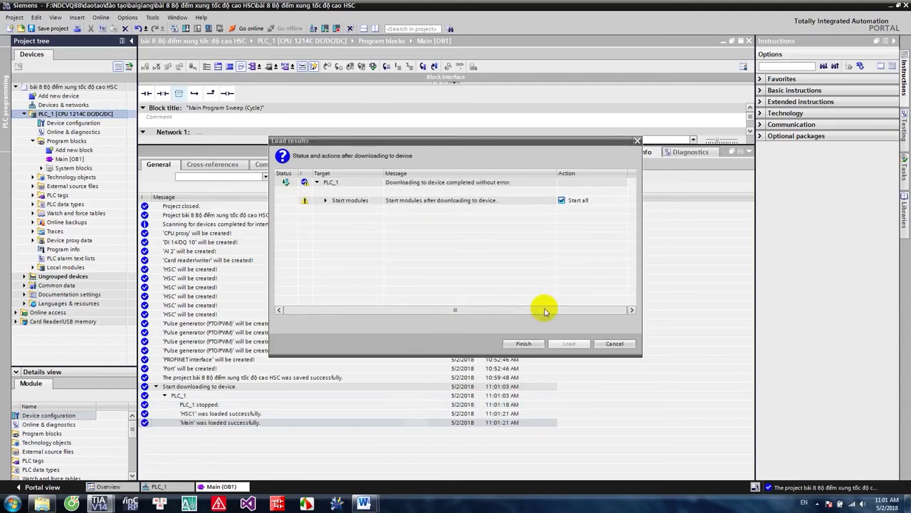
click(524, 344)
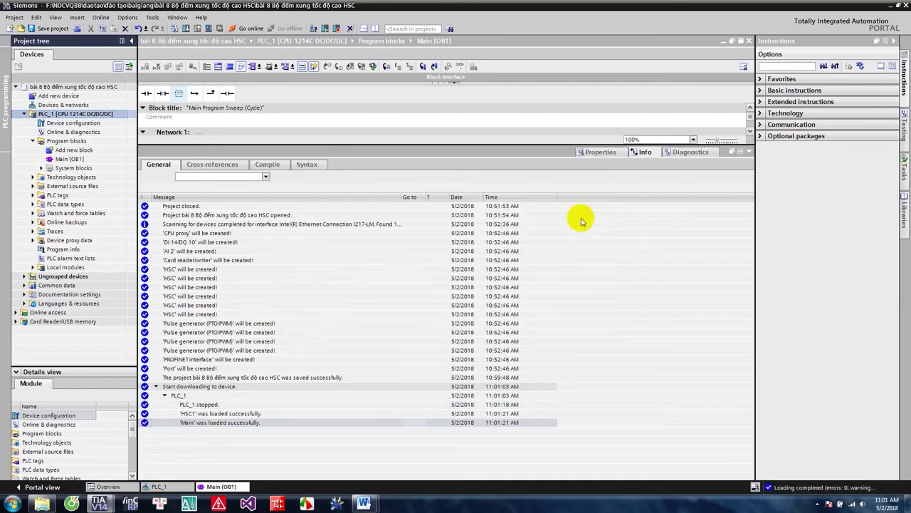
In the PLC_1 device properties, set the input filter of digital input Channel0 to 20 microsec and save the project
click(748, 151)
double_click(114, 123)
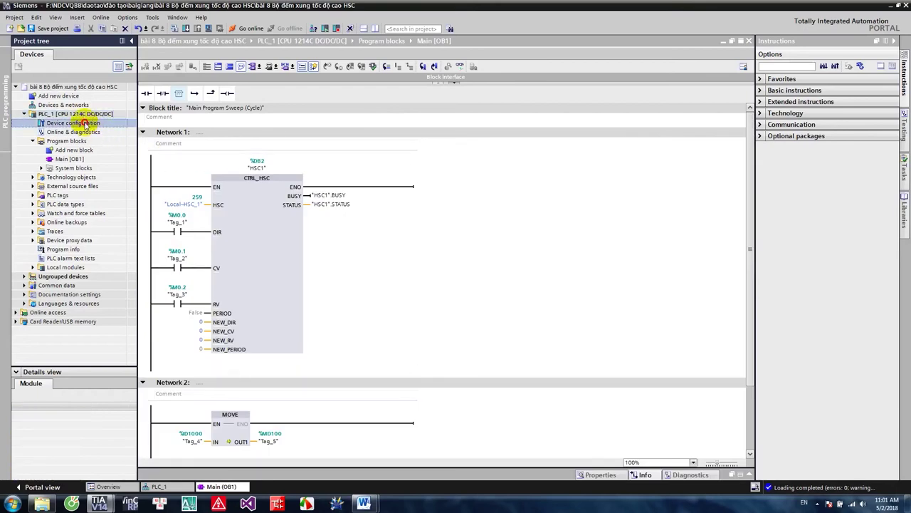
right_click(272, 164)
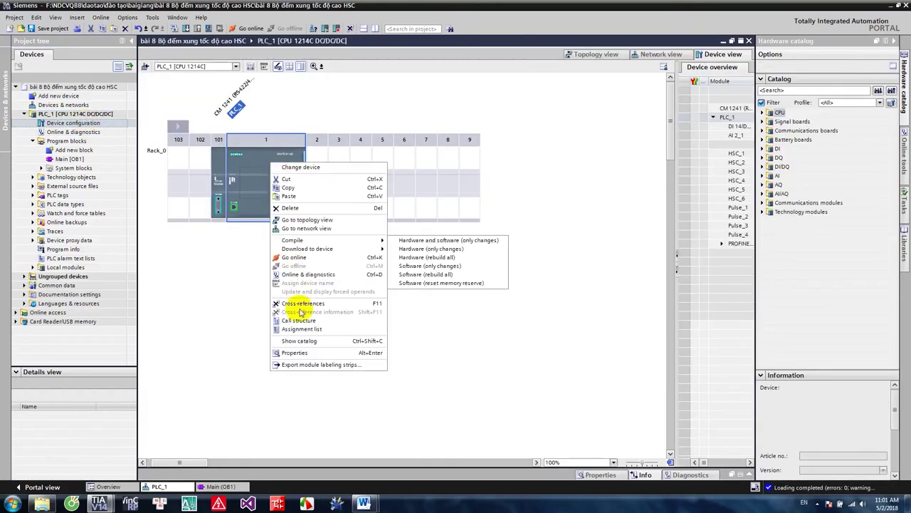
click(298, 352)
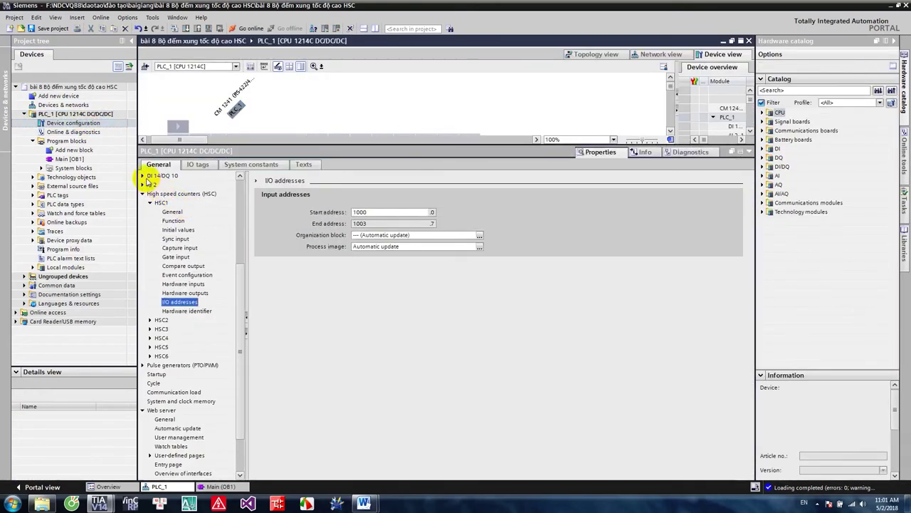
drag(240, 289, 240, 204)
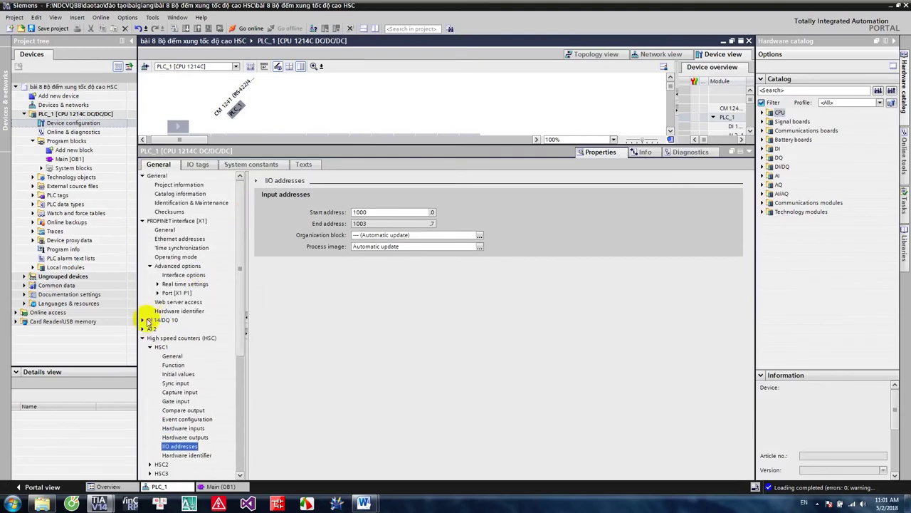
click(144, 320)
click(151, 337)
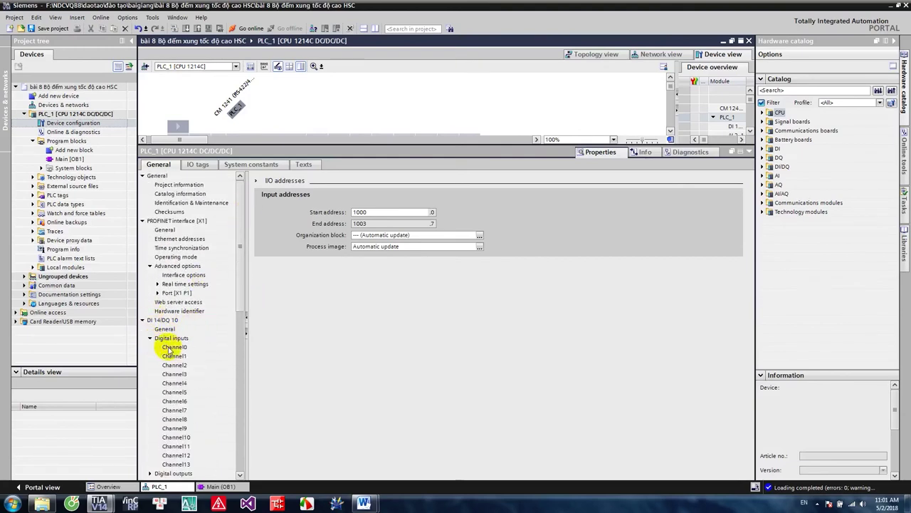
click(178, 348)
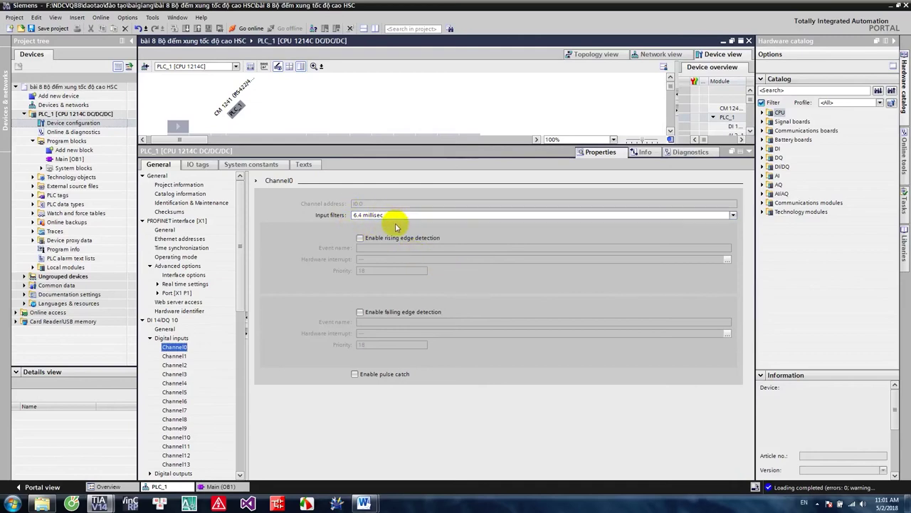
click(733, 216)
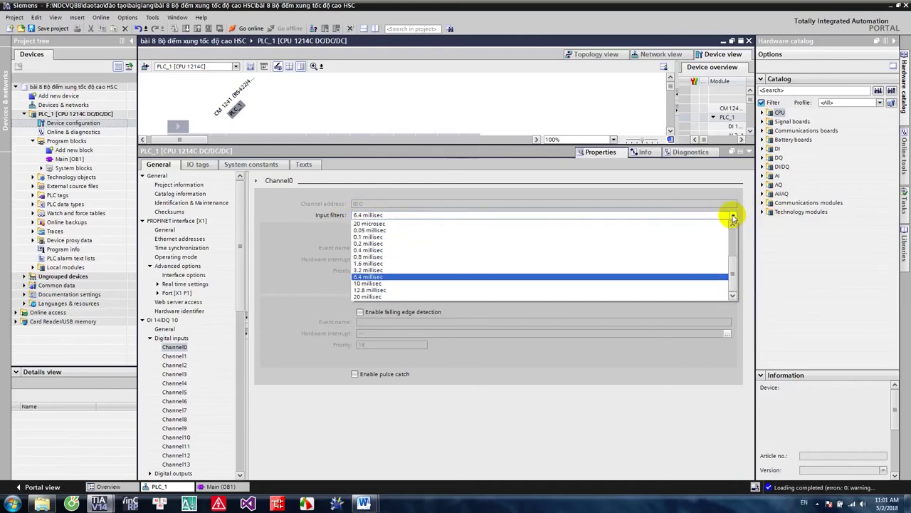
click(433, 225)
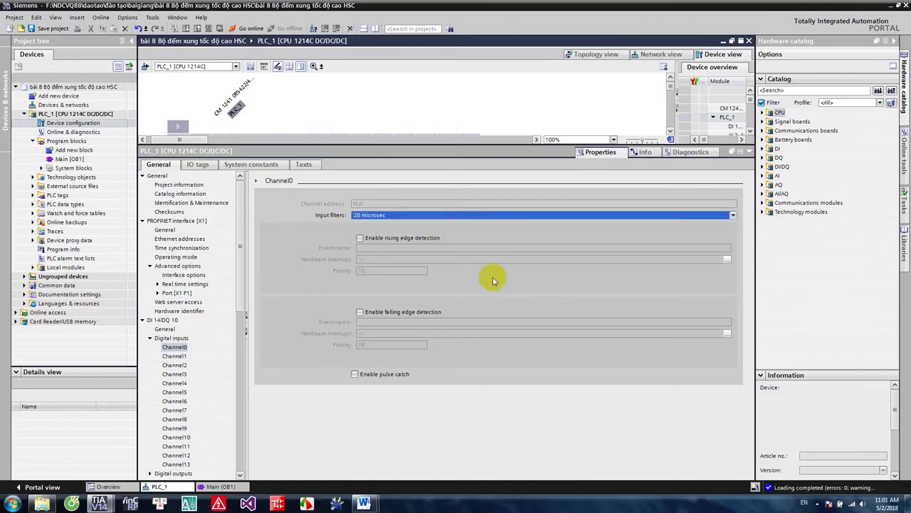
click(520, 277)
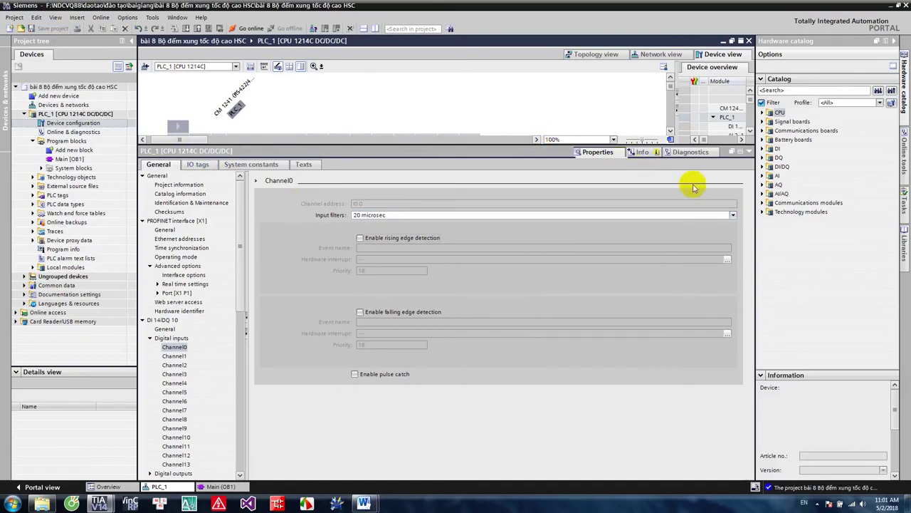
click(748, 152)
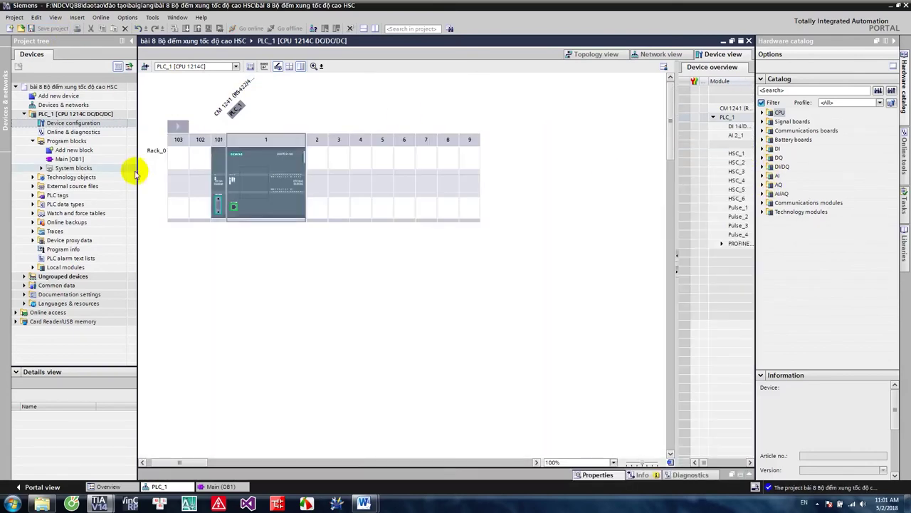
Reopen Main [OB1], monitor it online briefly, and go offline again
double_click(69, 159)
click(460, 66)
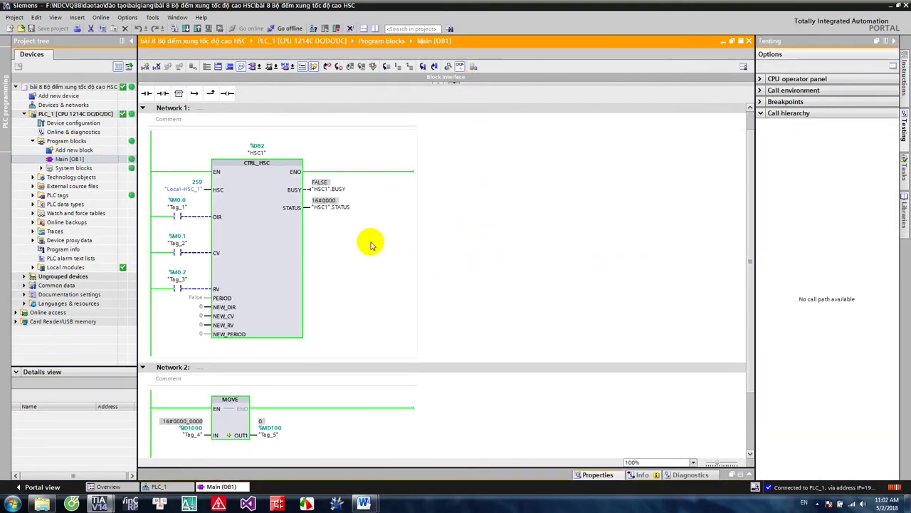
key(ctrl+m)
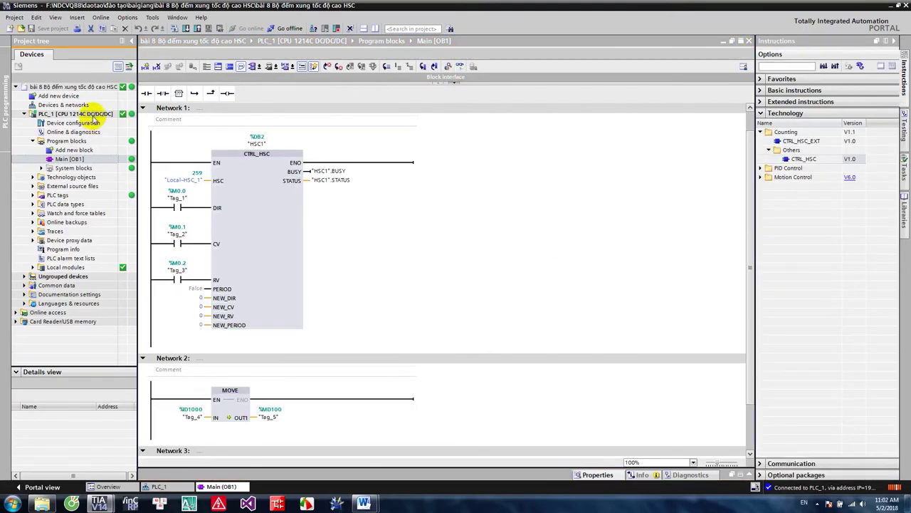
Download the hardware and software changes to PLC_1 with Stop all, and finish the loading with Start all
right_click(82, 115)
mouse_move(146, 254)
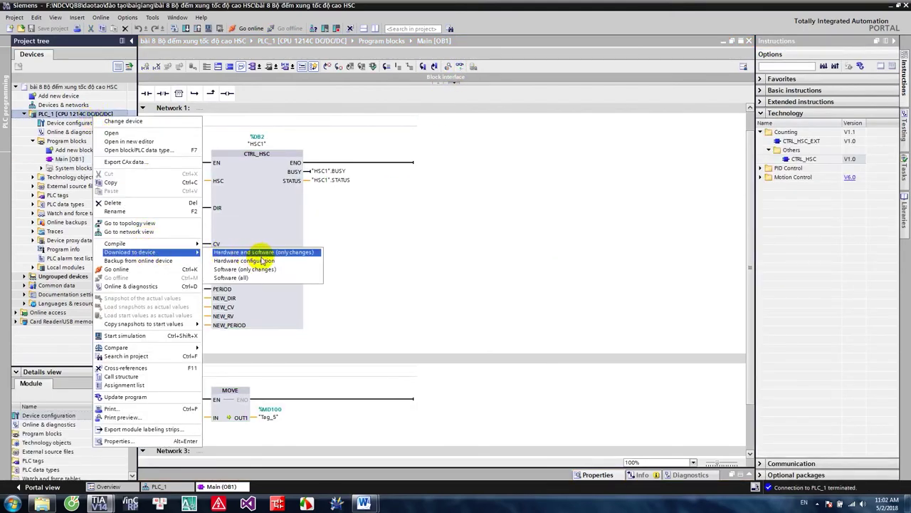
click(260, 253)
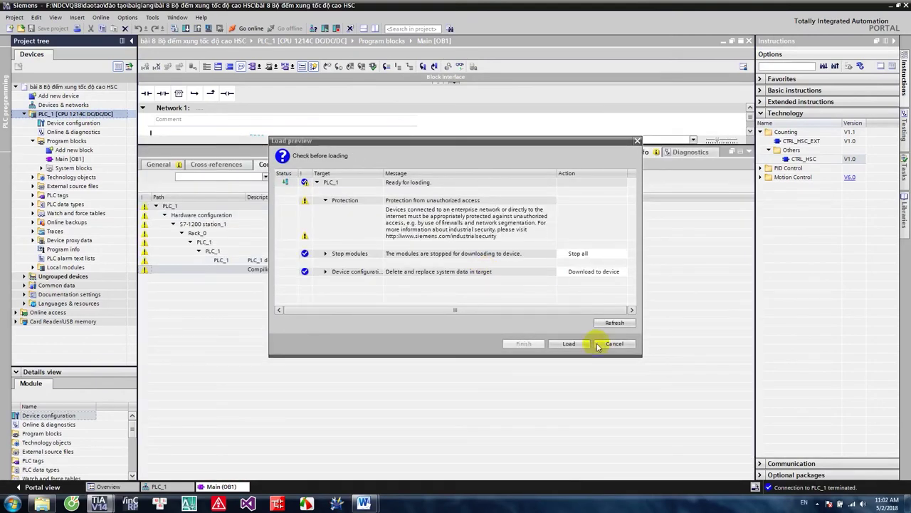
click(570, 343)
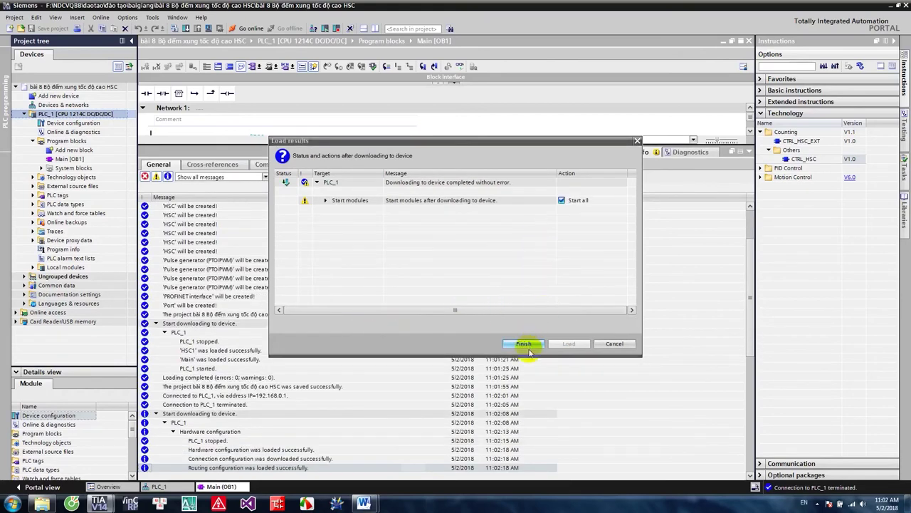
click(524, 343)
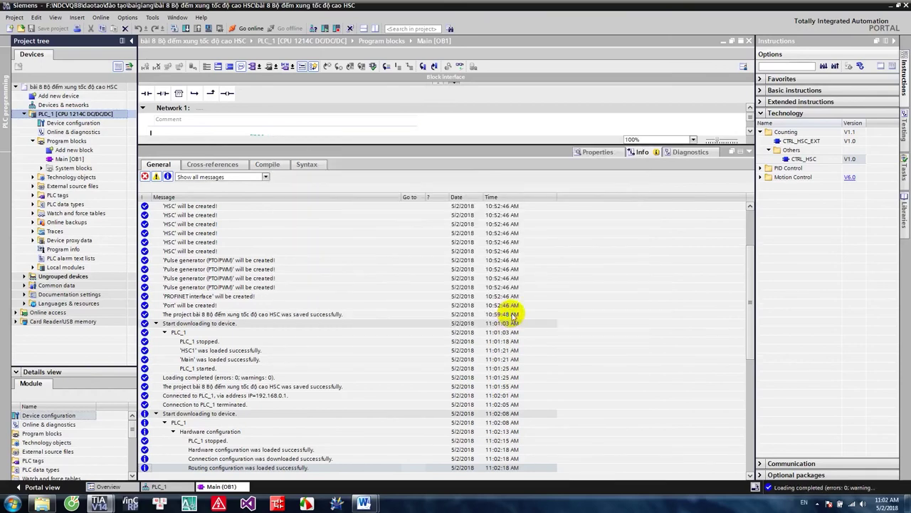
Monitor Main [OB1] online and observe the count value at the MOVE output in Network 2
click(745, 154)
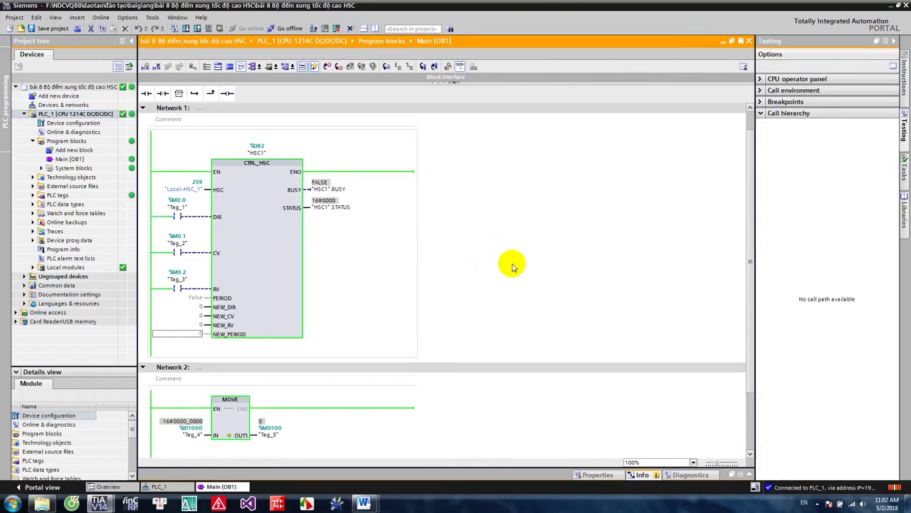
scroll(505, 259, down, 2)
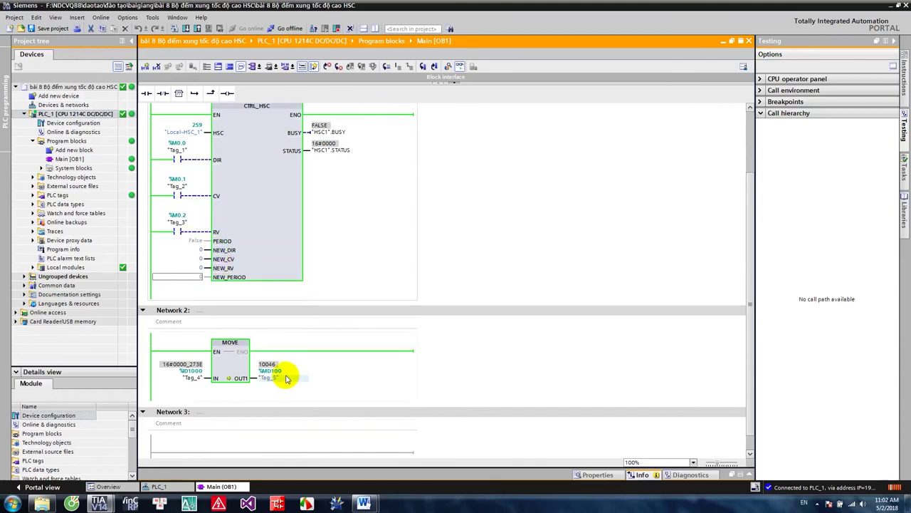
Set the NEW_DIR input of CTRL_HSC to -1 and download the software change to PLC_1
click(201, 249)
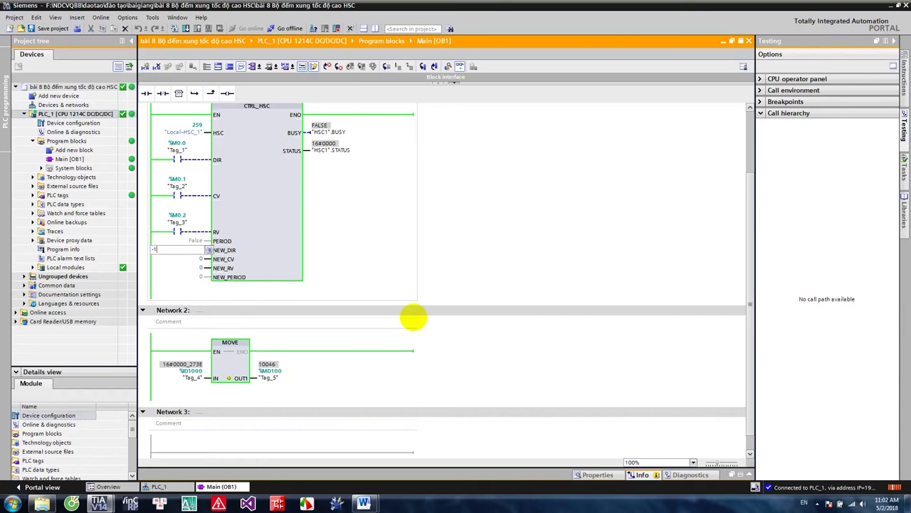
key(ctrl+t)
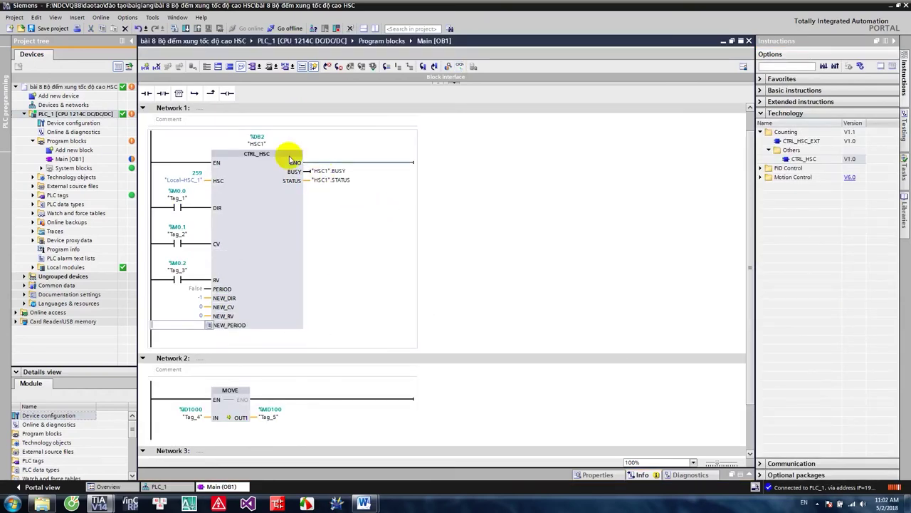
click(194, 30)
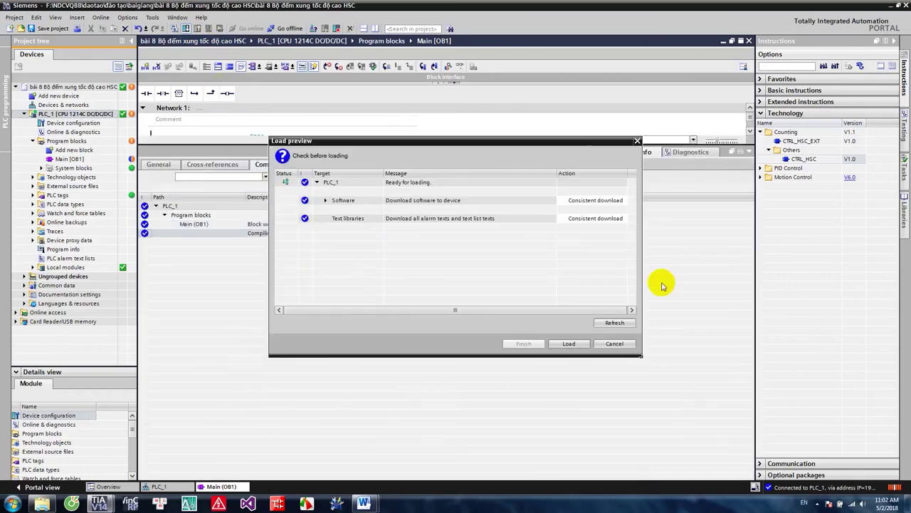
click(568, 343)
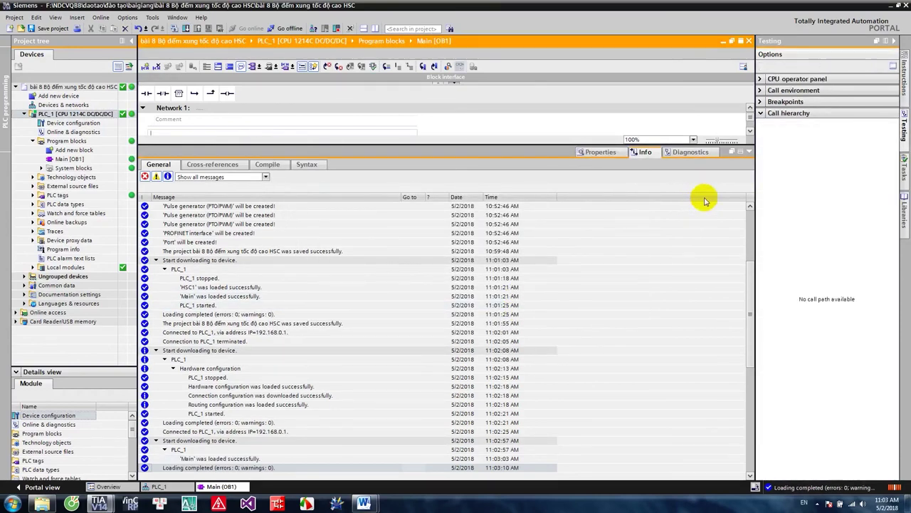
click(748, 150)
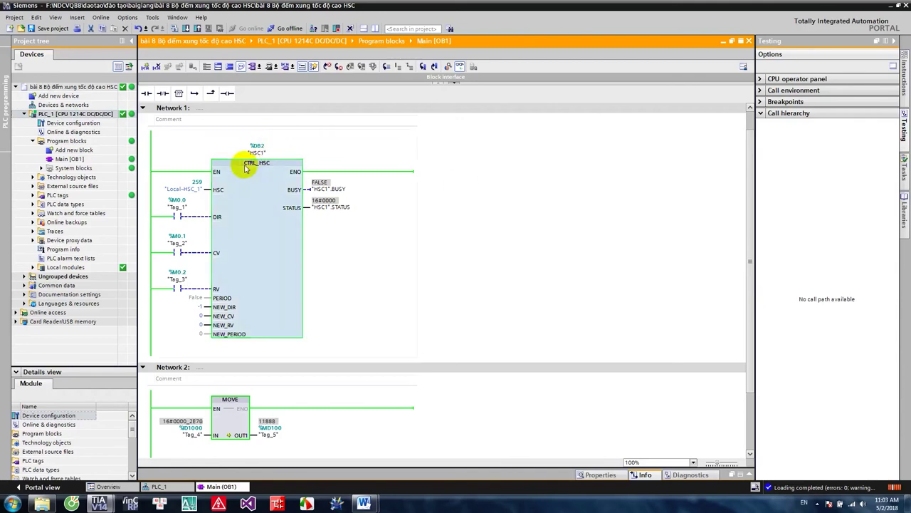
While monitoring, modify Tag_1 at the DIR input to 1, and Tag_2 at the CV input to 1 and back to 0
click(180, 216)
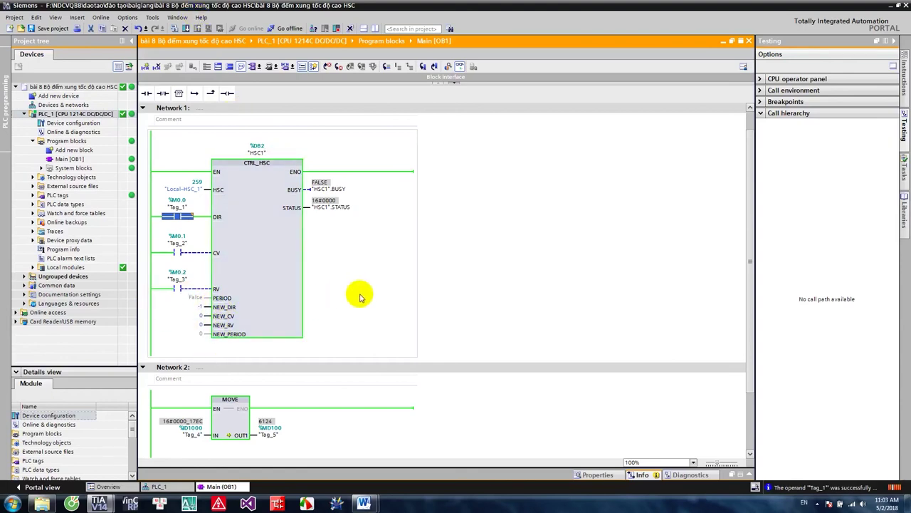
click(171, 262)
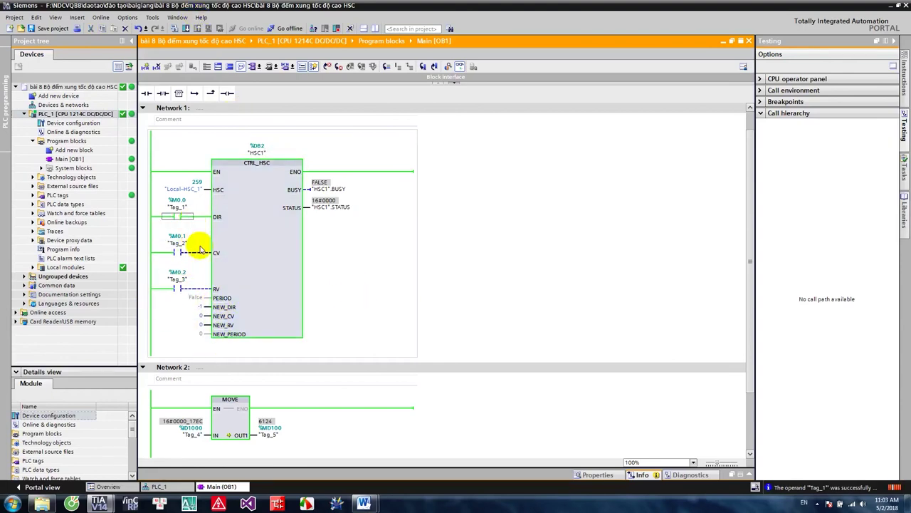
click(179, 254)
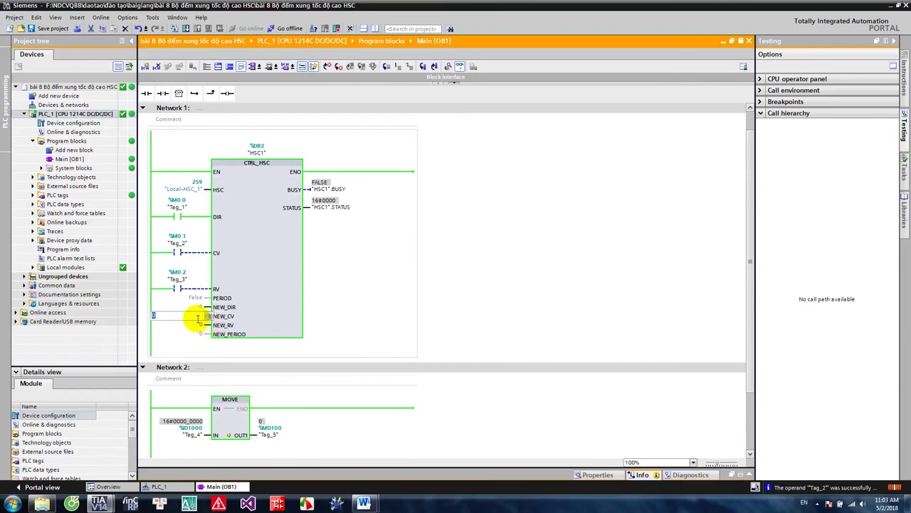
Set the NEW_CV input of CTRL_HSC to 1000 and download Main [OB1] to PLC_1, overwriting the existing block
text(00)
key(Return)
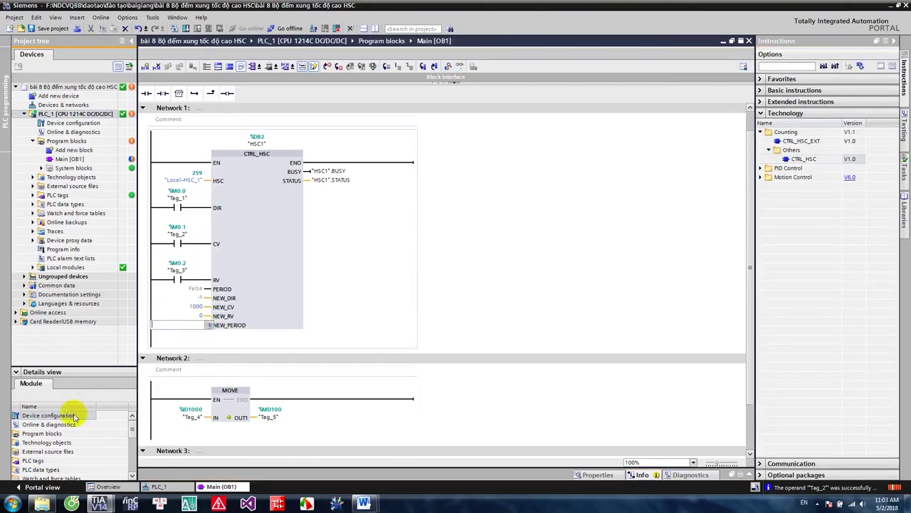
click(185, 28)
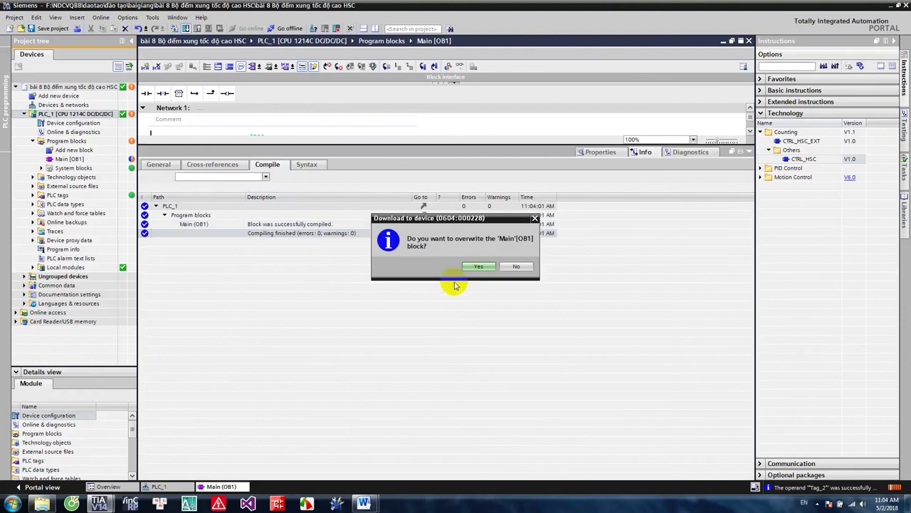
click(482, 264)
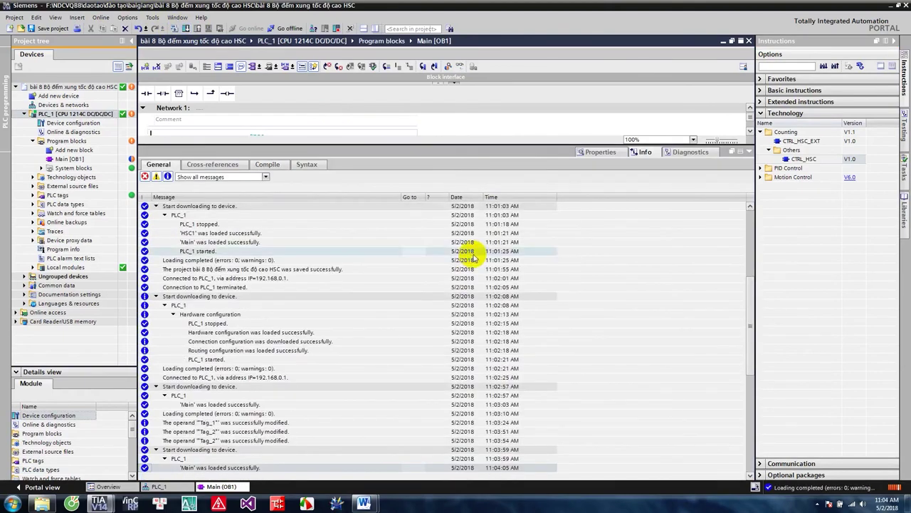
click(749, 154)
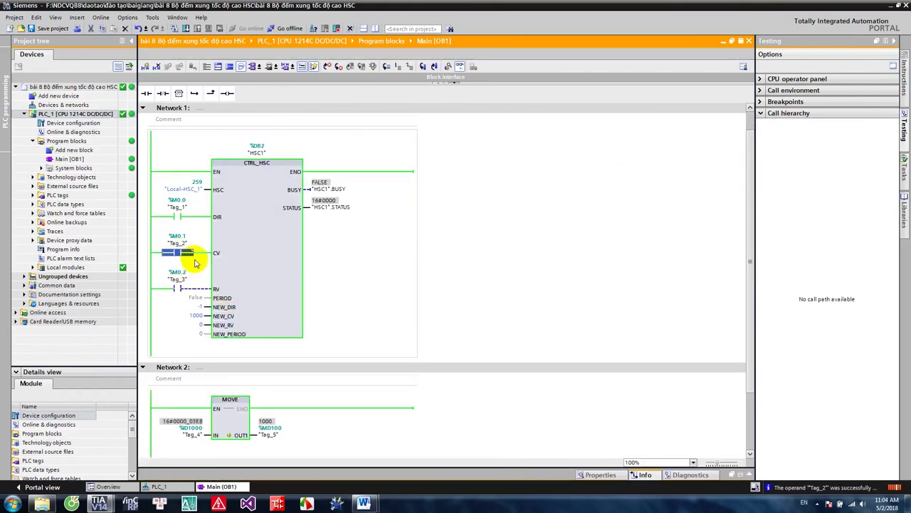
While monitoring, modify Tag_2 at the CV input to 1 and back to 0 to load the new count value
click(525, 326)
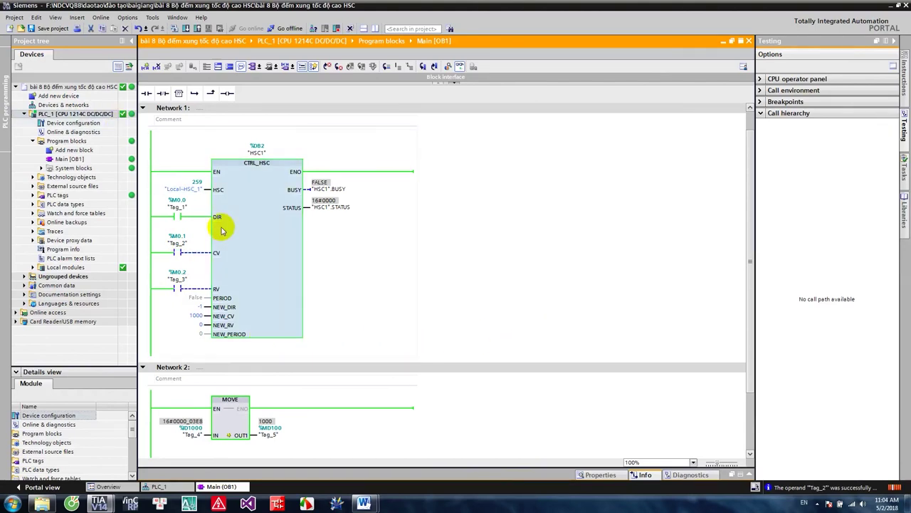
scroll(407, 291, down, 2)
scroll(356, 288, up, 3)
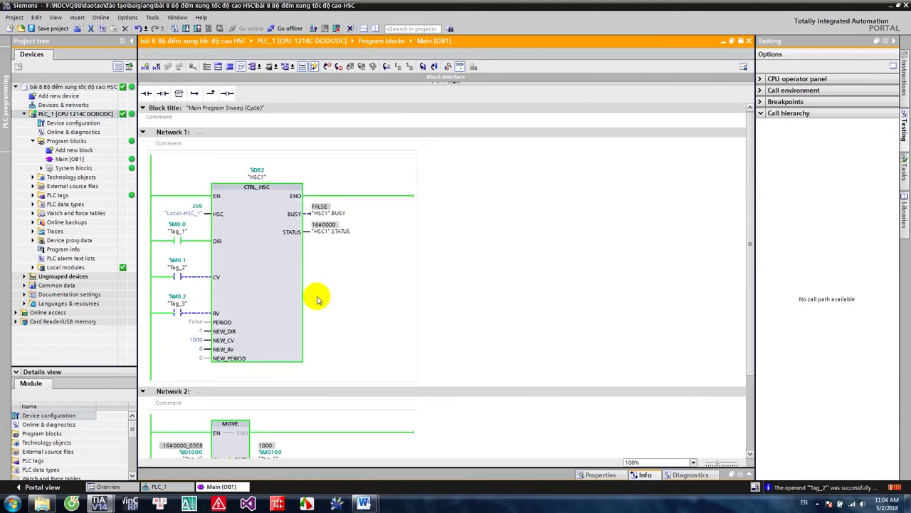
Open the properties of the PLC_1 CPU in its device configuration and review the HSC1 function settings
double_click(71, 123)
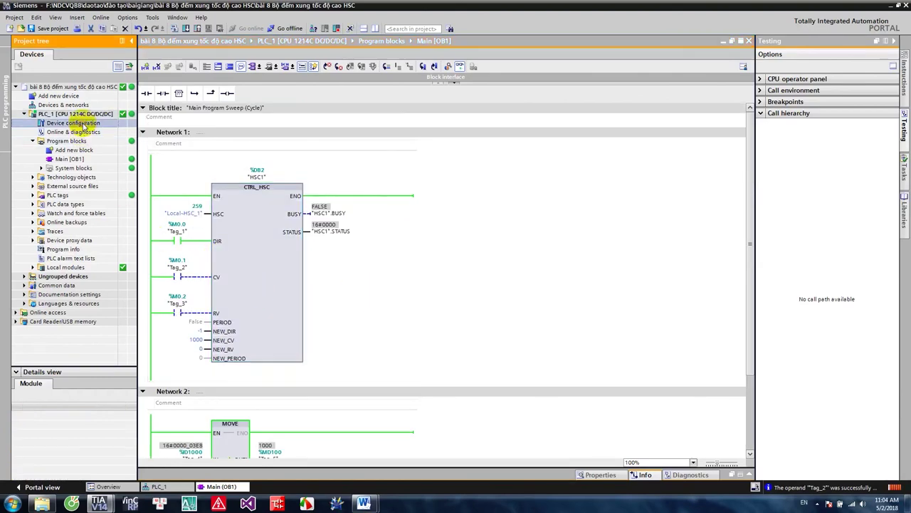
right_click(292, 176)
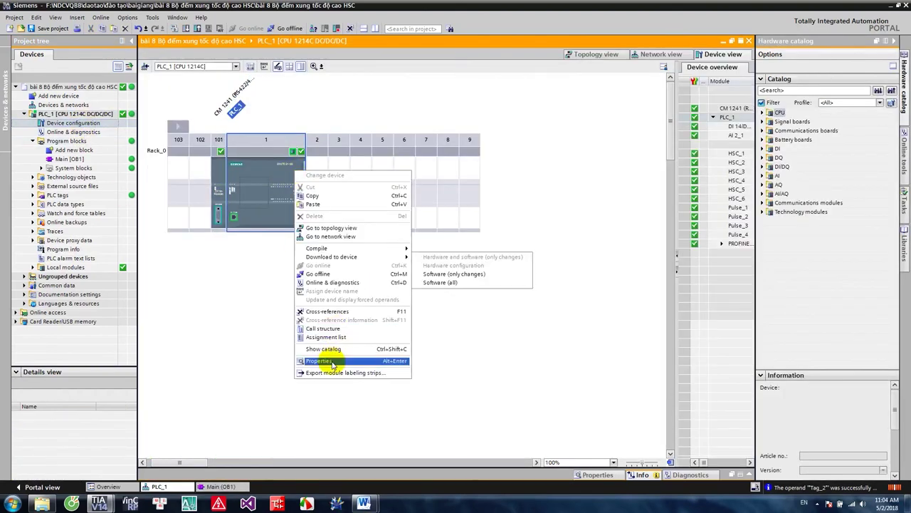
click(326, 358)
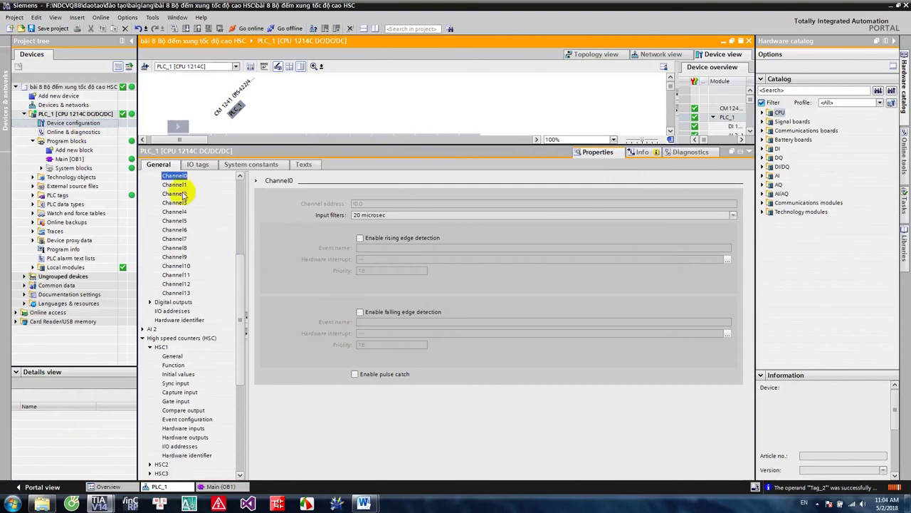
click(175, 356)
click(173, 366)
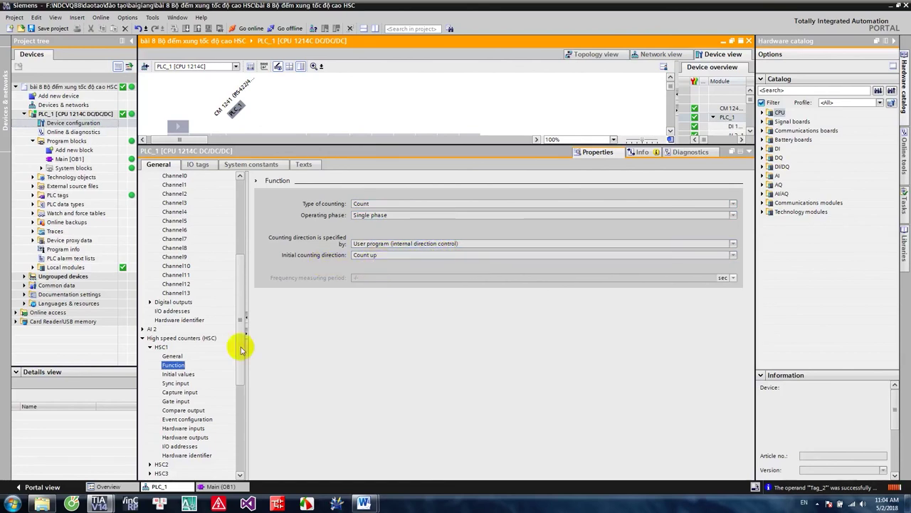
Review HSC1's I/O addresses, hardware inputs and hardware identifier, and close the CPU properties
click(242, 370)
scroll(214, 384, down, 1)
click(178, 419)
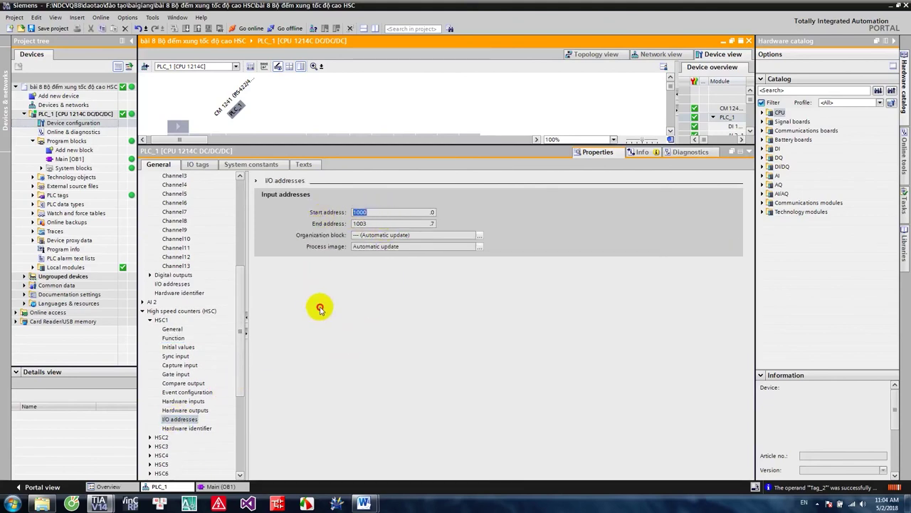
click(183, 401)
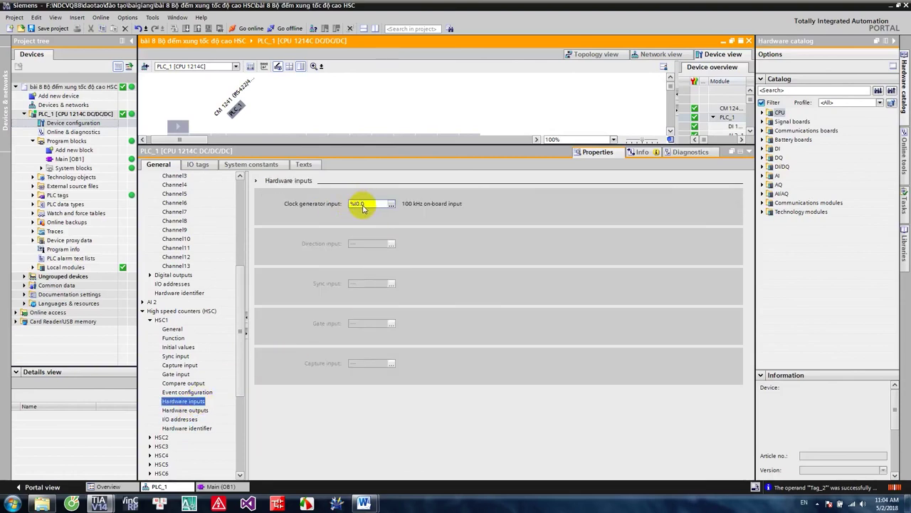
click(188, 428)
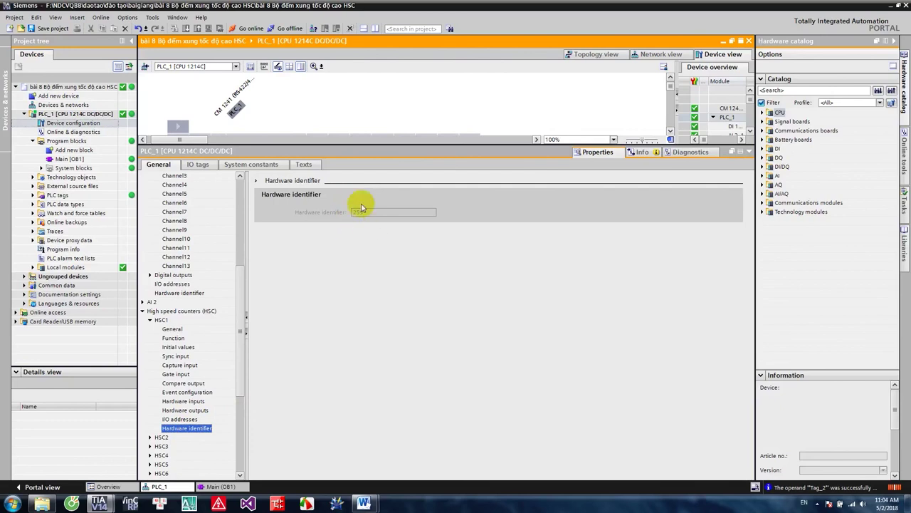
click(271, 131)
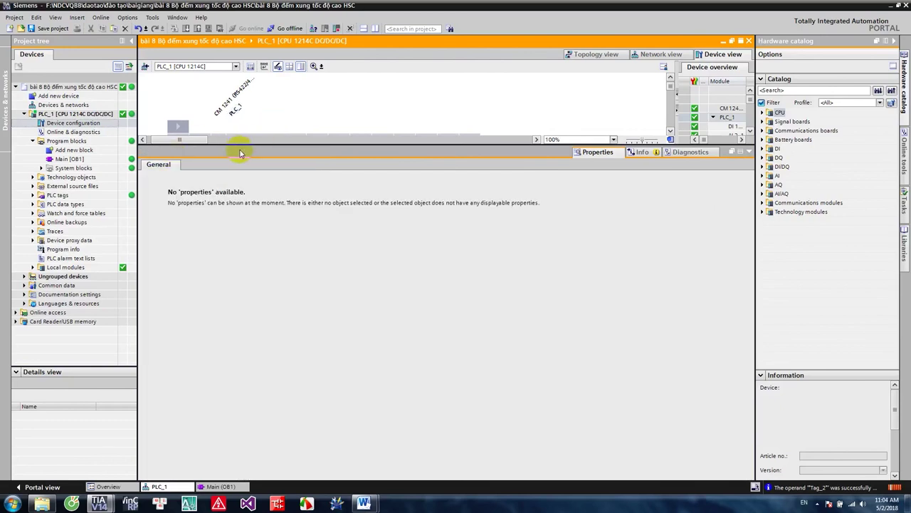
click(748, 152)
Reopen the CPU properties to check the input filter of digital input Channel0, and return to Main [OB1]
click(281, 178)
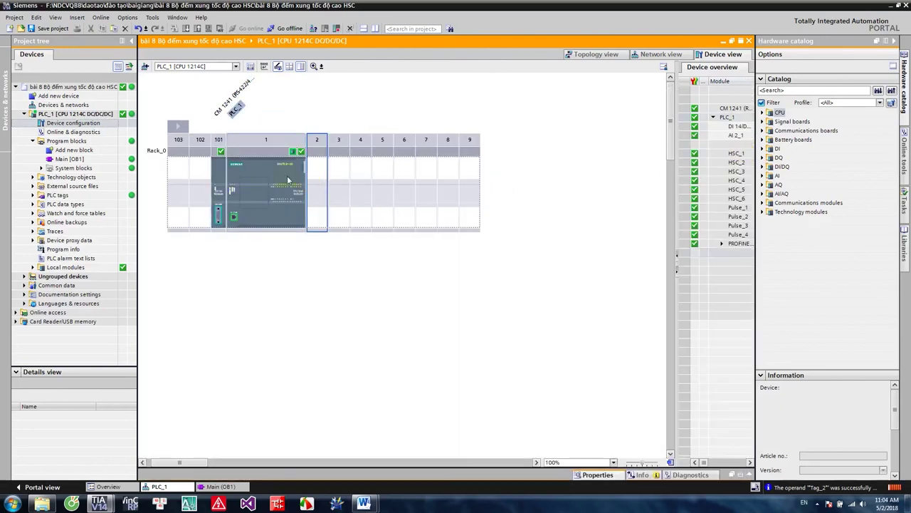
right_click(276, 175)
click(326, 360)
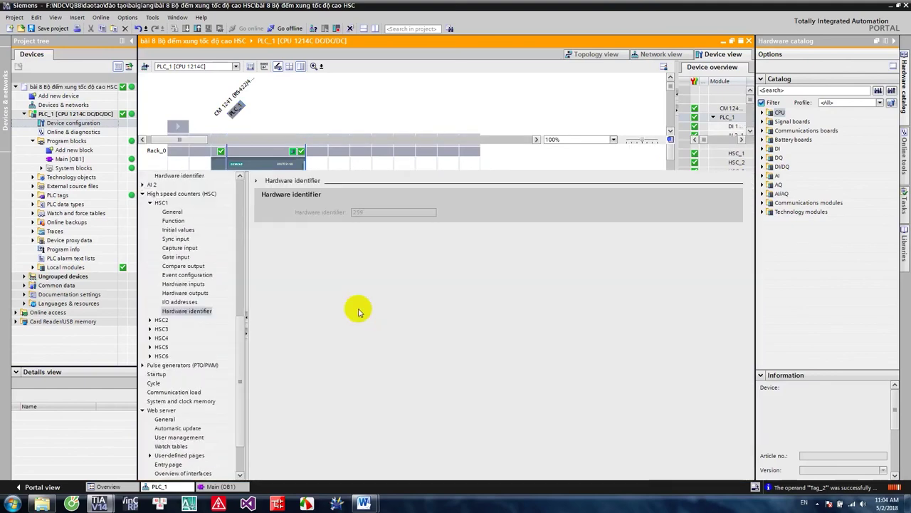
drag(240, 341, 244, 252)
click(175, 247)
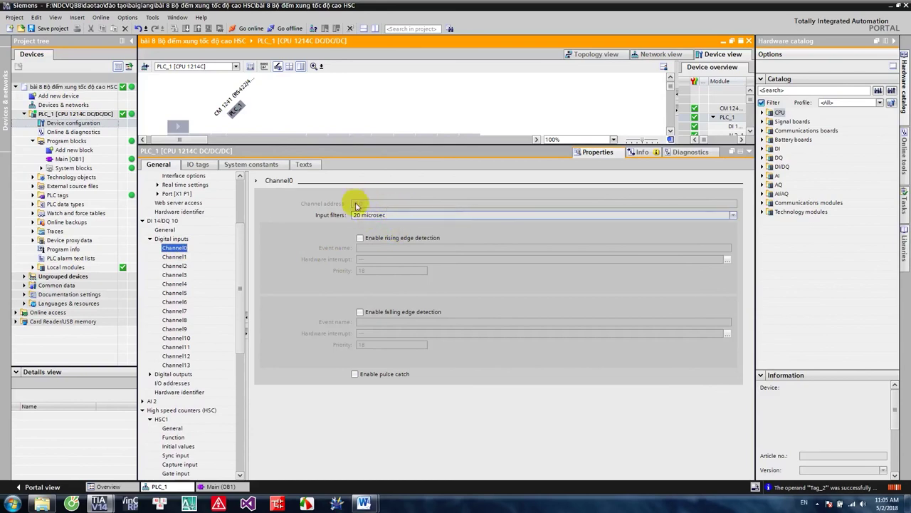
click(748, 153)
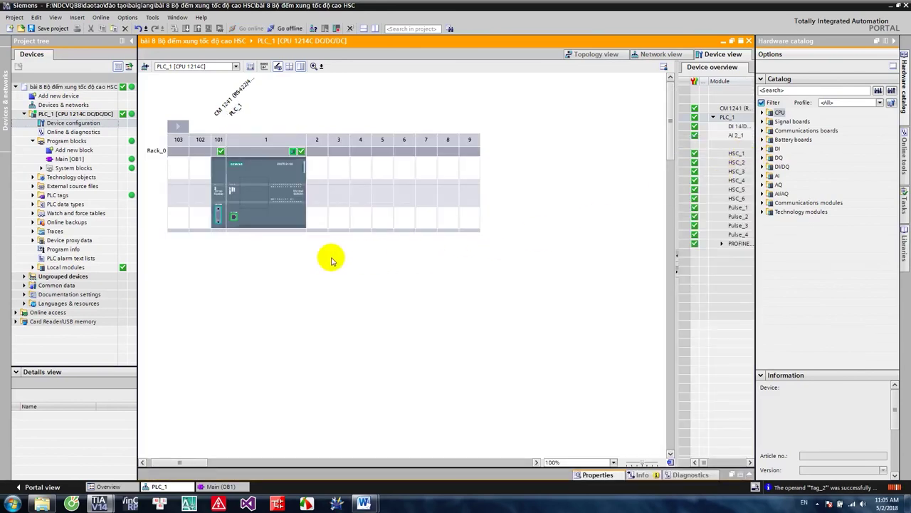
click(71, 159)
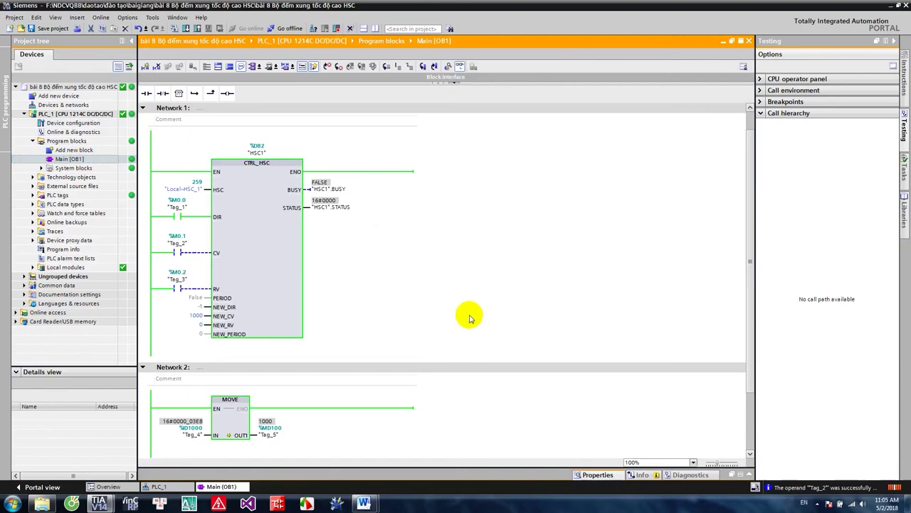
click(817, 504)
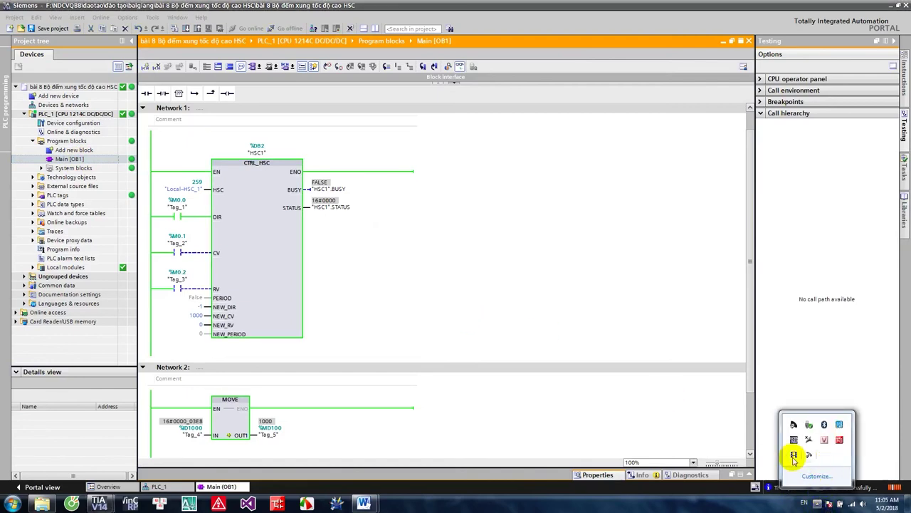